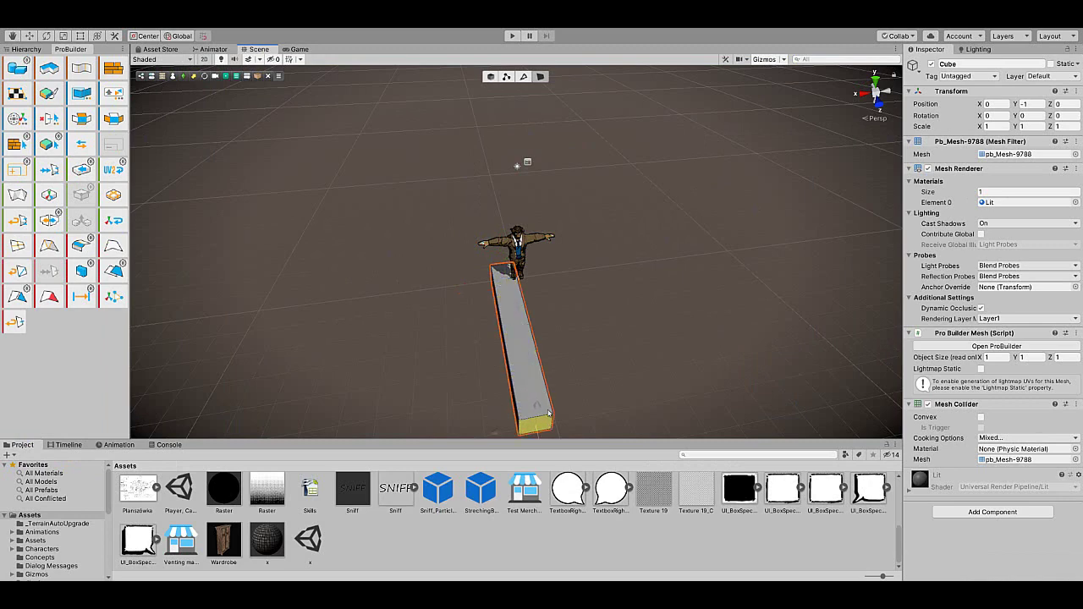
Step: Return to whole-object editing and move the elongated cube along Z to position -3.25
left_click(493, 77)
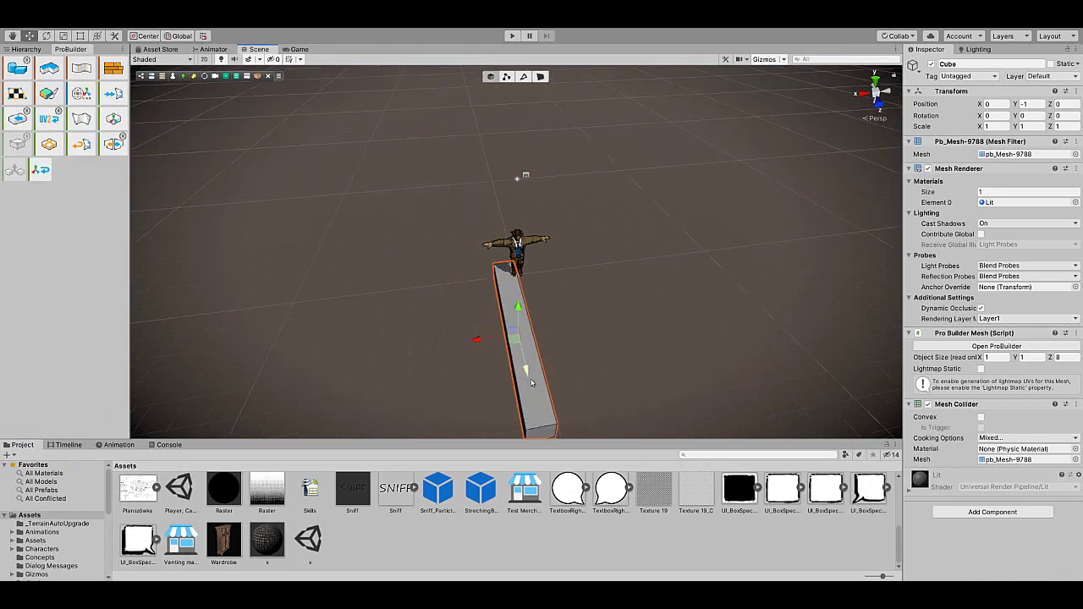
left_click_drag(526, 366, 516, 315)
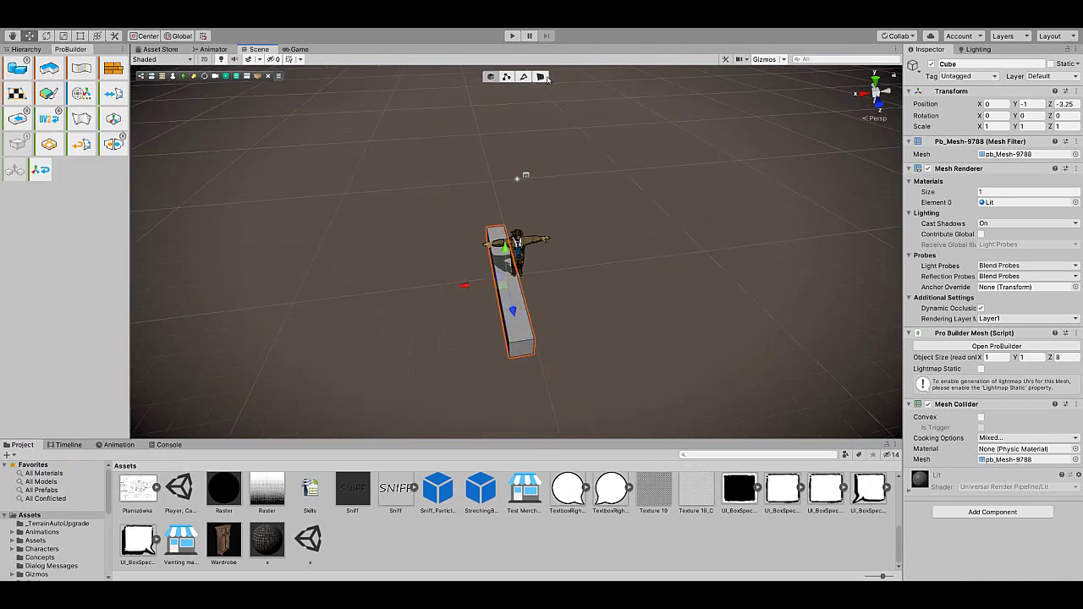
Step: Stretch the cube's side face along X to a width of 7.25, and move the resulting platform to X position 2.75
left_click(541, 77)
mouse_move(622, 292)
left_mouse_down("alt")
mouse_move(507, 263)
mouse_move(520, 283)
mouse_move(597, 310)
mouse_move(614, 304)
left_mouse_up("alt")
left_click(512, 296)
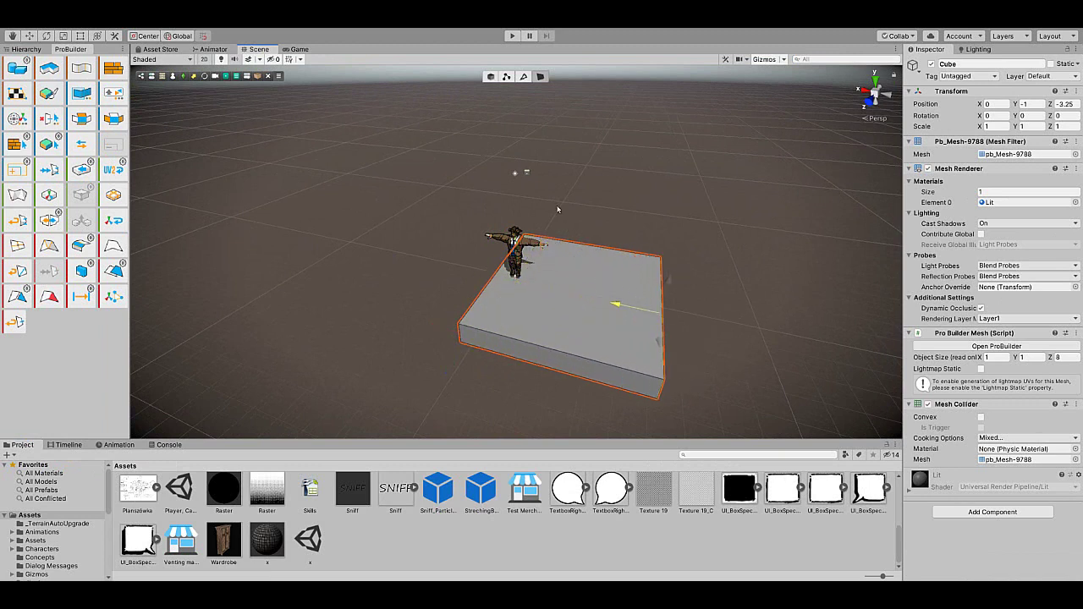
left_click_drag(558, 209, 511, 91)
left_click_drag(508, 283, 600, 323)
key("g")
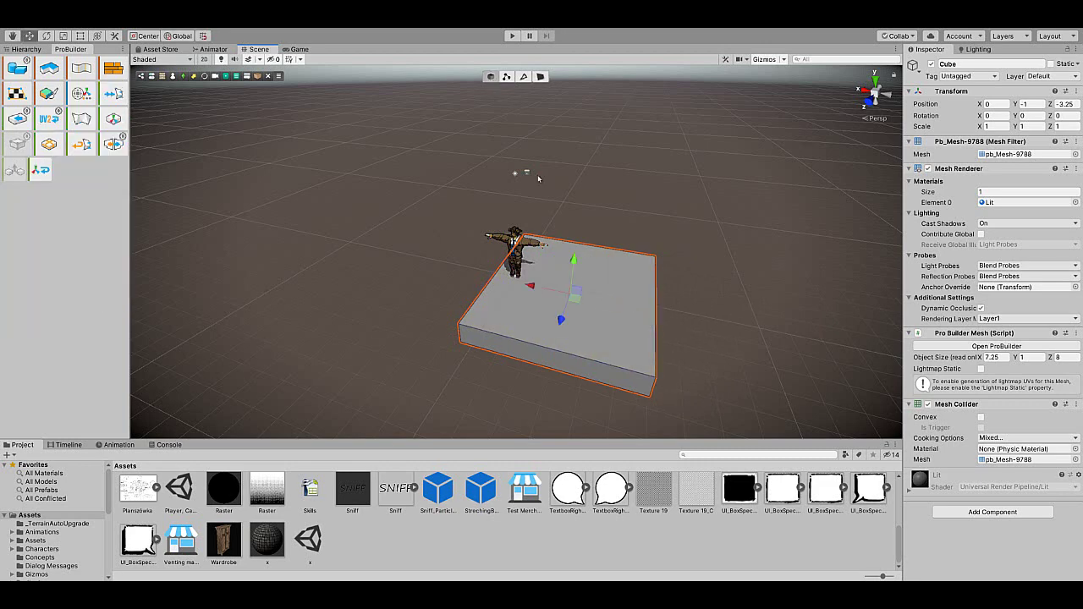
left_click_drag(531, 286, 476, 277)
middle_click_drag(476, 277, 551, 278)
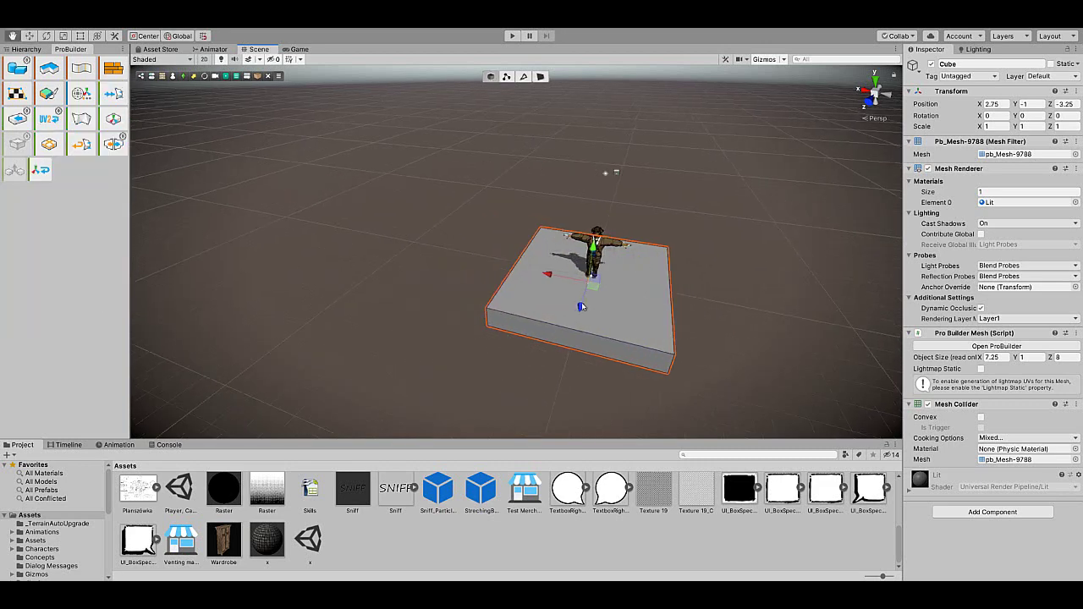
Step: Apply the ParquetGym_d material from the Material folder to the platform and compare the result in the Game view
scroll(526, 305, "up", 3)
left_click_drag(506, 319, 526, 319, "alt")
right_click_drag(525, 318, 508, 306, "alt")
scroll(55, 542, "down", 2)
left_click(37, 567)
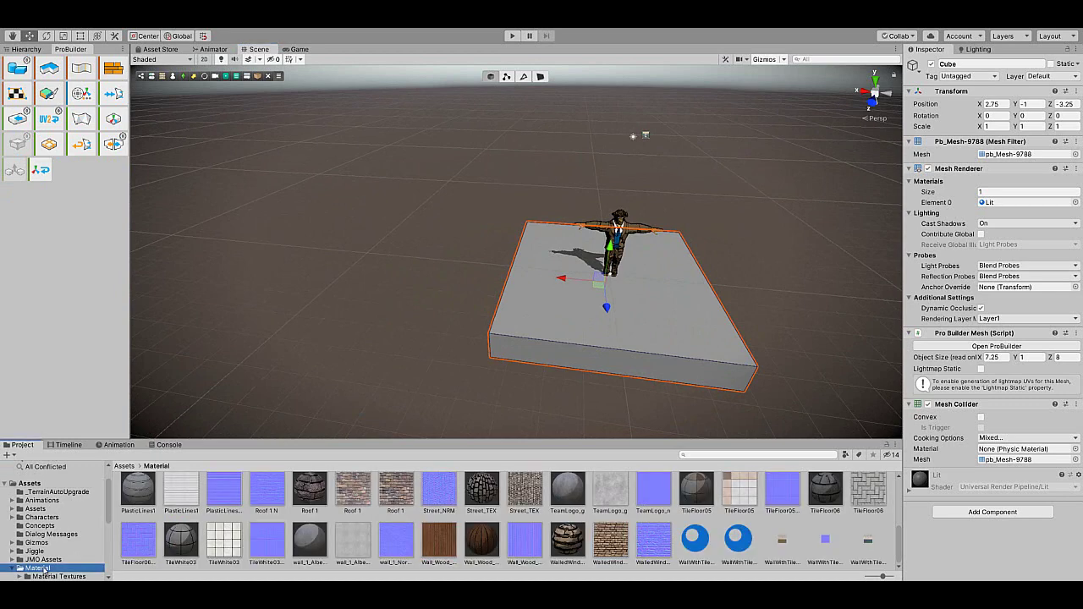
scroll(616, 533, "up", 3)
left_click_drag(654, 533, 659, 330)
middle_click_drag(713, 281, 619, 291)
scroll(617, 293, "up", 4)
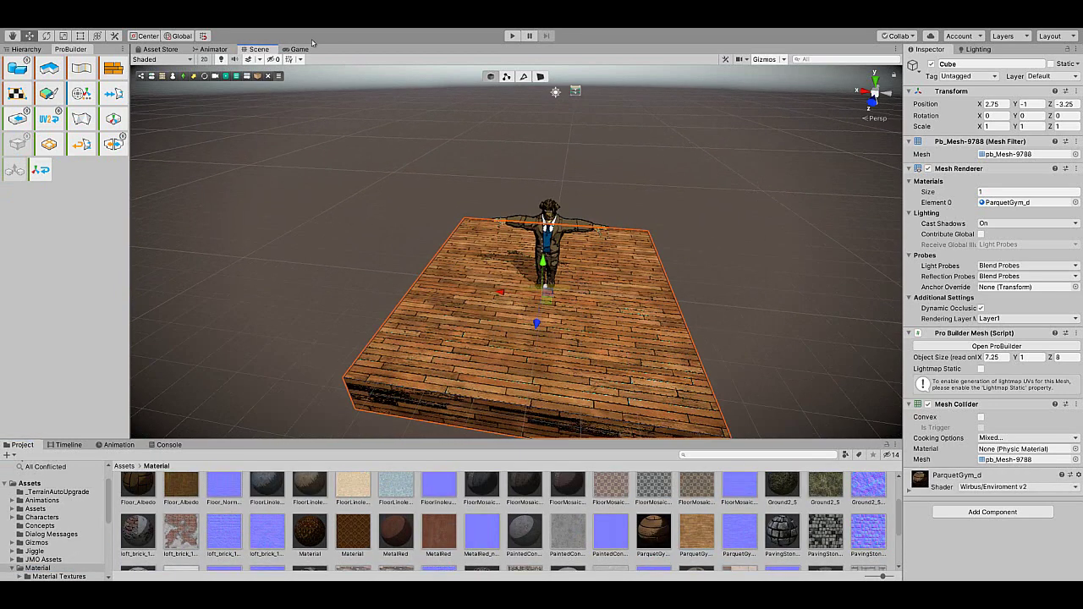
left_click(301, 49)
left_click(254, 49)
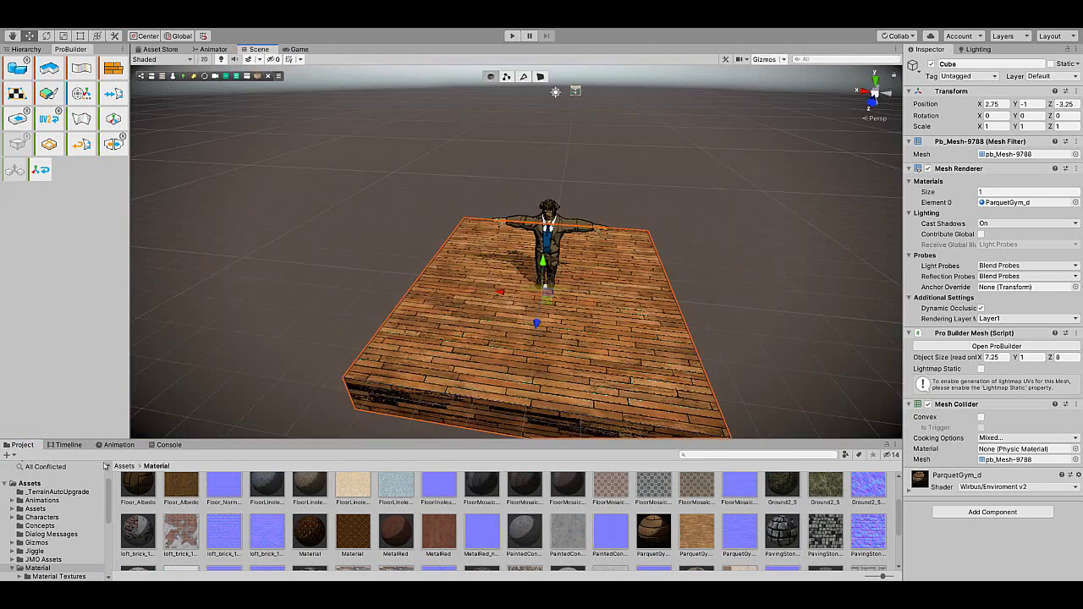
Step: Place the Wardrobe prefab from Assets on the parquet floor beside the character, at about X 2.23, Z -3.18
left_click(30, 483)
scroll(551, 525, "down", 2)
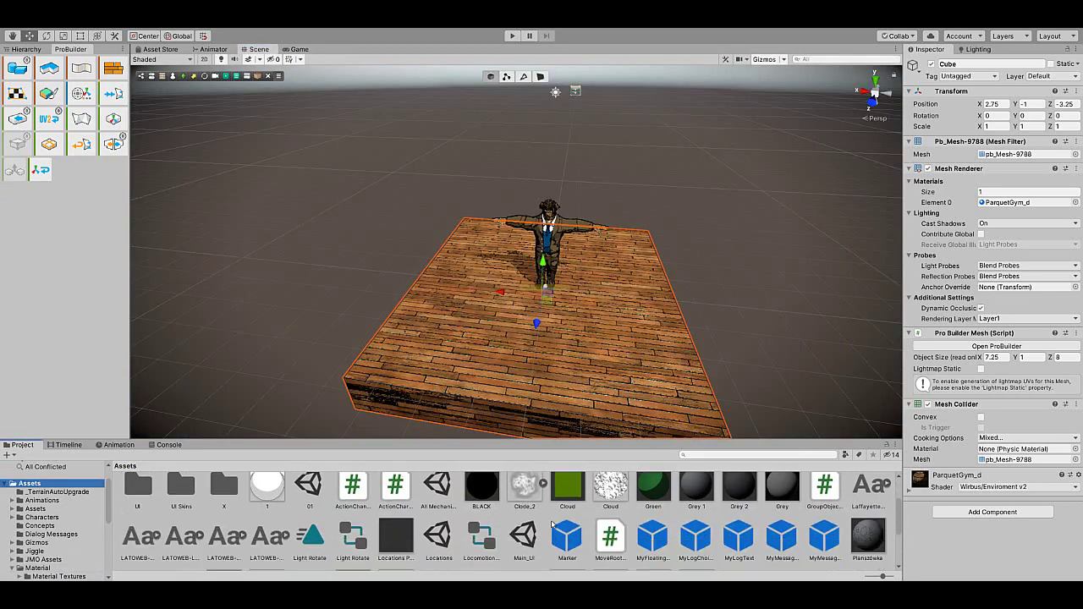
scroll(551, 524, "down", 2)
scroll(551, 525, "up", 3)
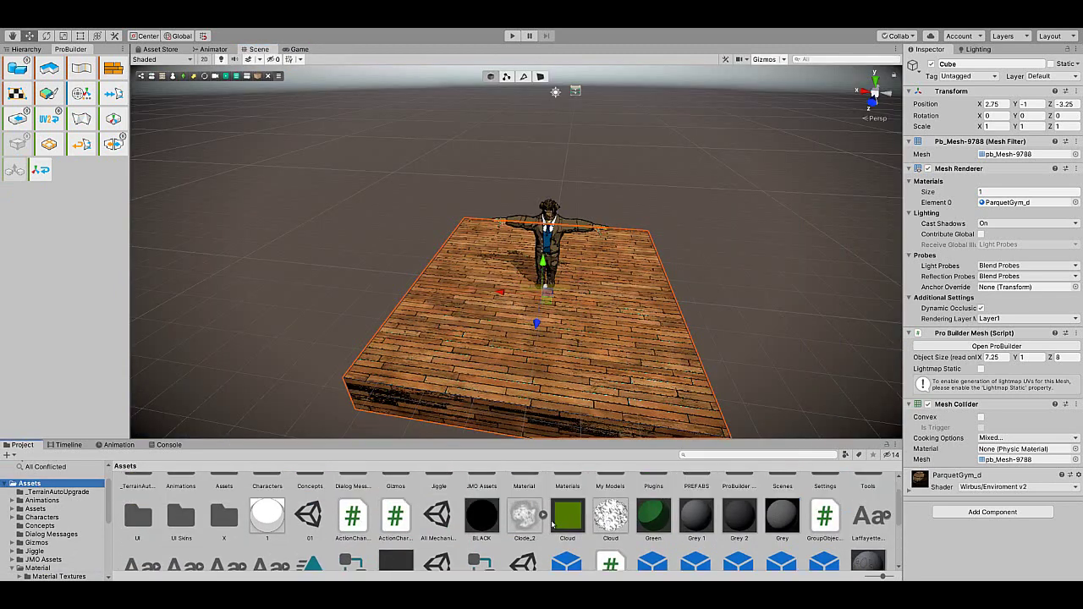
scroll(552, 523, "down", 6)
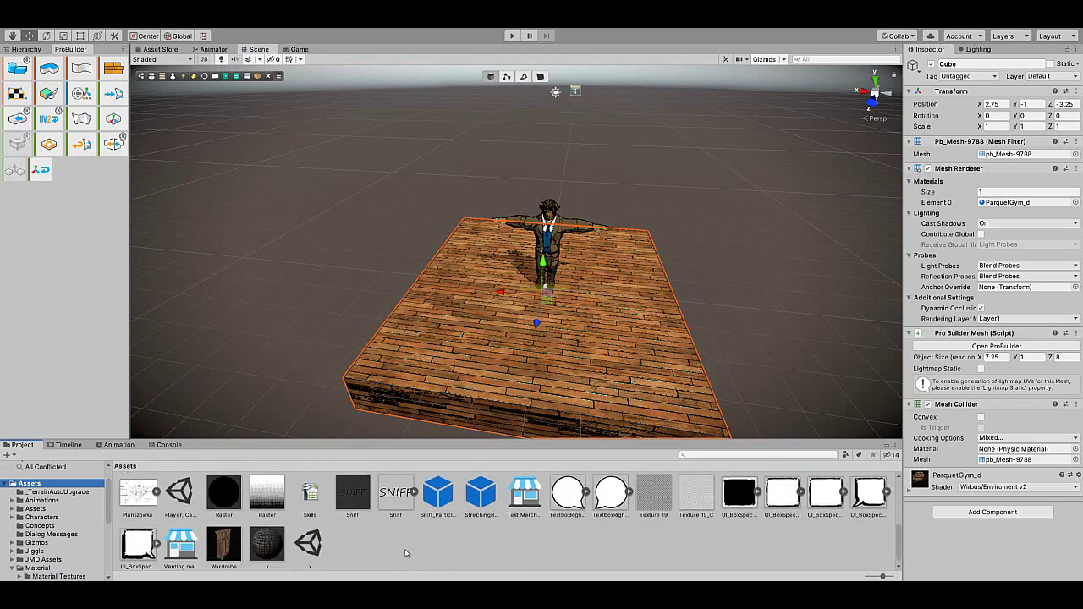
left_click(223, 542)
left_click_drag(223, 542, 487, 243)
middle_click_drag(516, 313, 581, 345)
scroll(581, 345, "up", 4)
middle_click_drag(561, 285, 522, 377)
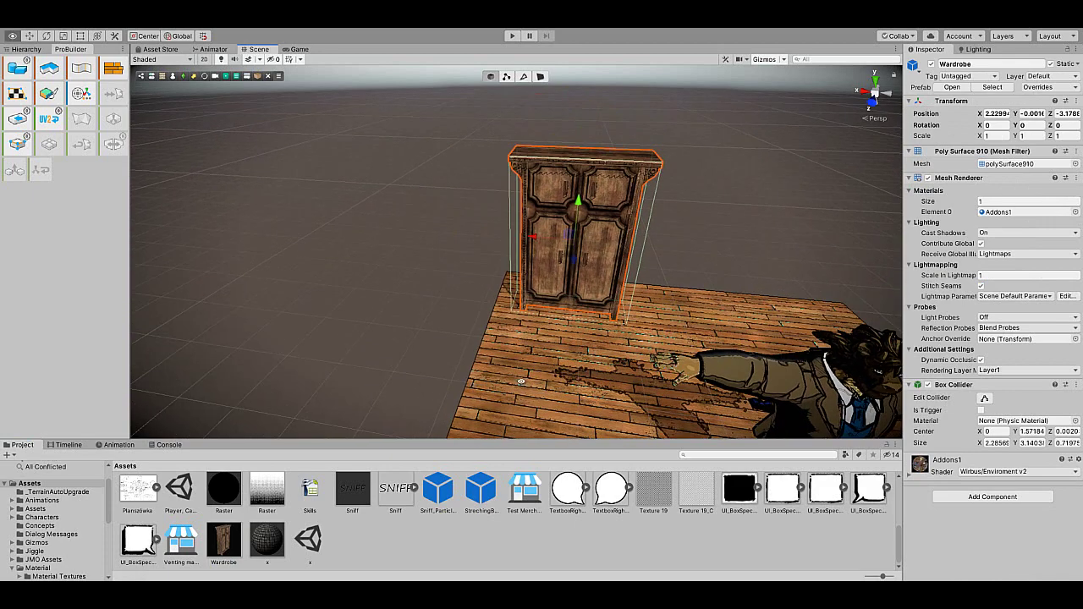
Step: Create a trigger nested under the Wardrobe at local position 0, 0, 0, and remove its Sphere Collider
left_click_drag(522, 378, 552, 368, "alt")
right_click_drag(552, 368, 603, 385)
left_click(23, 48)
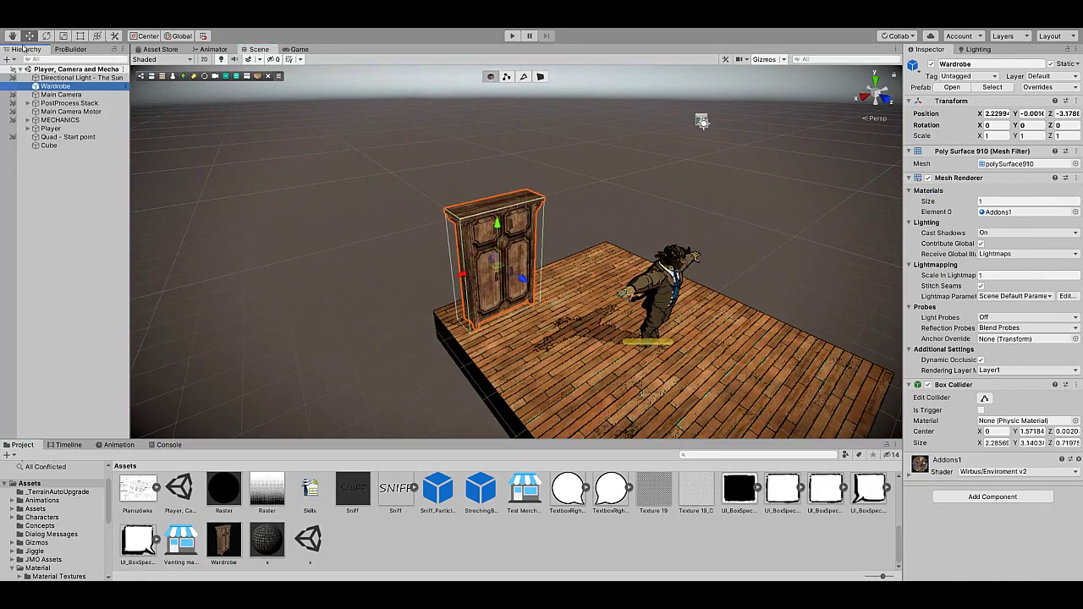
left_click(139, 76)
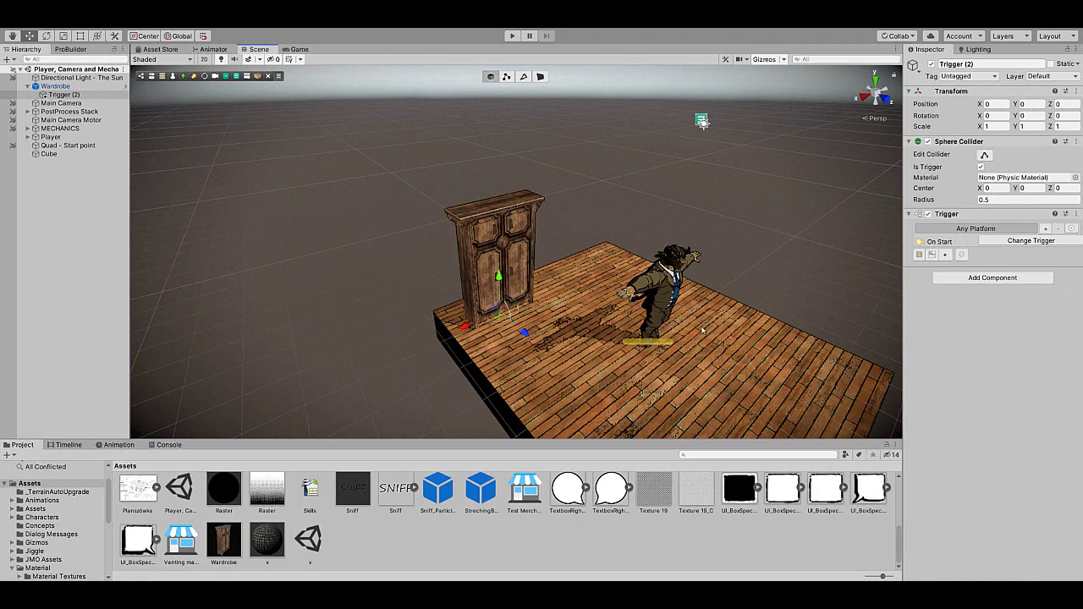
left_click(1068, 145)
left_click(1018, 191)
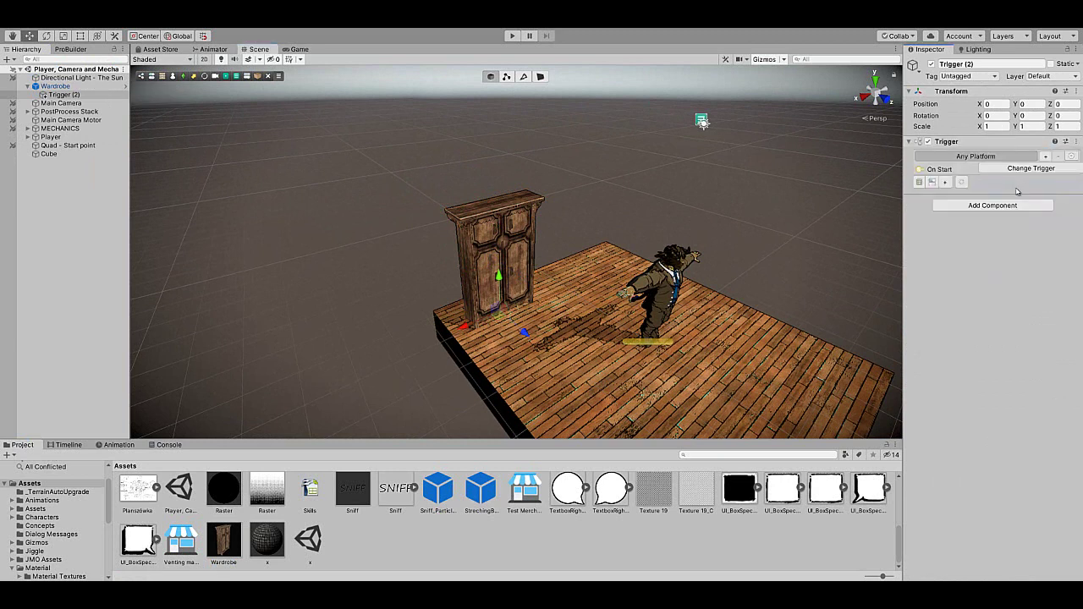
Step: Change the trigger type from On Start to the object event On Player Enter Key
left_click(1016, 169)
left_click(920, 254)
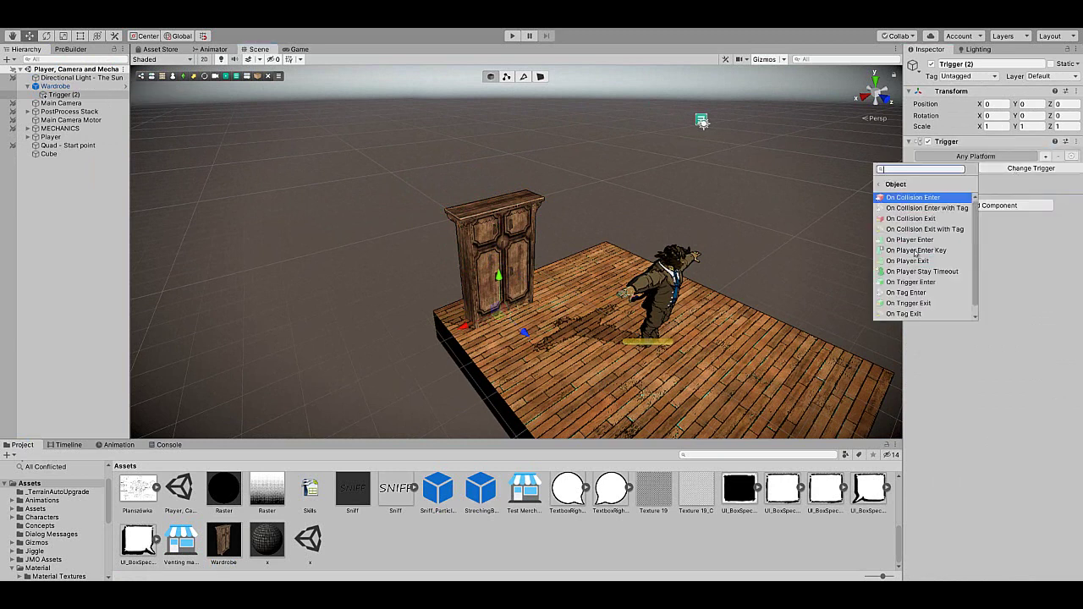
left_click(926, 250)
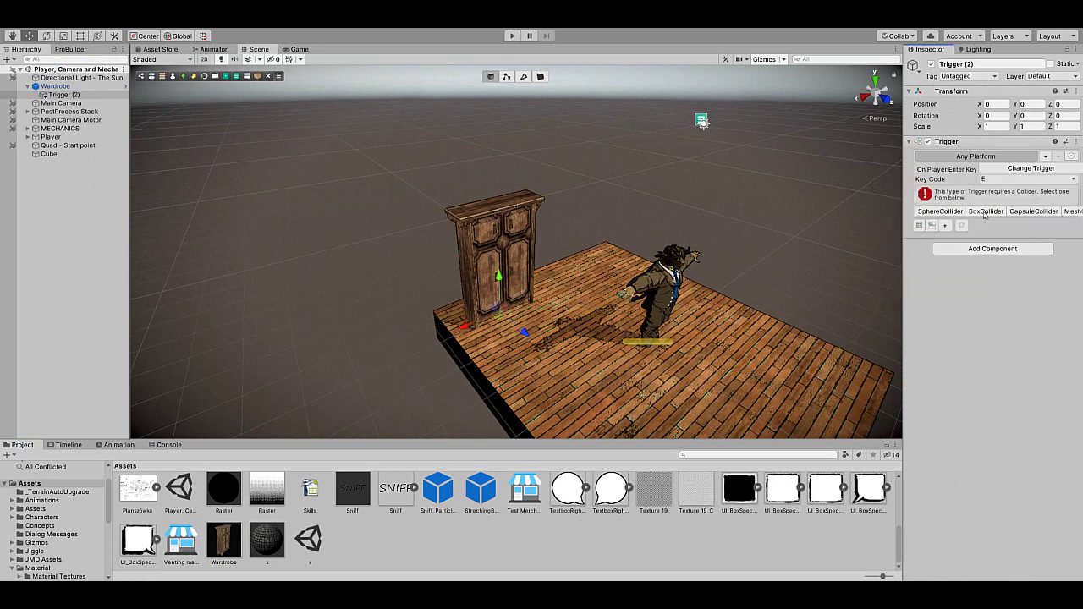
Step: Add a Box Collider to the trigger and order it above the Trigger component
left_click(984, 211)
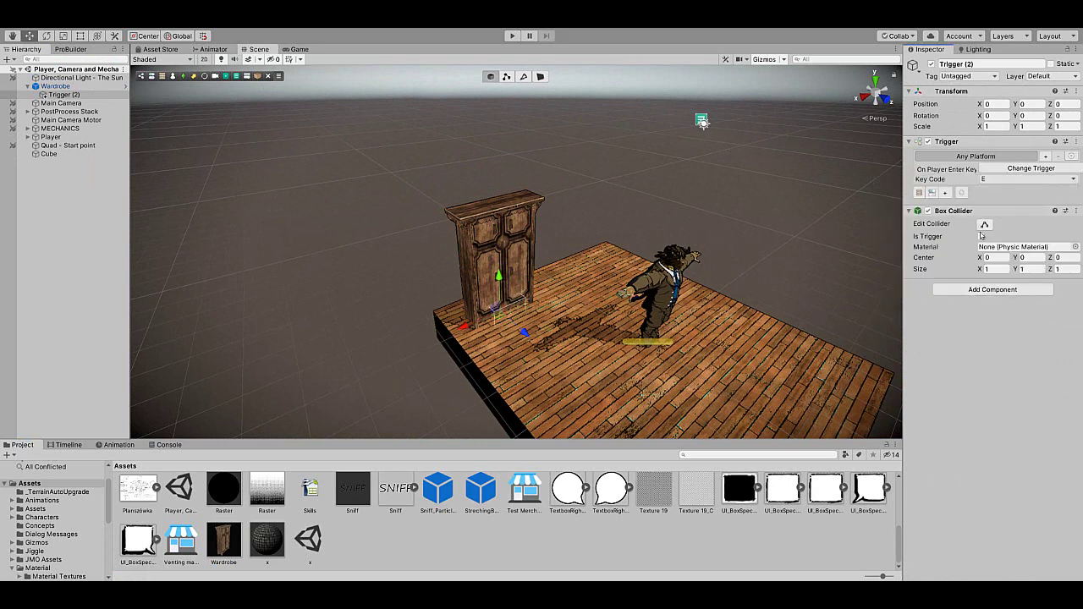
left_click(1076, 211)
left_click(941, 251)
left_click(910, 142)
left_click(909, 142)
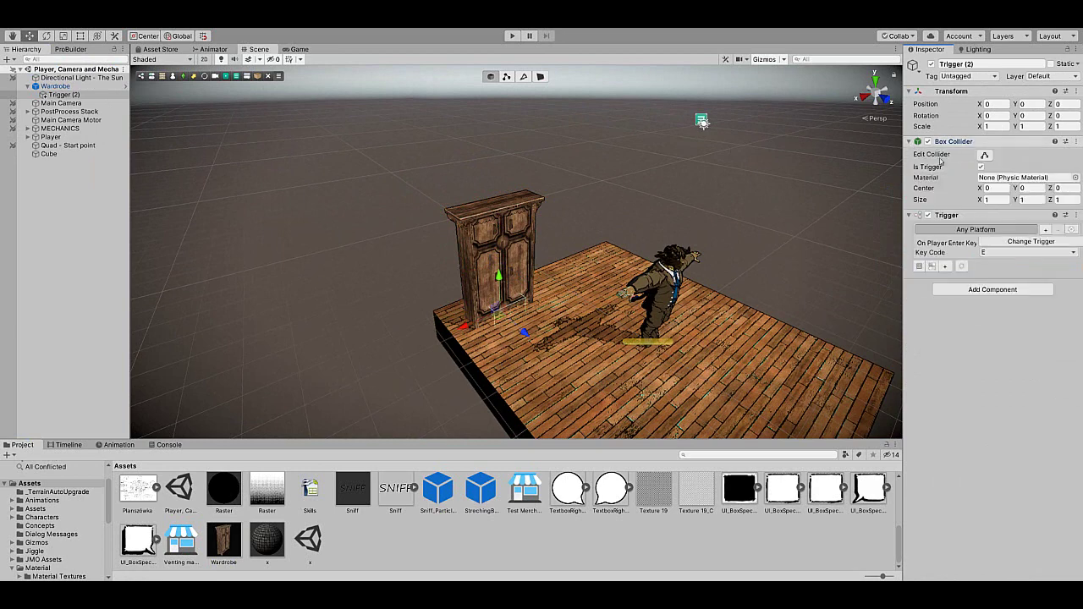
Step: Make the Box Collider a trigger and resize it around the wardrobe's front to about 1.91 × 3.34 × 0.93
left_click(981, 167)
left_click_drag(500, 293, 506, 216)
left_click_drag(620, 285, 366, 279, "alt")
right_click_drag(367, 278, 373, 279)
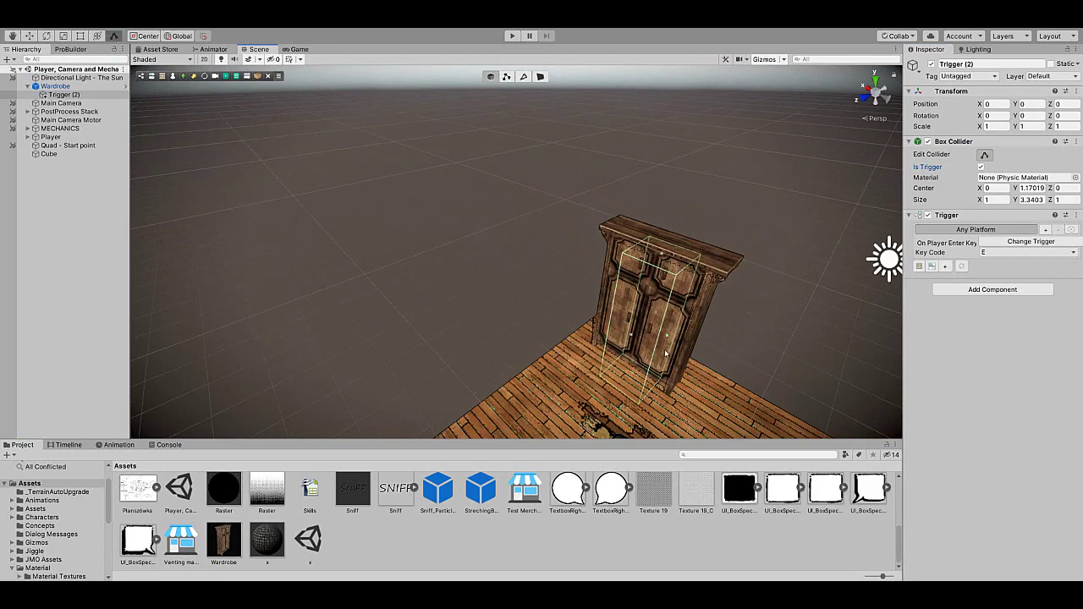
left_click_drag(668, 346, 619, 350)
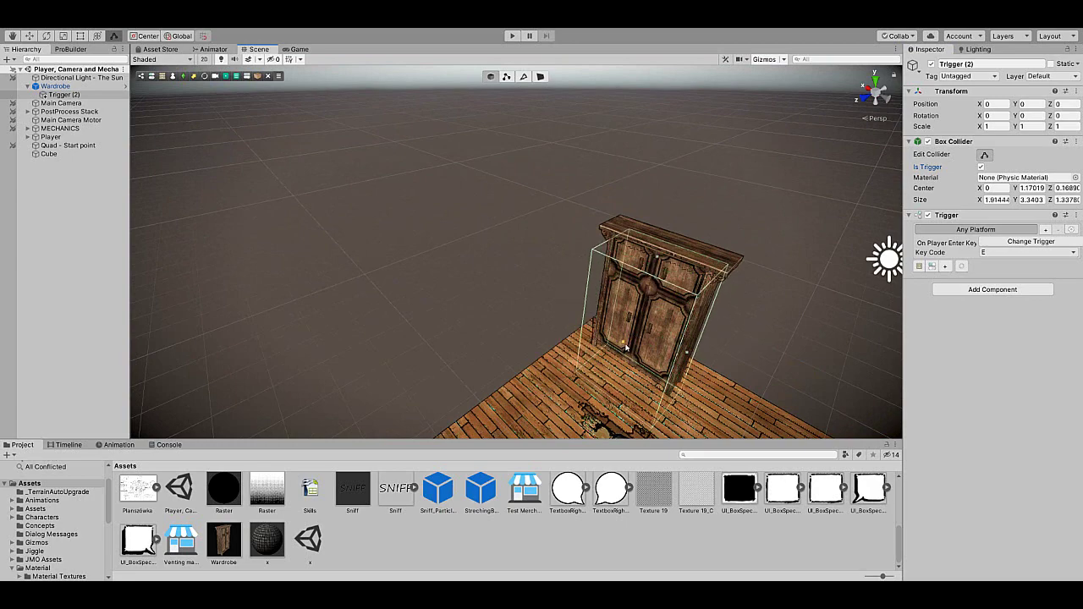
right_click_drag(619, 350, 786, 258)
left_click_drag(406, 317, 422, 318)
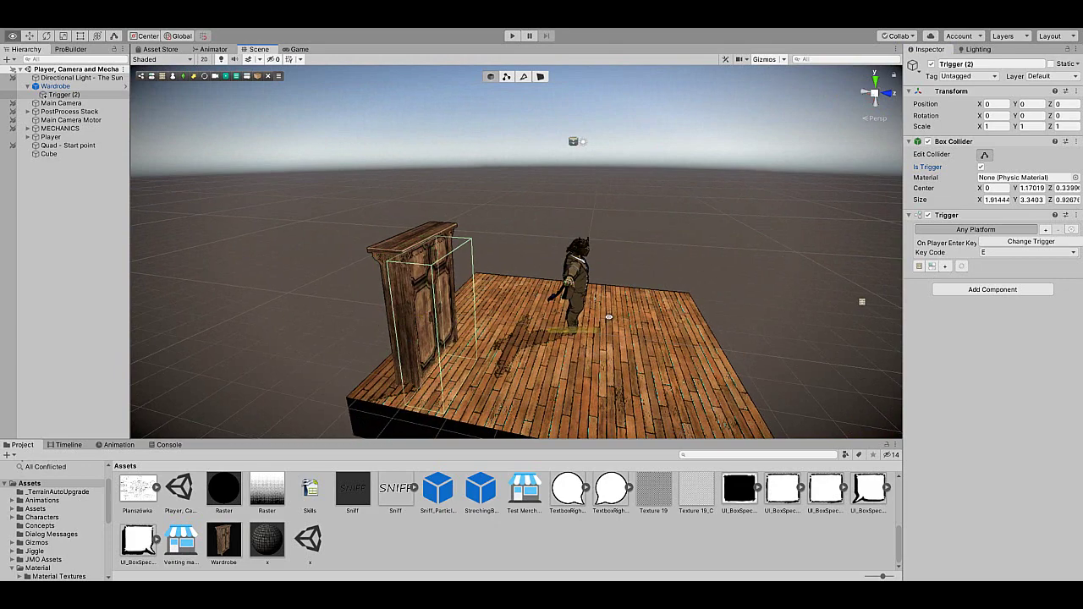
Step: Create an Actions object for the wardrobe trigger and select it for editing
left_click_drag(606, 316, 449, 338, "alt")
left_click_drag(694, 347, 564, 353, "alt")
right_click_drag(563, 353, 761, 298)
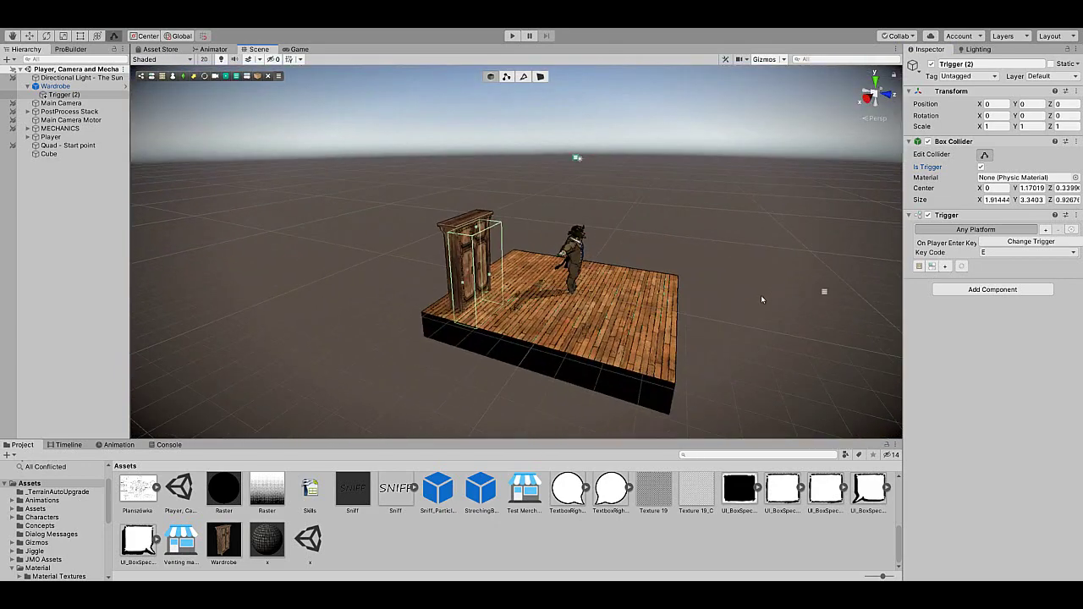
left_click(919, 265)
left_click(36, 94)
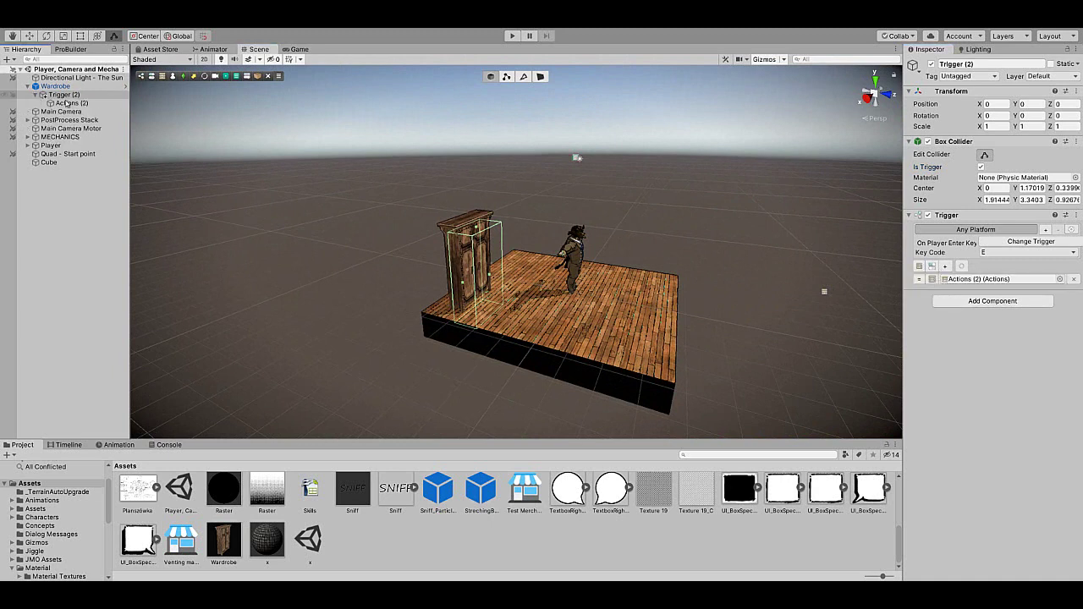
left_click(65, 102)
Step: Add a Set Active action from the Object category to the actions list
left_click(948, 157)
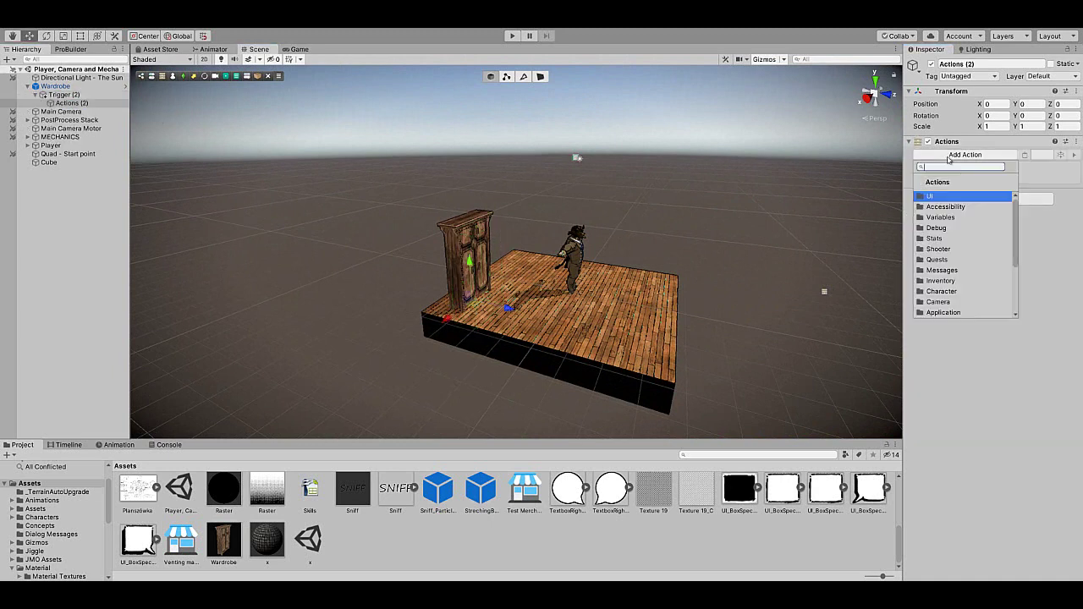
left_click(945, 309)
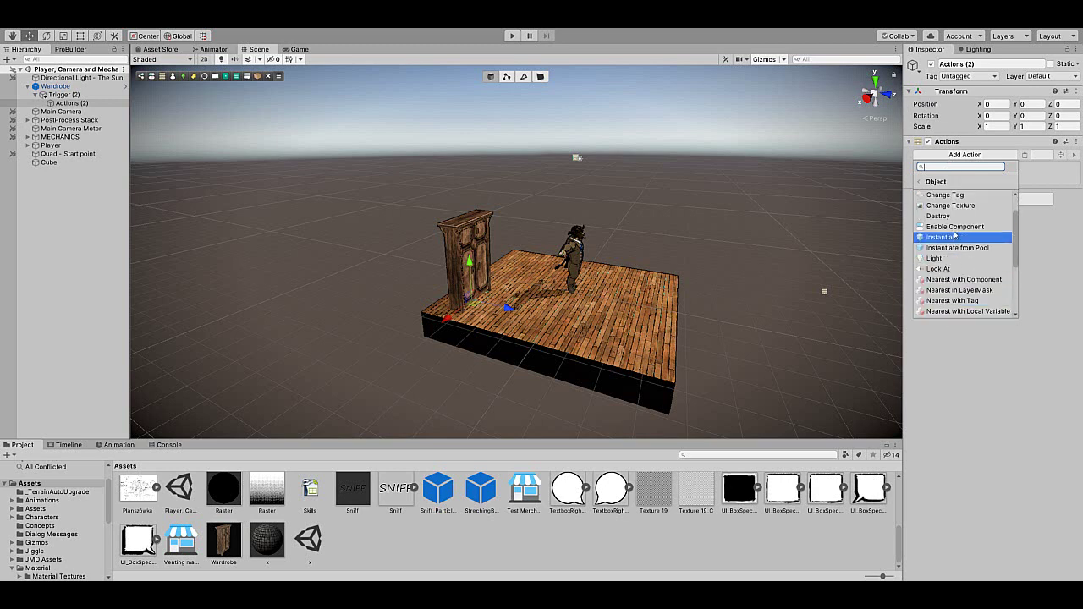
scroll(954, 254, "down", 3)
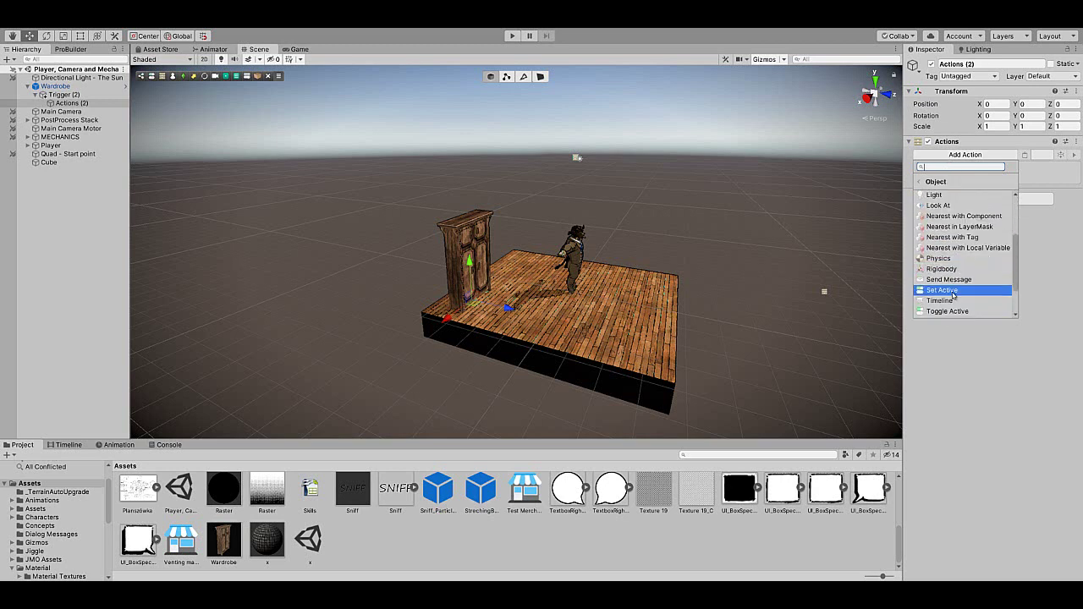
left_click(953, 290)
Step: Add a Move Character action from the Character category below the Set Active action
left_click(962, 201)
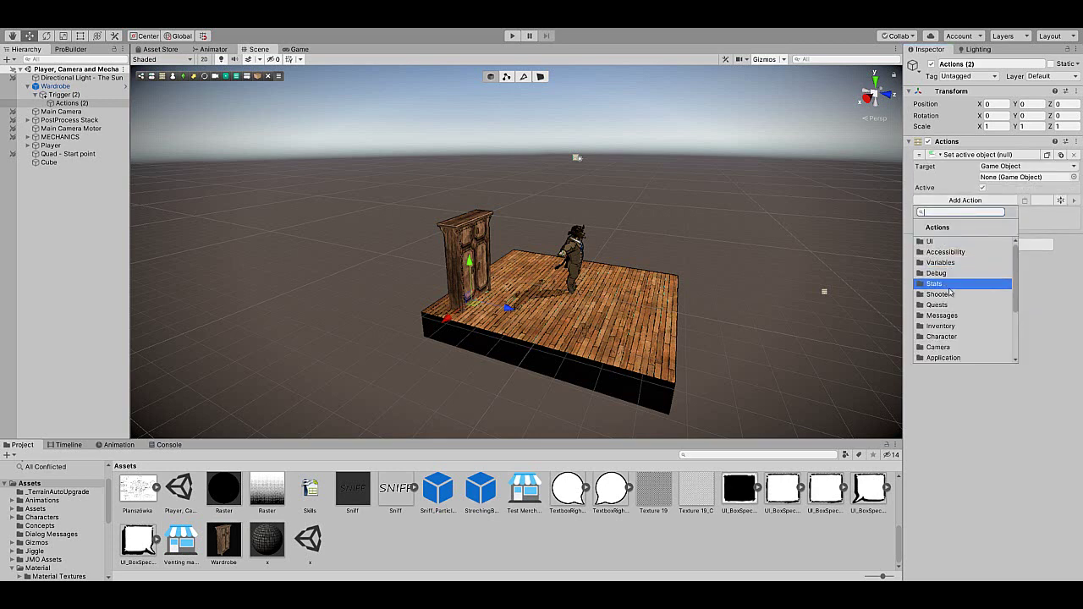
left_click(944, 336)
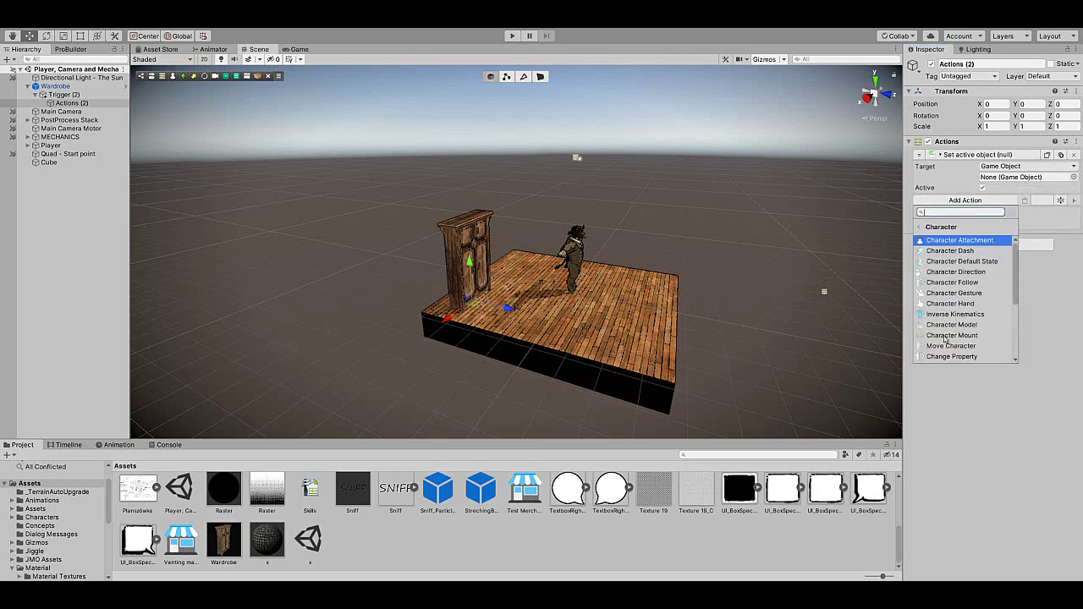
left_click(949, 345)
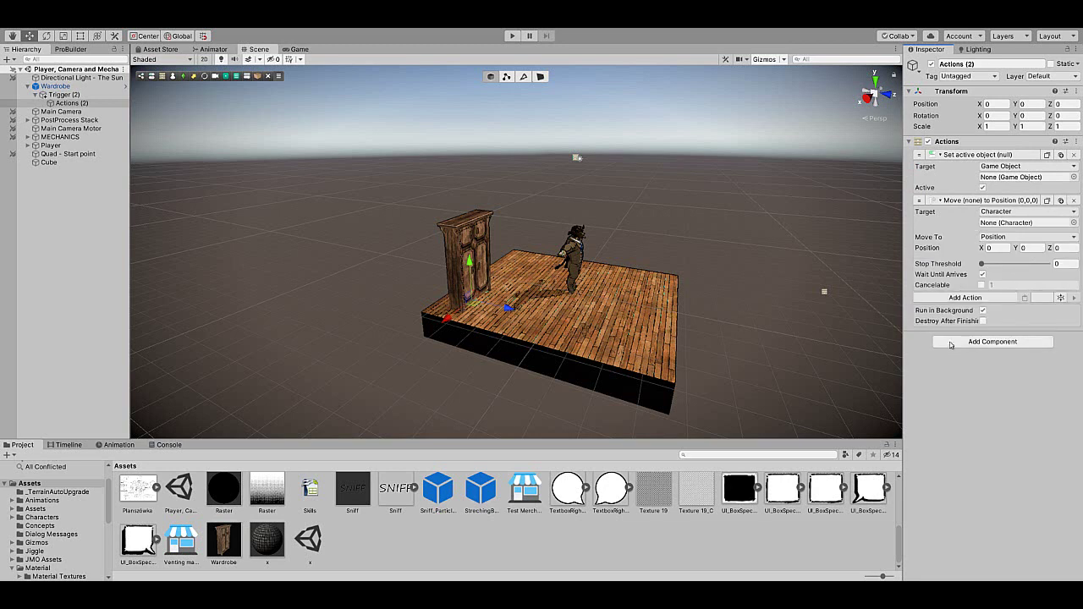
Step: Add a Change Property action for the player's Is Controllable setting and put it first in the actions list
left_click(969, 297)
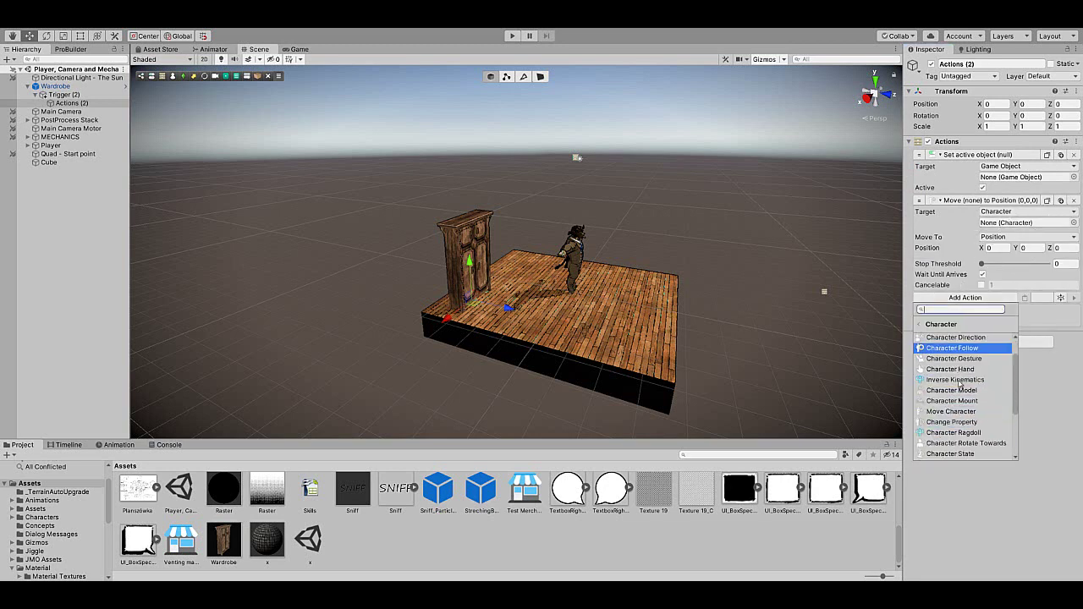
left_click(951, 453)
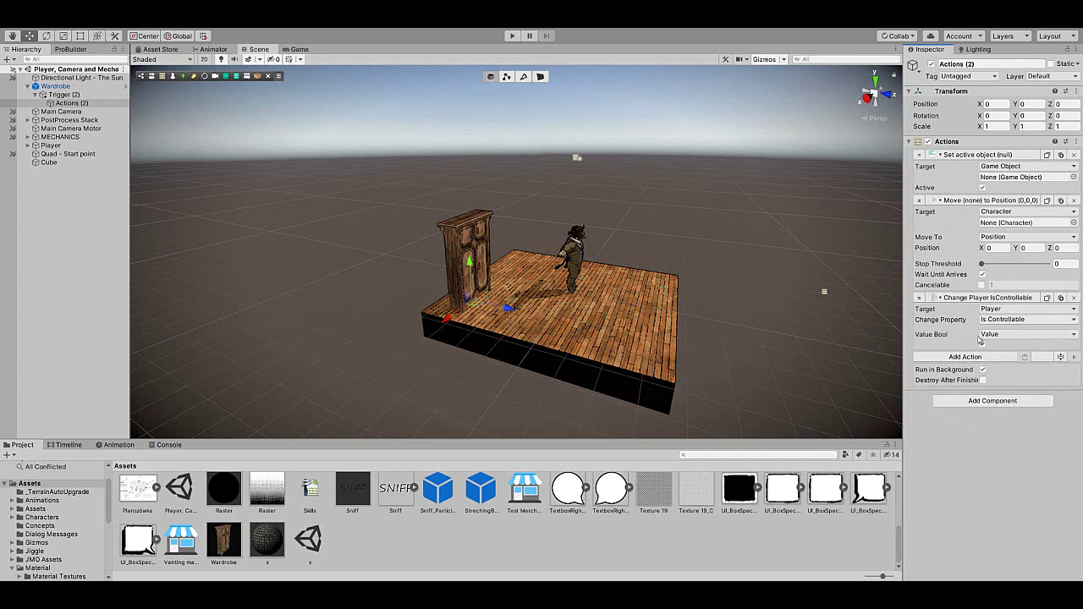
left_click_drag(917, 297, 922, 150)
Step: Create a marker nested under the Actions object and position it by the wardrobe
left_click(78, 105)
left_click(194, 76)
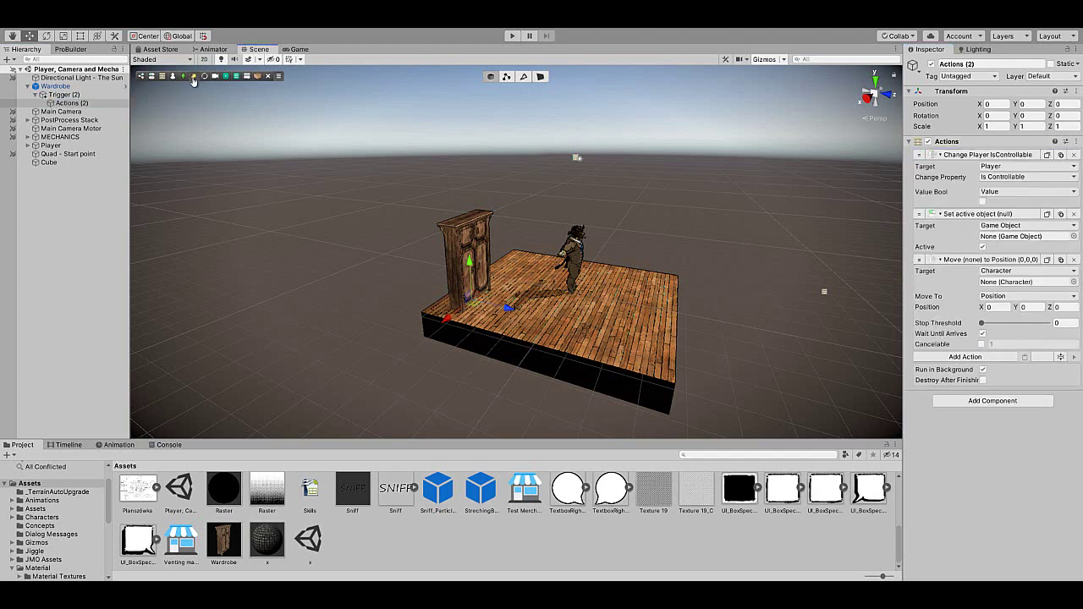
mouse_move(473, 303)
left_mouse_down()
mouse_move(505, 306)
mouse_move(489, 299)
left_mouse_up()
Step: Set the Move Character action to move to the new marker and reorder it above the Set Active action
left_click(75, 103)
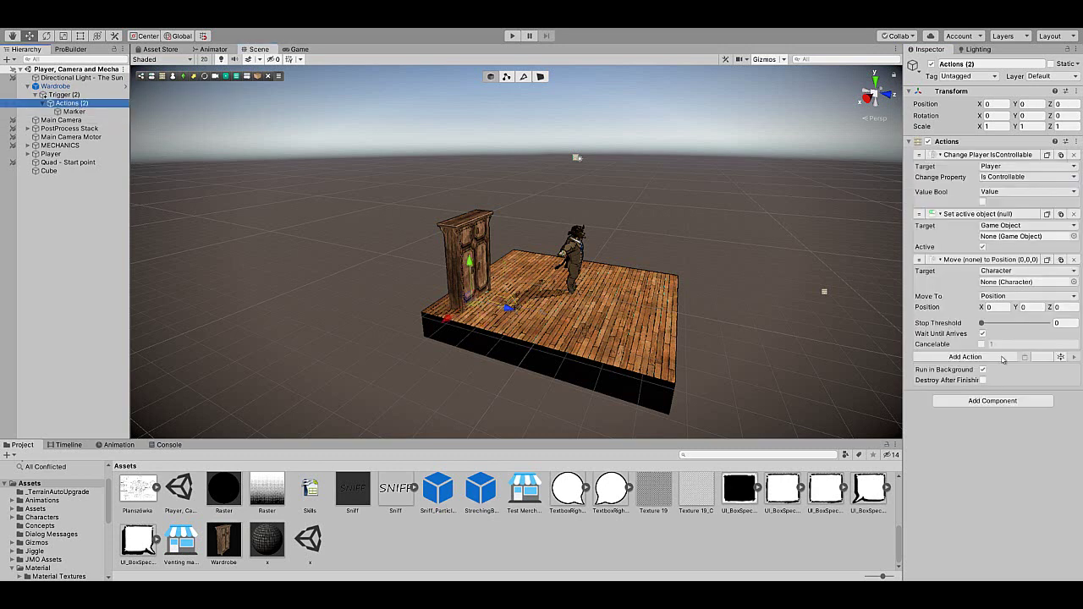
left_click_drag(71, 112, 1022, 292)
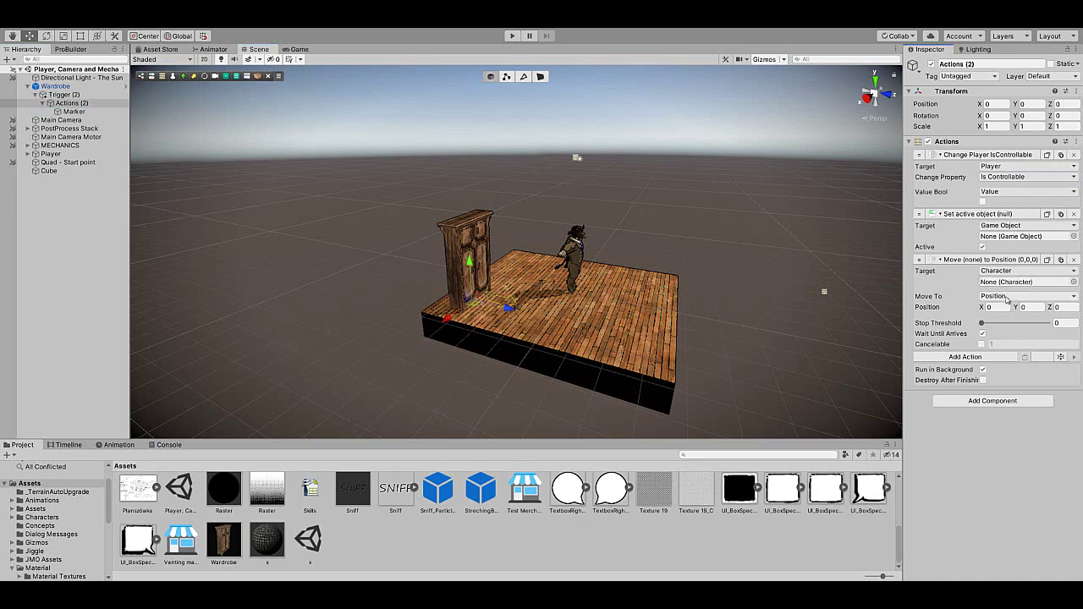
left_click(1005, 297)
left_click(1005, 327)
left_click_drag(72, 111, 1027, 310)
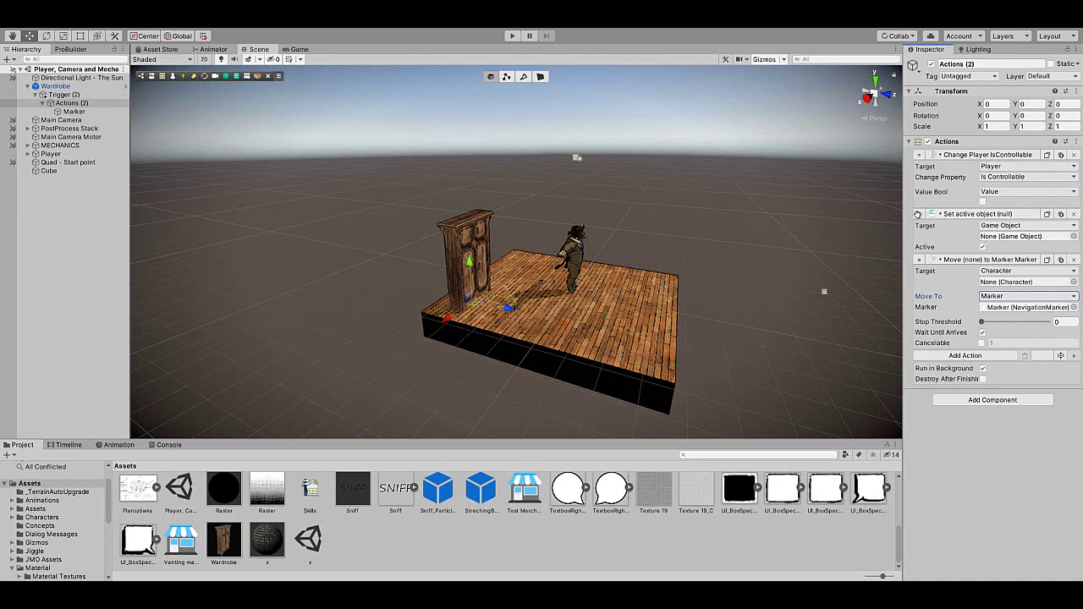
left_click_drag(928, 353, 929, 352)
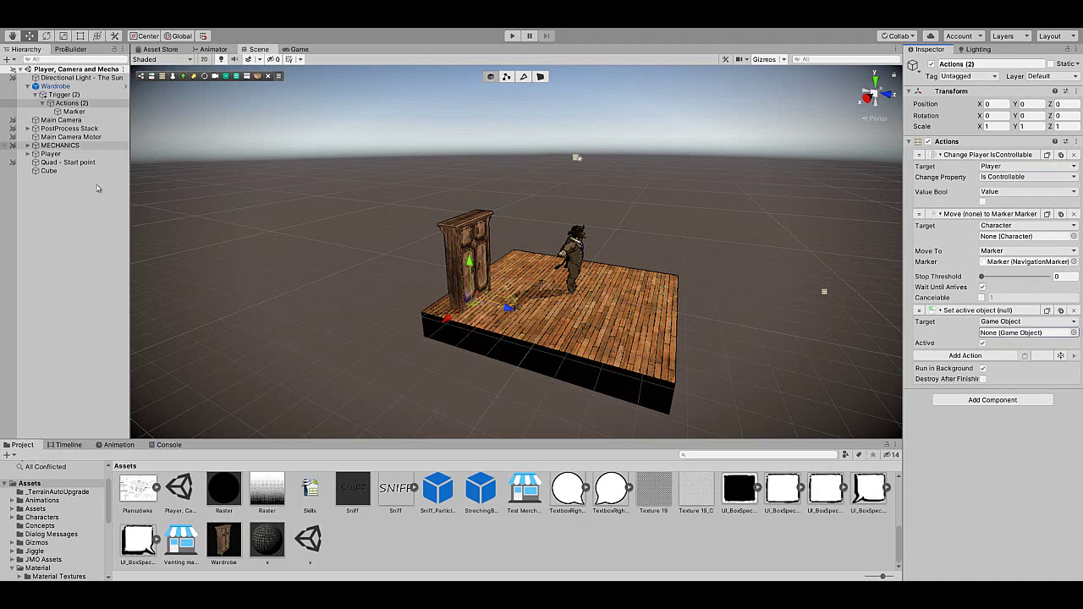
Step: Create an empty object at the root of the scene and name it Wardrobe
left_click(65, 229)
right_click(65, 229)
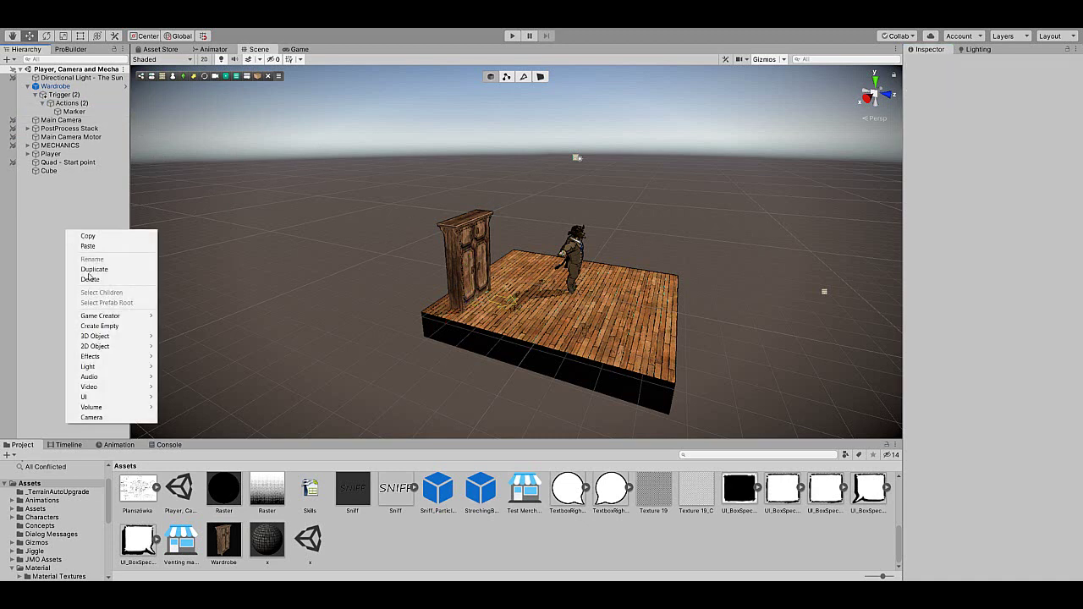
left_click(99, 326)
left_click(994, 63)
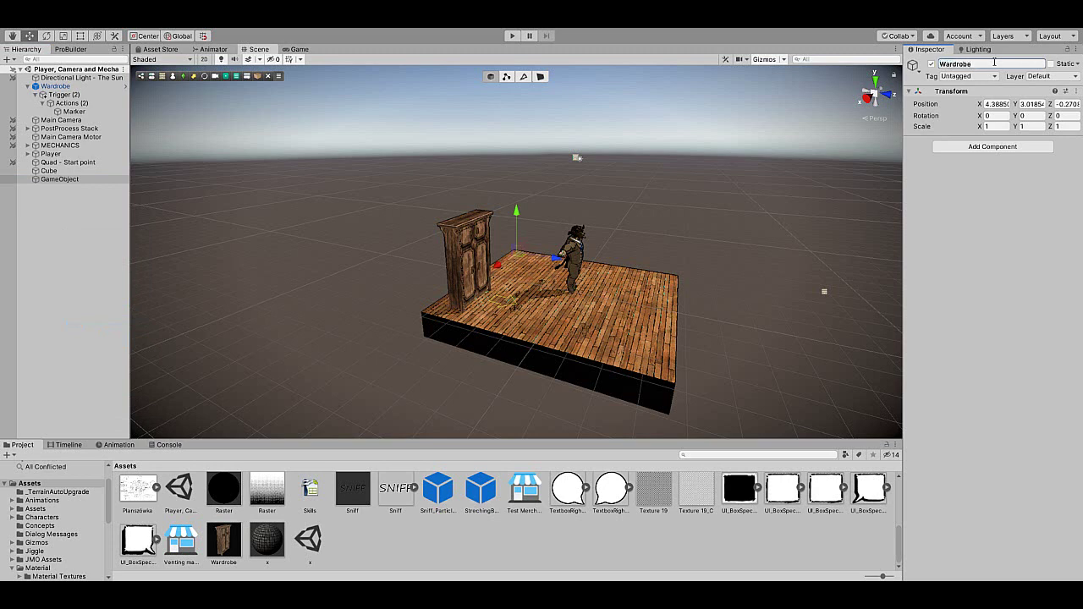
Step: Add a UI canvas inside the new Wardrobe object and name it "Canvas - Wardrobe Cloth selection UI"
left_click(56, 181)
right_click(56, 181)
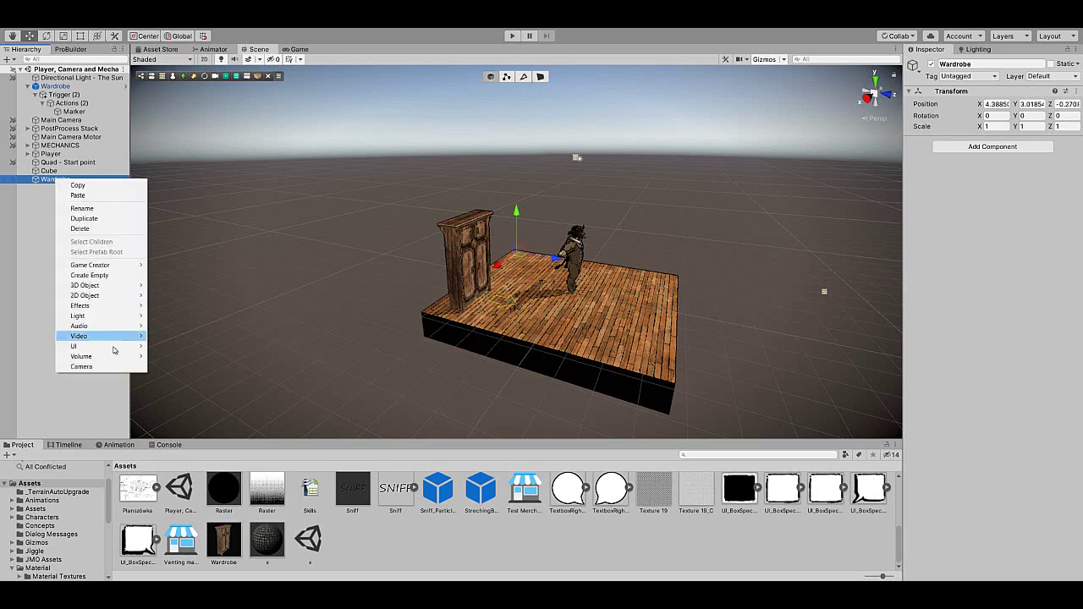
mouse_move(114, 347)
left_click(171, 478)
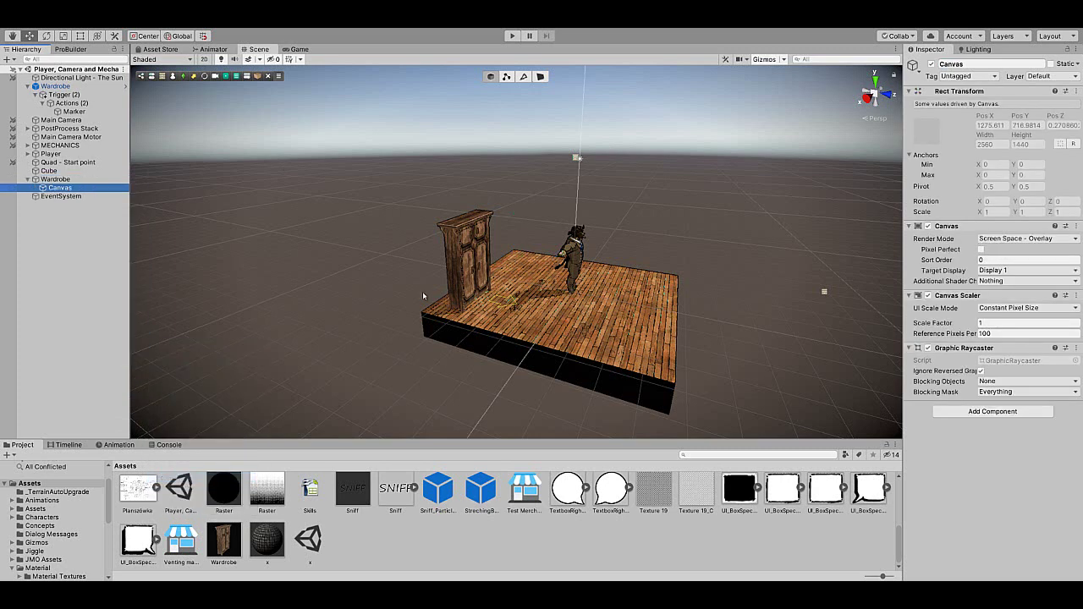
left_click(989, 64)
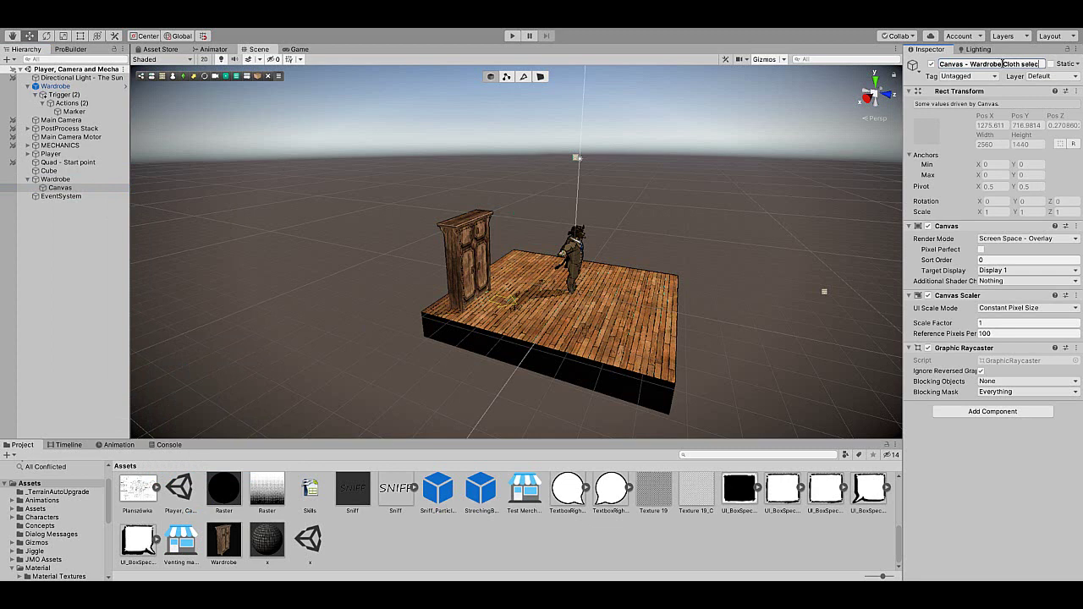
type("tion UI")
key("Return")
Step: Nest a second canvas in the cloth selection canvas and narrow it to a vertical strip, about 212 from the left and 1750 from the right
left_click(52, 188)
right_click(52, 187)
key("Escape")
double_click(51, 188)
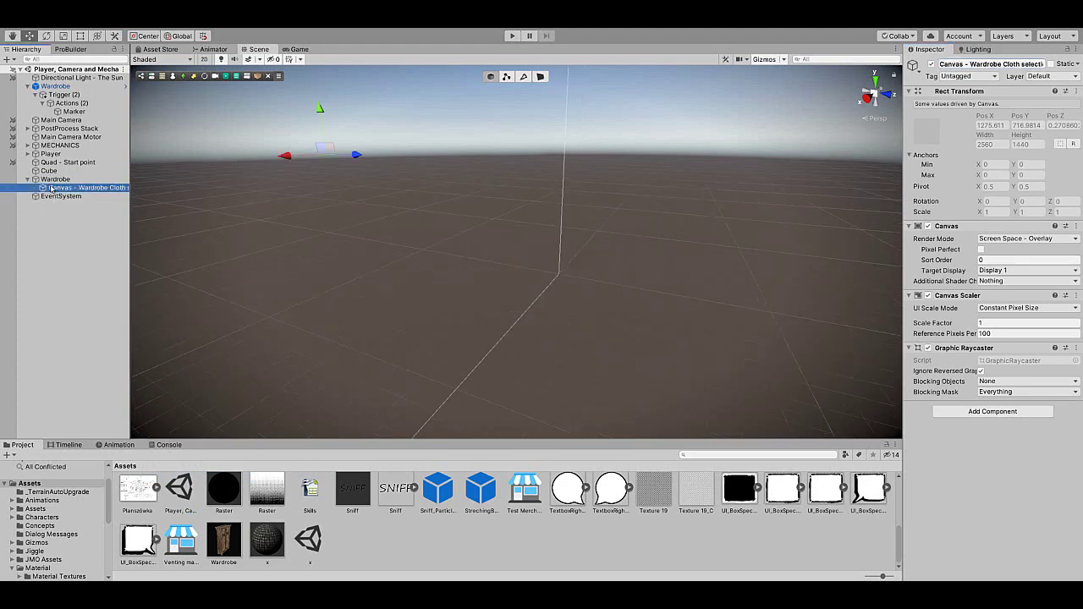
left_click_drag(331, 305, 524, 320, "alt")
left_click(61, 188)
right_click(64, 187)
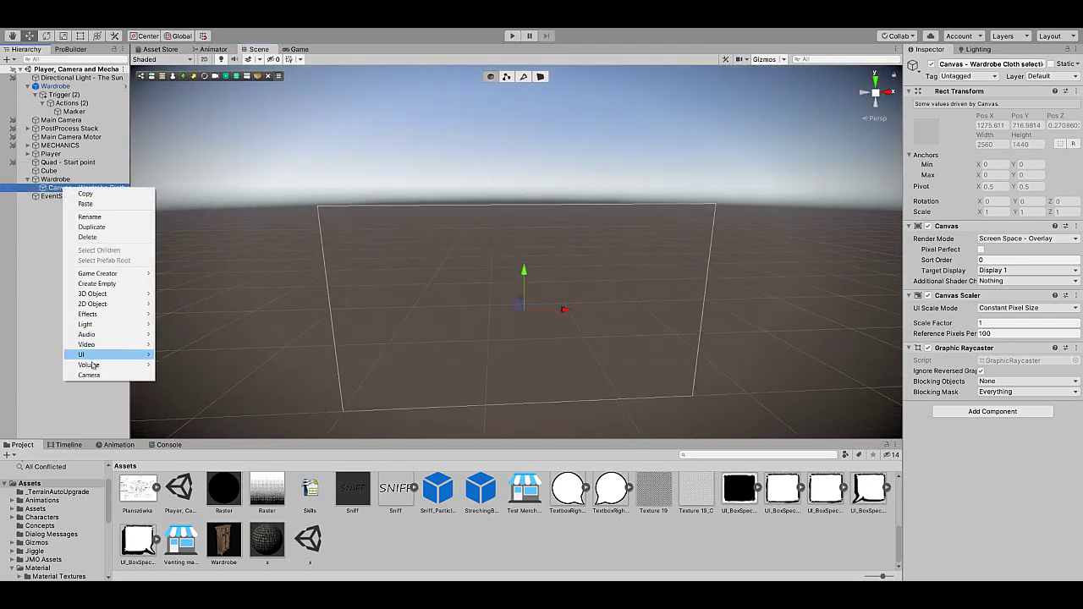
mouse_move(85, 354)
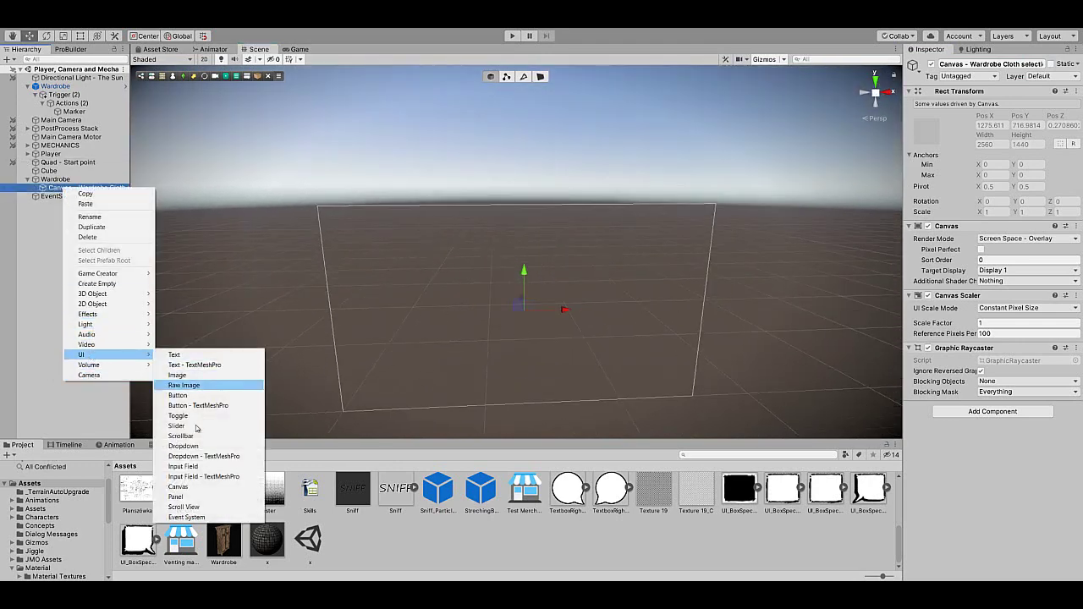
left_click(180, 487)
left_click(79, 36)
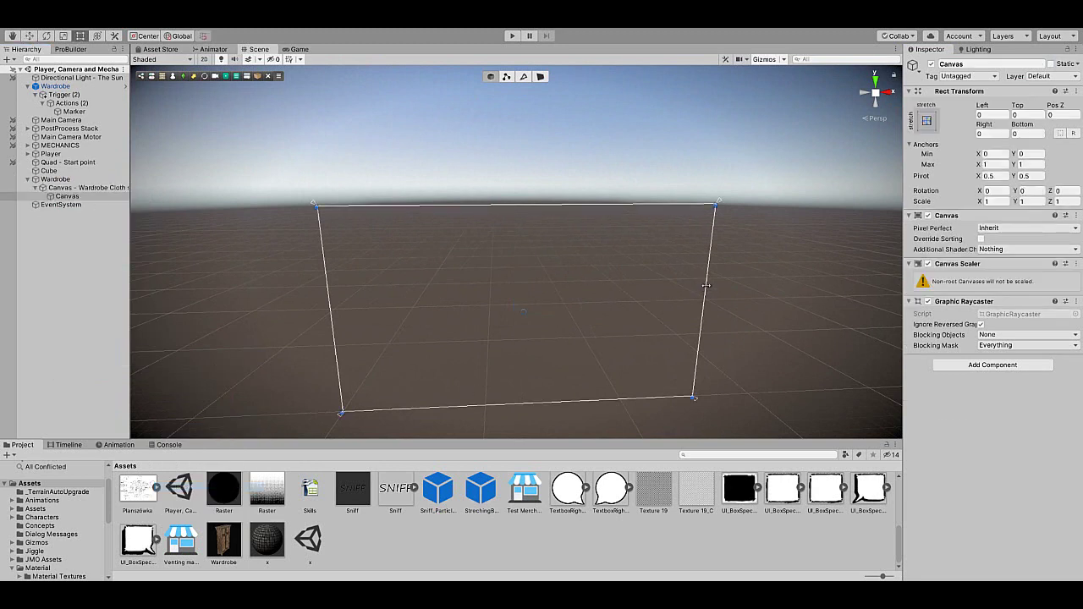
left_click_drag(706, 285, 443, 289, "alt")
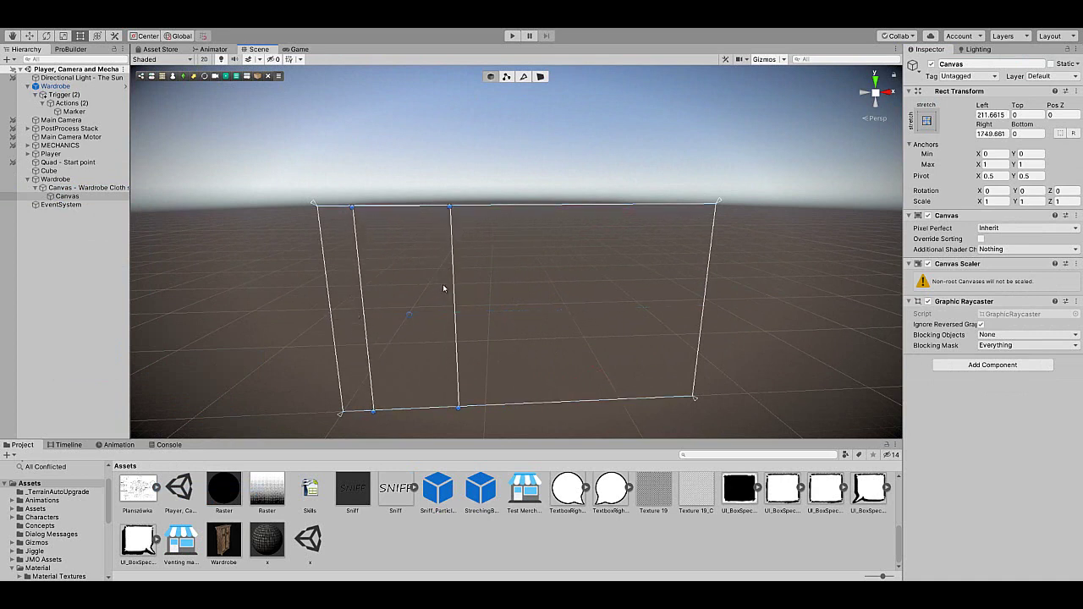
Step: Add a UI panel inside the nested canvas strip
right_click(67, 196)
mouse_move(118, 363)
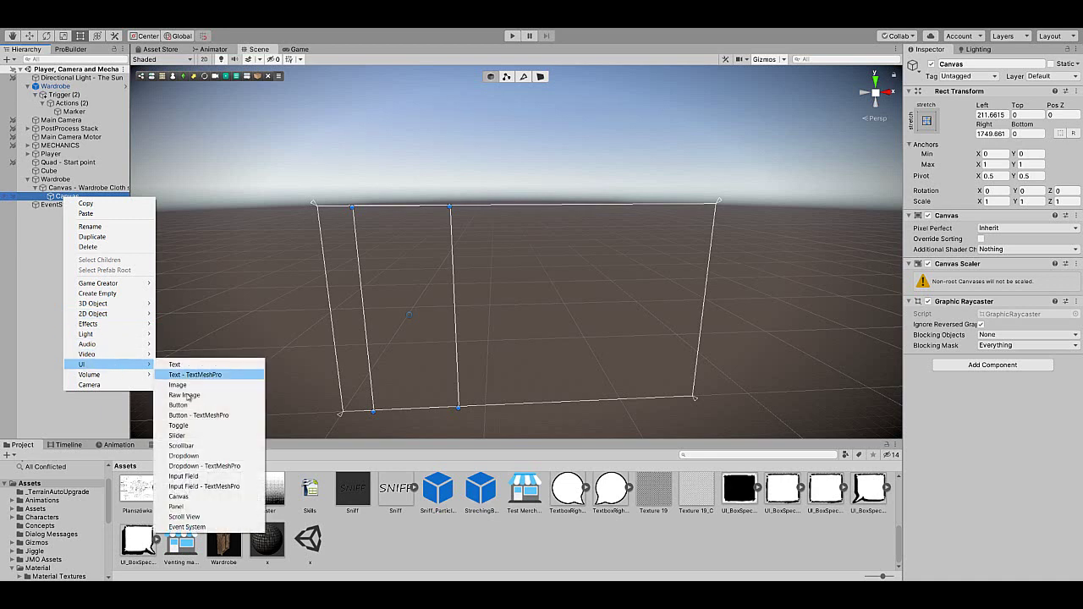
left_click(214, 506)
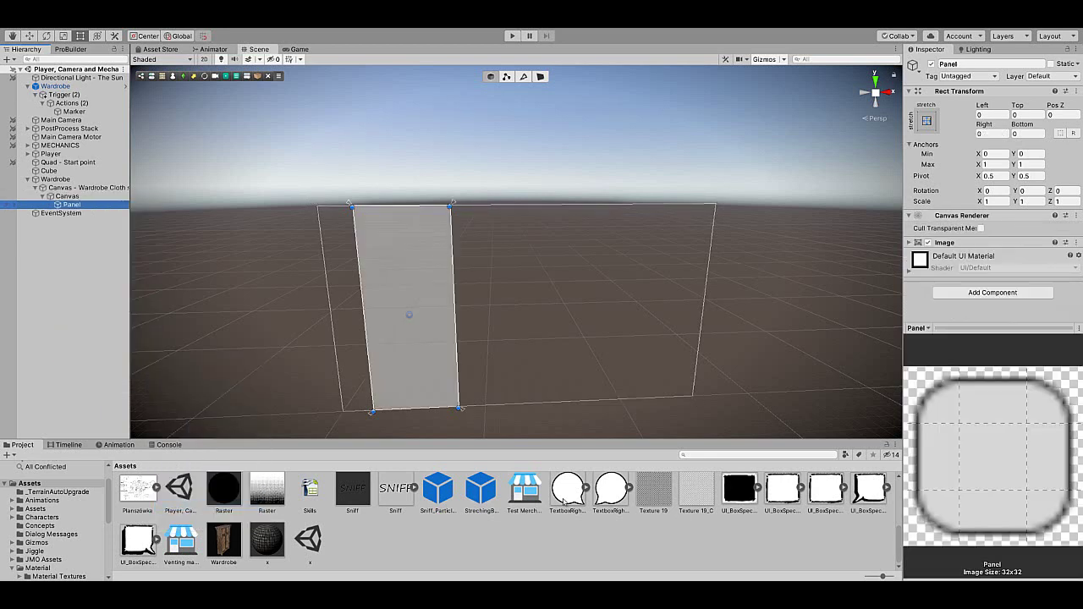
Step: Assign the black UI_BoxSpech_B_Black_L sprite as the panel's source image and make its color fully opaque
scroll(563, 500, "up", 1)
scroll(611, 506, "down", 1)
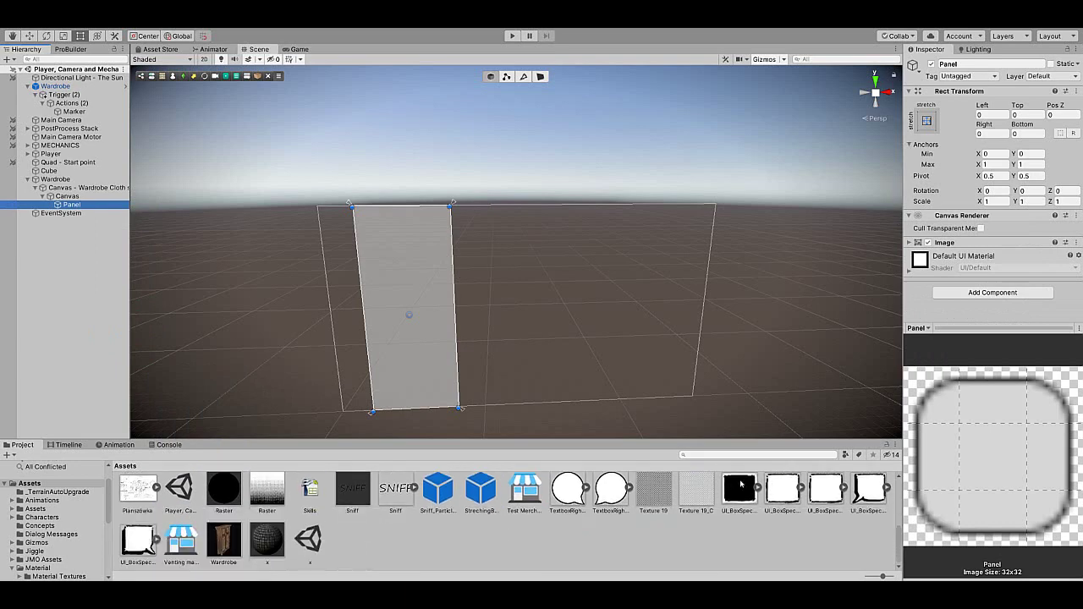
left_click(910, 242)
scroll(972, 254, "down", 2)
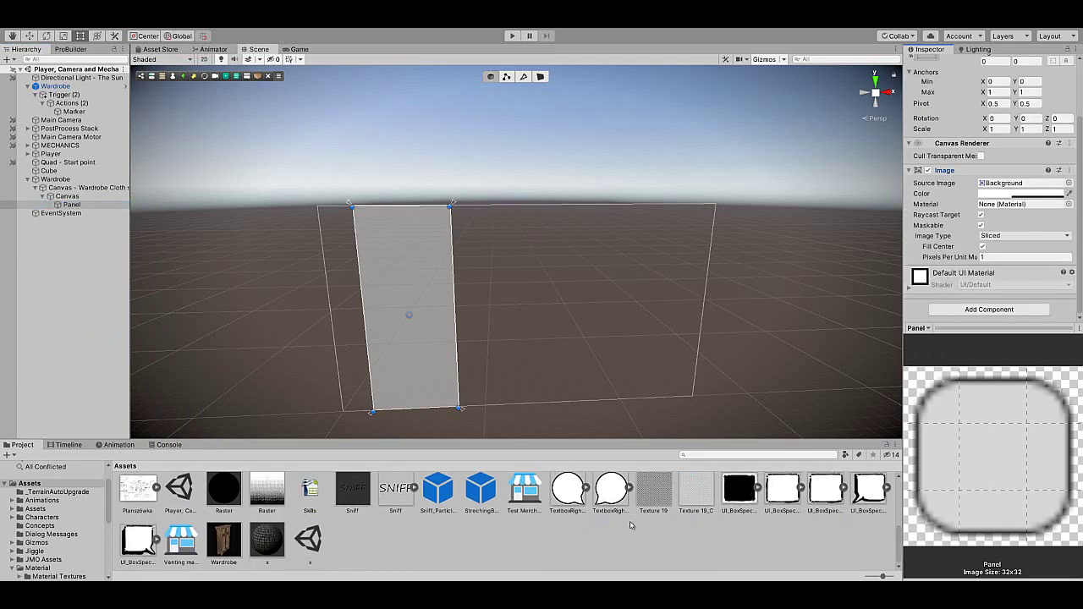
scroll(631, 525, "up", 4)
scroll(677, 523, "down", 3)
left_click_drag(738, 520, 1008, 188)
left_click(1020, 194)
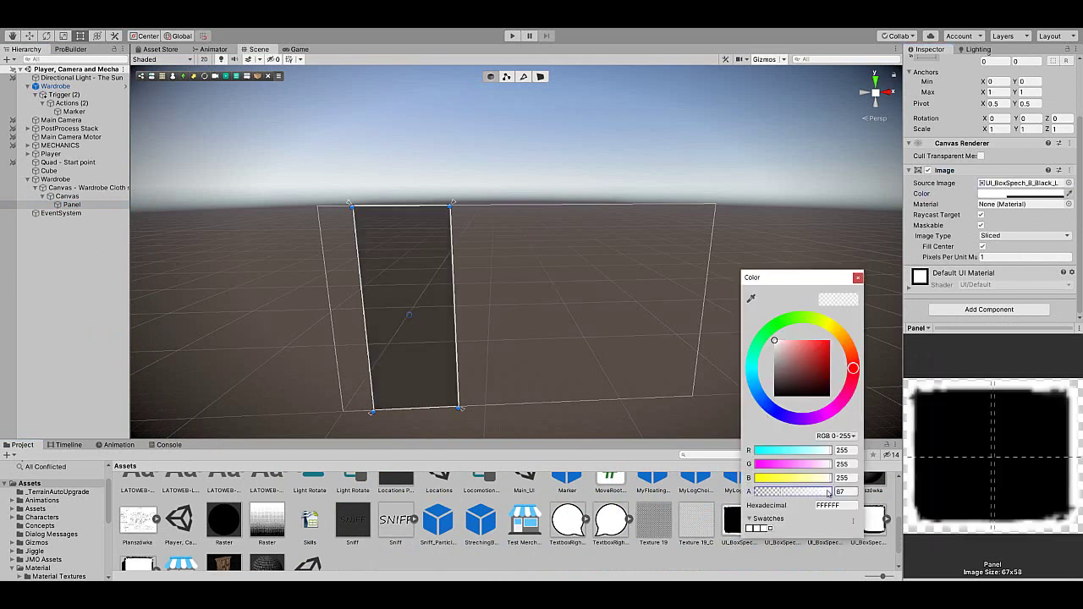
left_click_drag(828, 492, 885, 494)
Step: Add a Game Creator UI button as a child of the panel and select the panel again
left_click(73, 204)
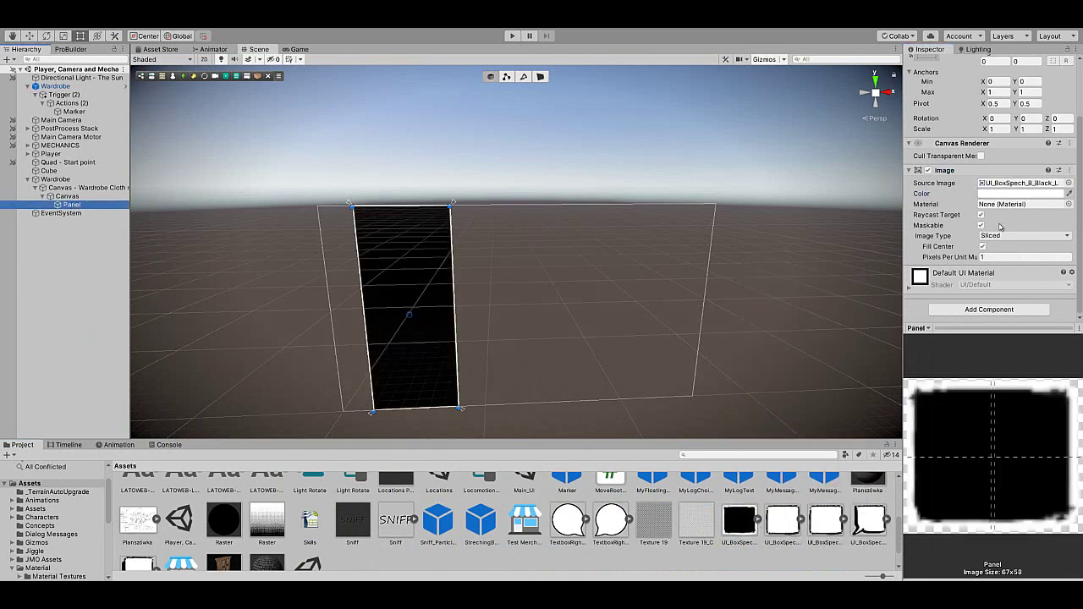
right_click(72, 205)
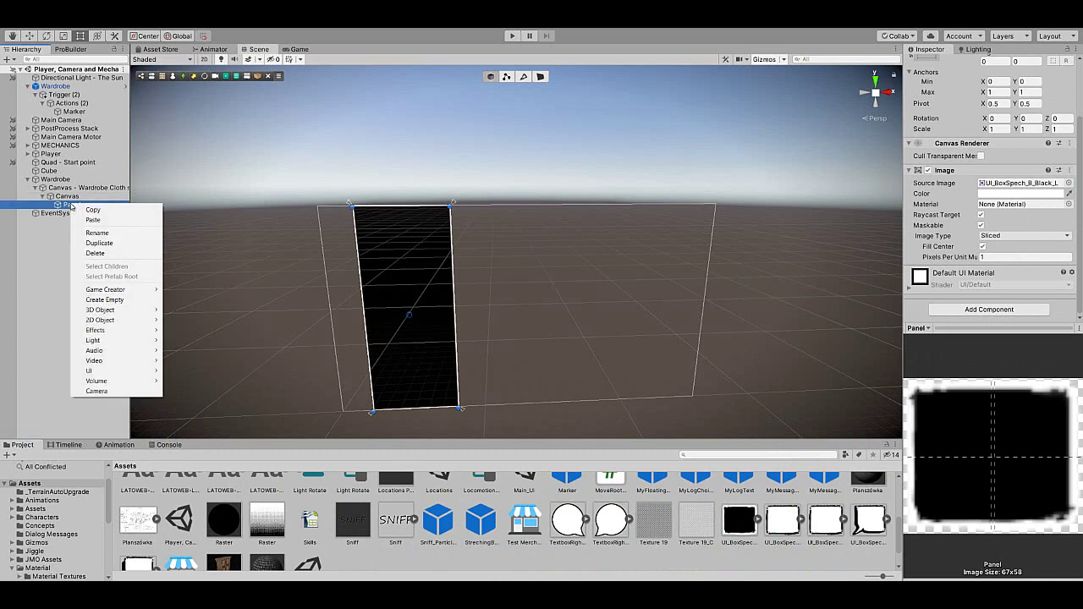
mouse_move(136, 291)
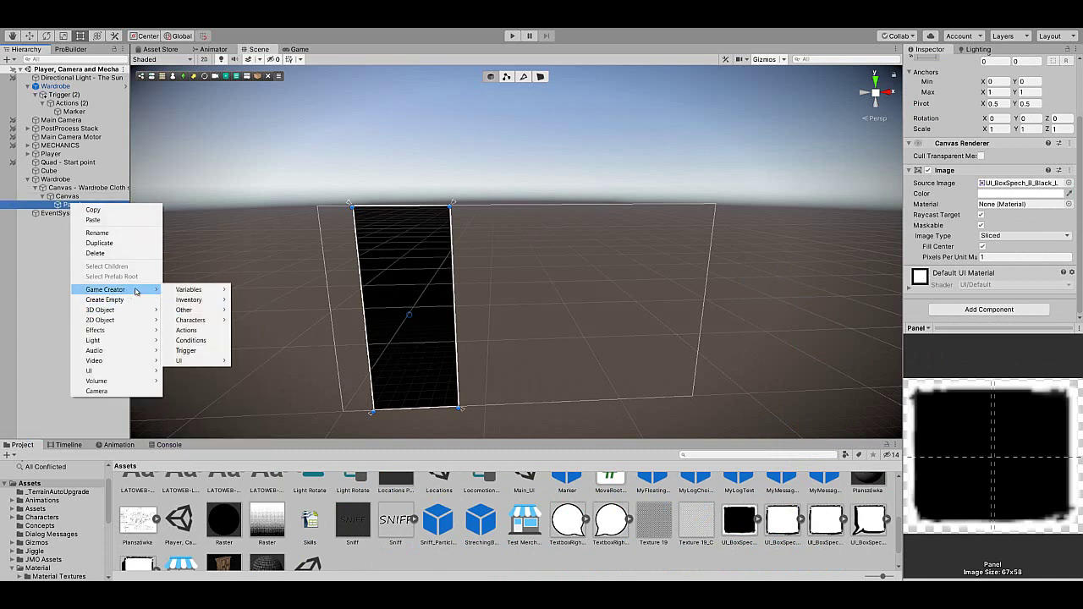
mouse_move(195, 363)
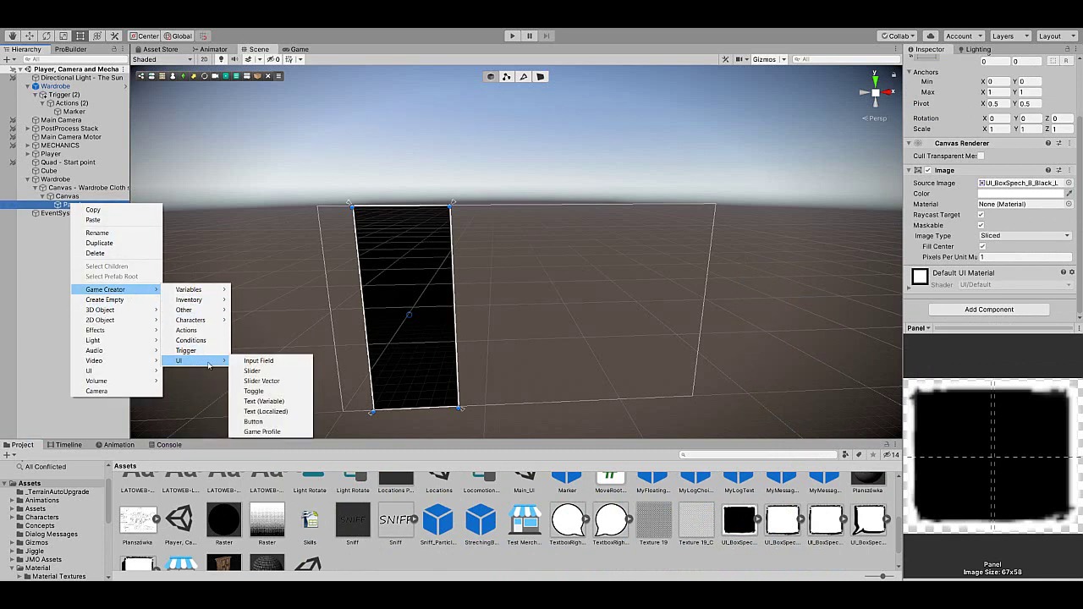
left_click(272, 423)
left_click_drag(60, 215, 71, 205)
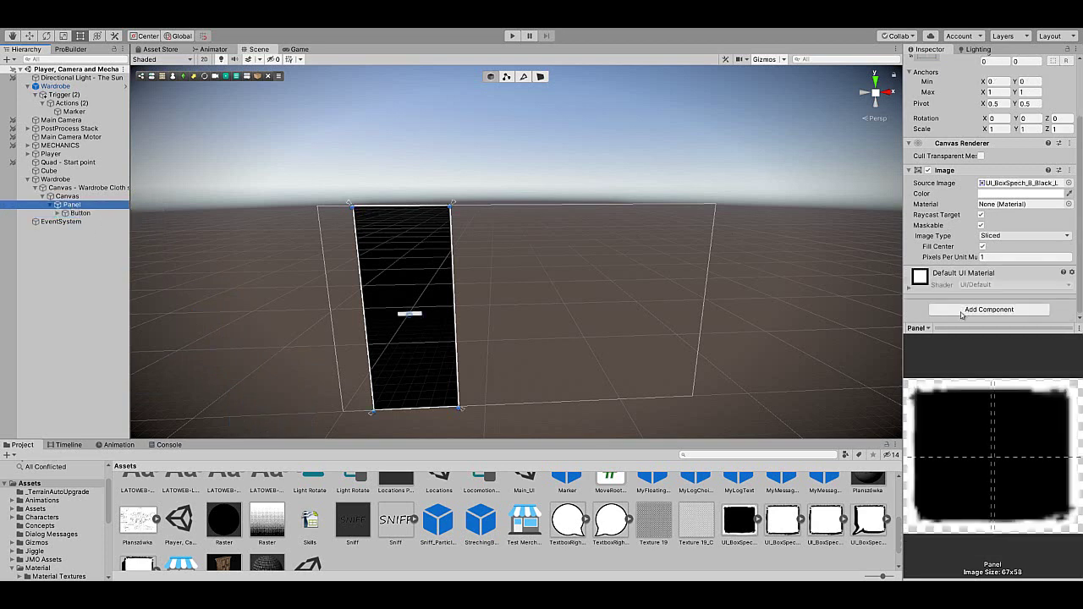
Step: Try a Canvas Group component on the panel and remove it again
left_click(961, 311)
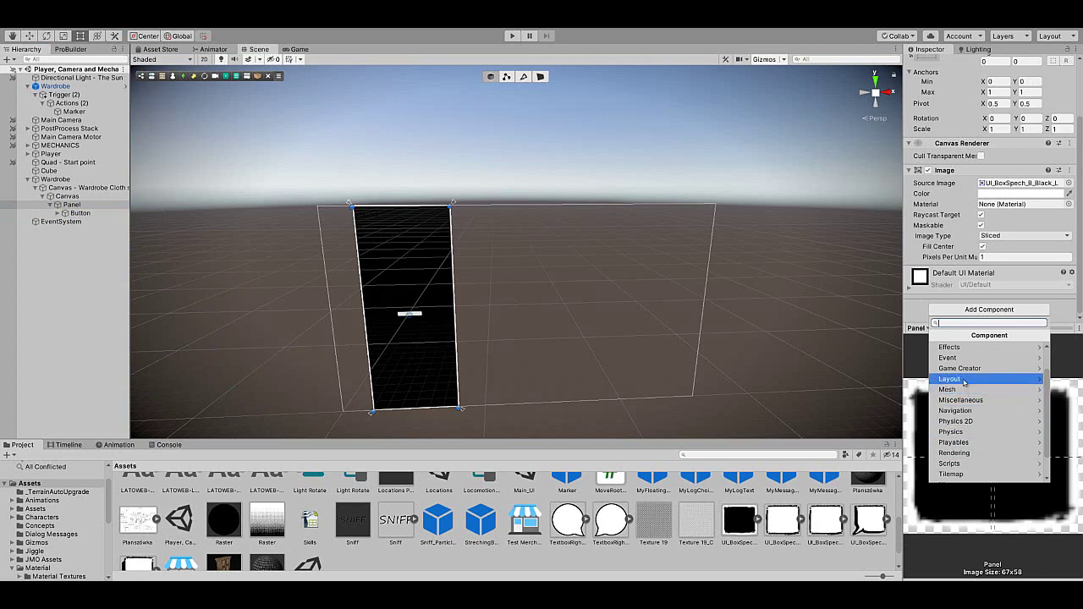
left_click(963, 381)
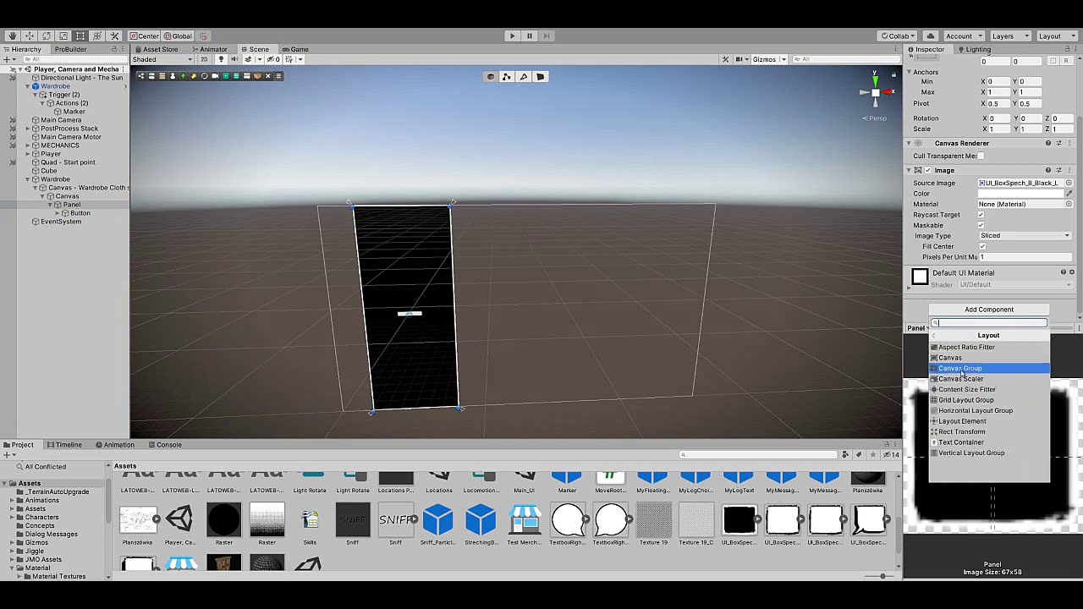
left_click(961, 370)
scroll(997, 292, "down", 2)
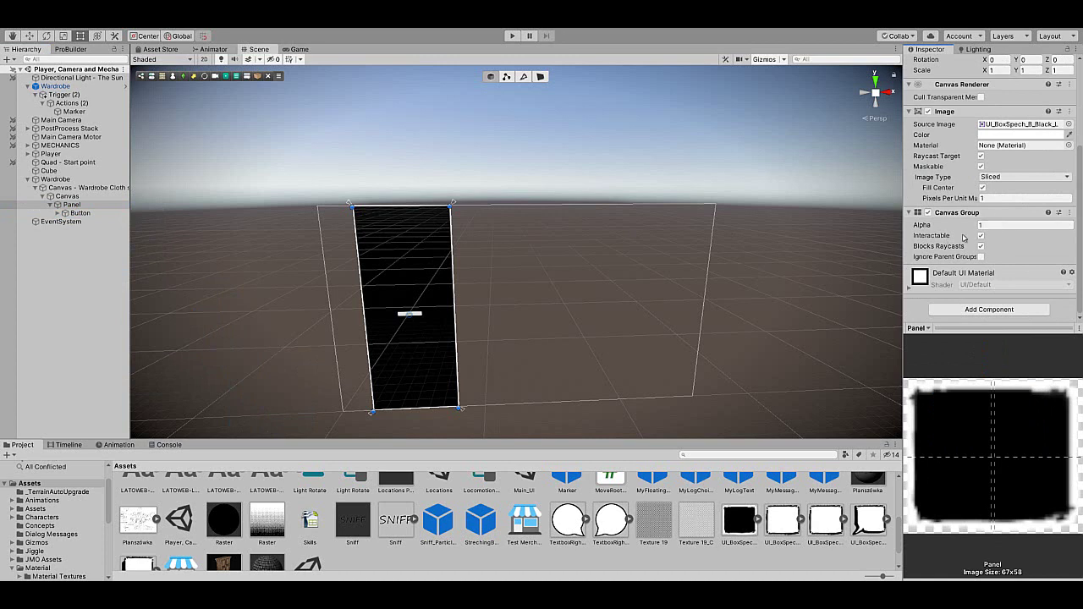
left_click(1069, 213)
left_click(1003, 253)
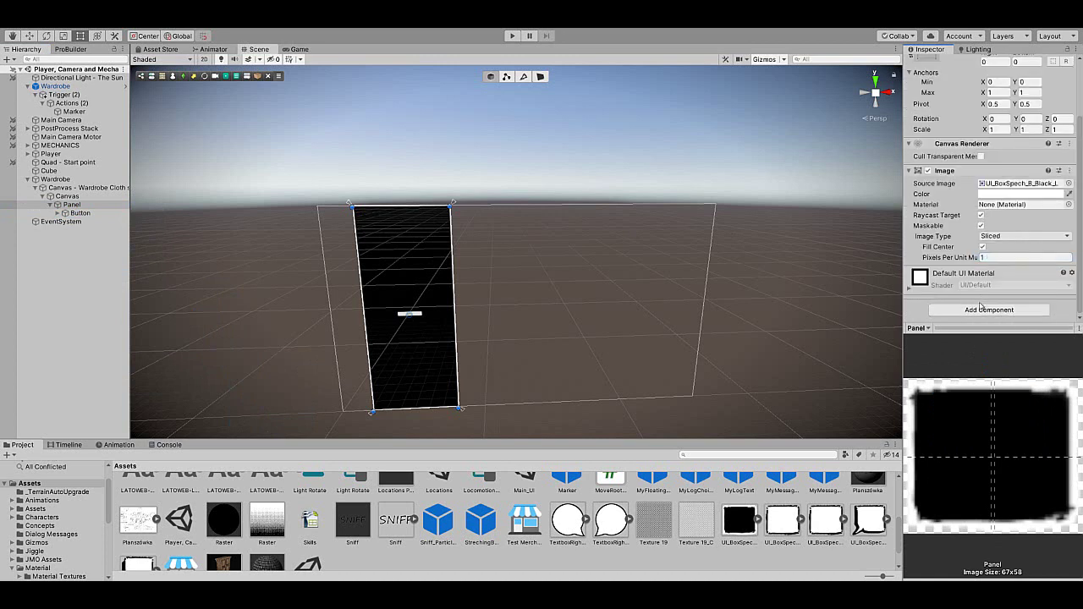
left_click(980, 308)
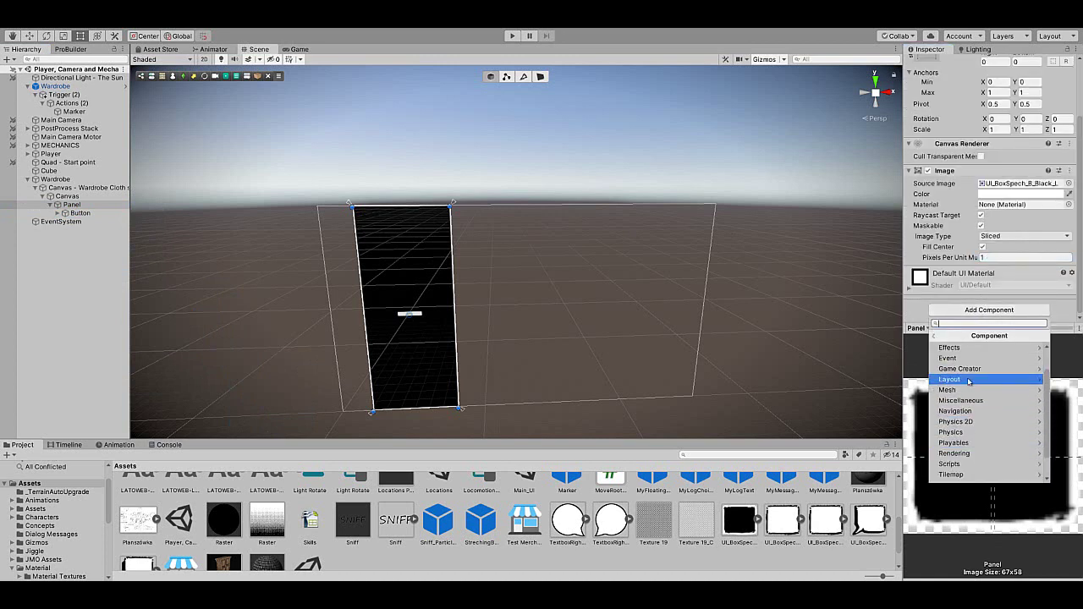
left_click(969, 382)
key("Escape")
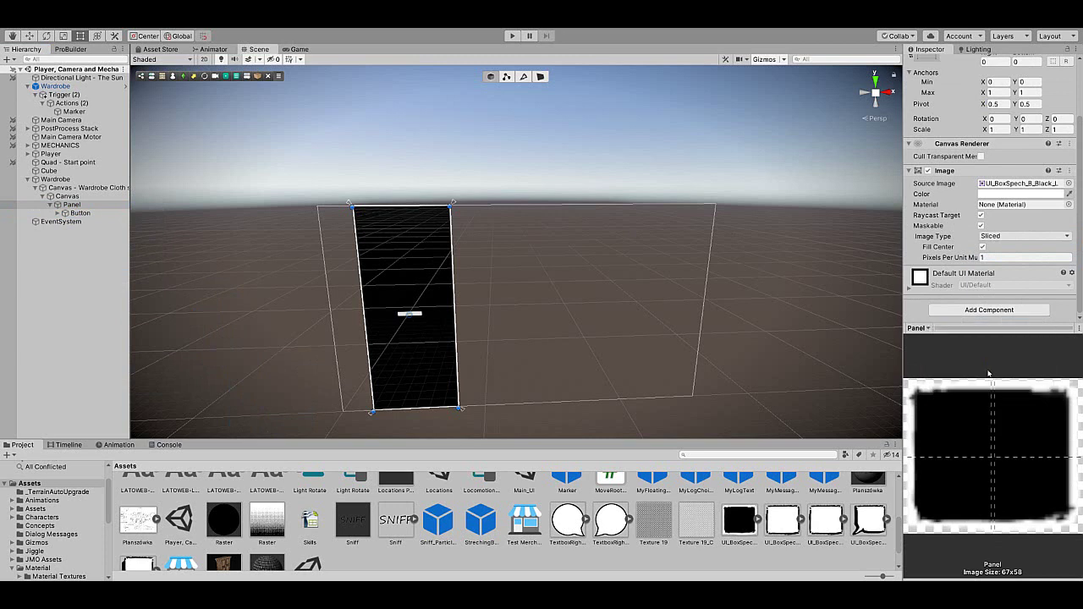
left_click(1070, 273)
Step: Add a Grid Layout Group component to the panel and set its cell width to 550
left_click(979, 311)
left_click(979, 312)
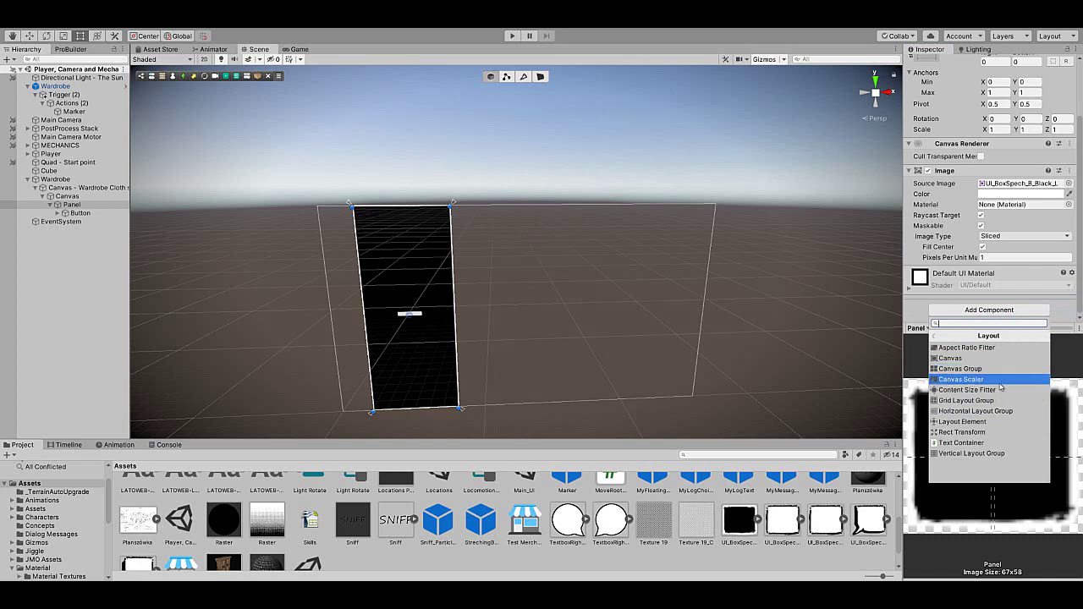
left_click(1002, 401)
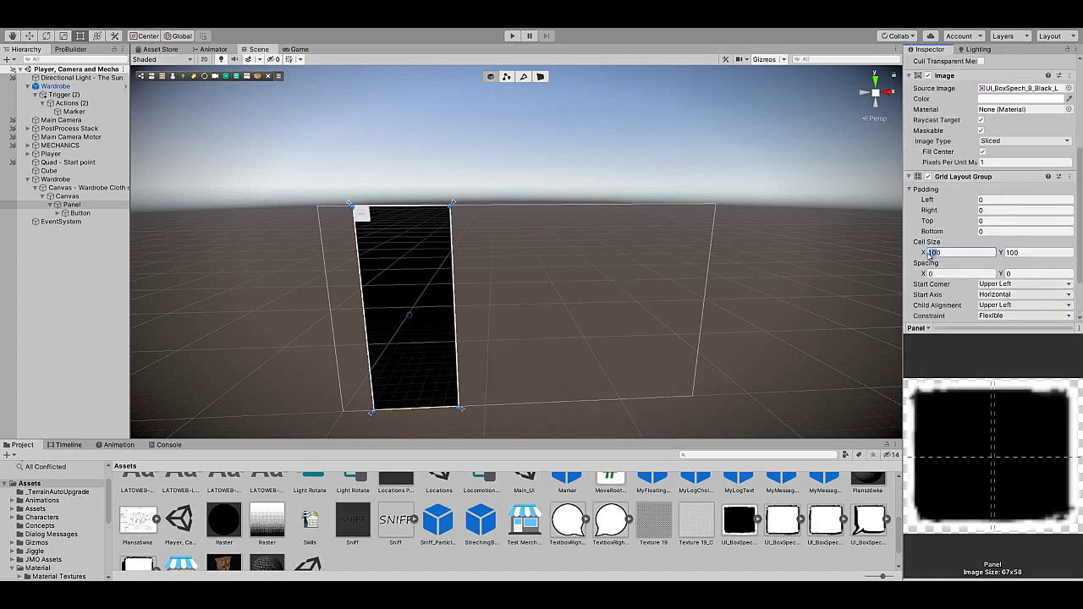
type("550")
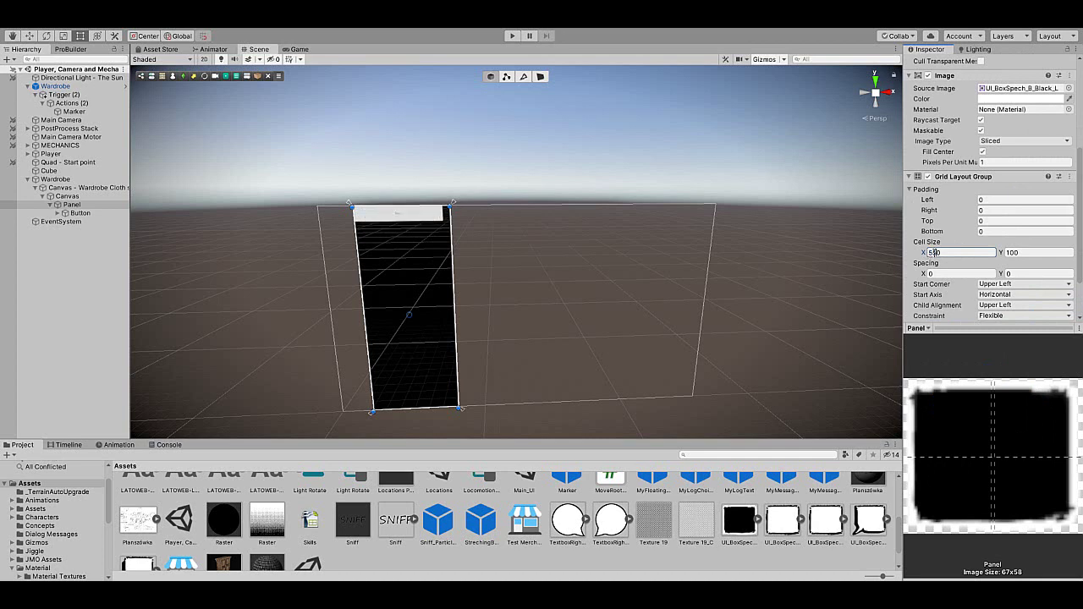
Step: Set the grid layout's left, right, top and bottom padding to 15
left_click(991, 199)
type("15")
left_click(994, 220)
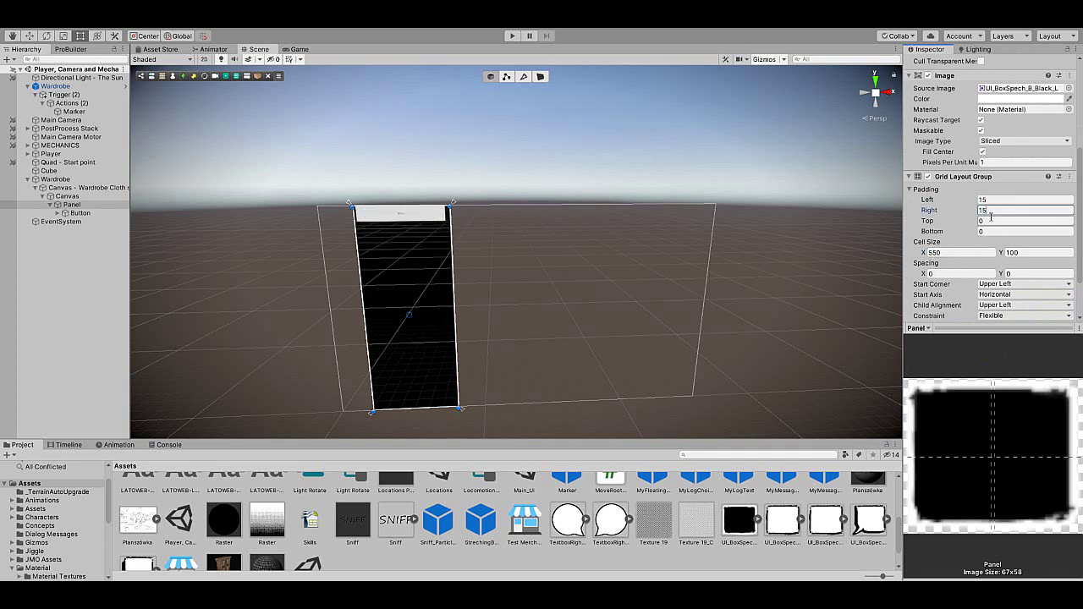
type("15")
left_click(994, 230)
left_click(83, 213)
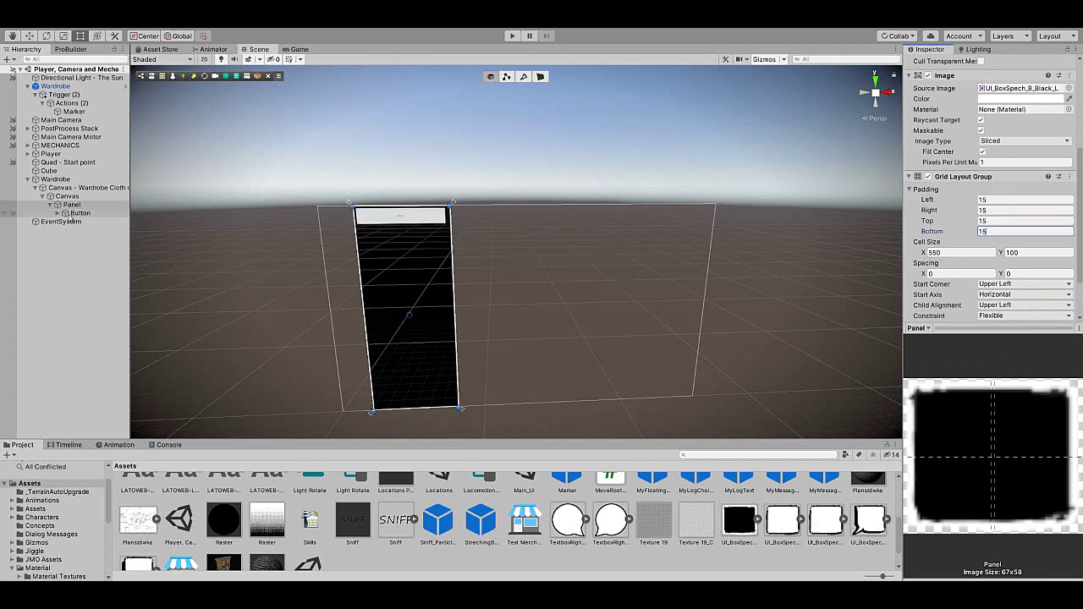
Step: Set the button text to font size 45 with the LATOWEB-BOLD font and check it in the Game view
left_click(56, 212)
left_click(84, 222)
left_click(1024, 142)
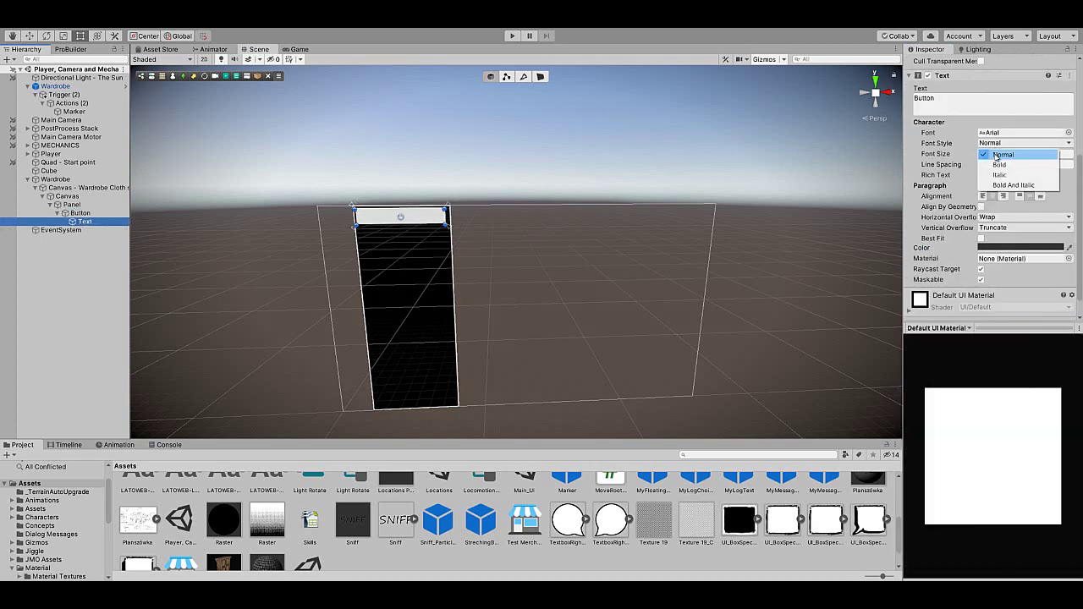
left_click(1011, 154)
left_click(998, 153)
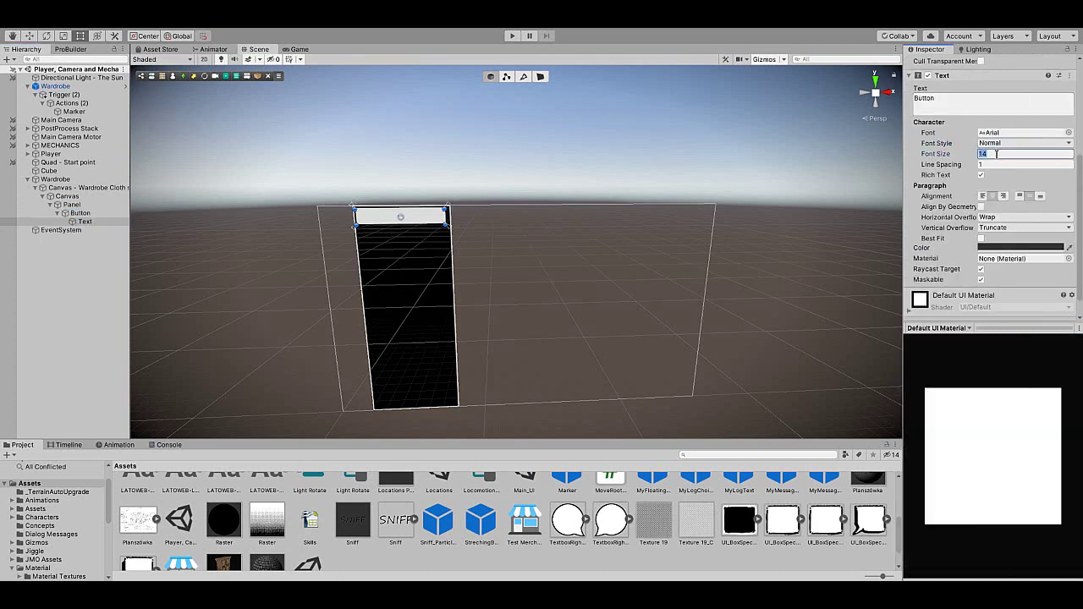
type("45")
left_click(1067, 132)
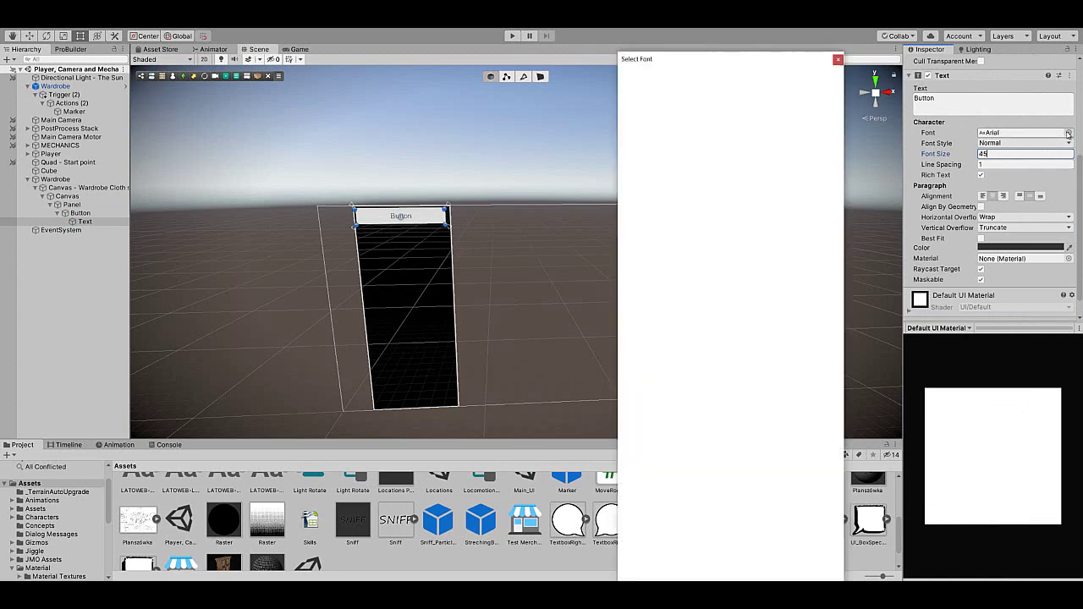
double_click(717, 112)
left_click(300, 49)
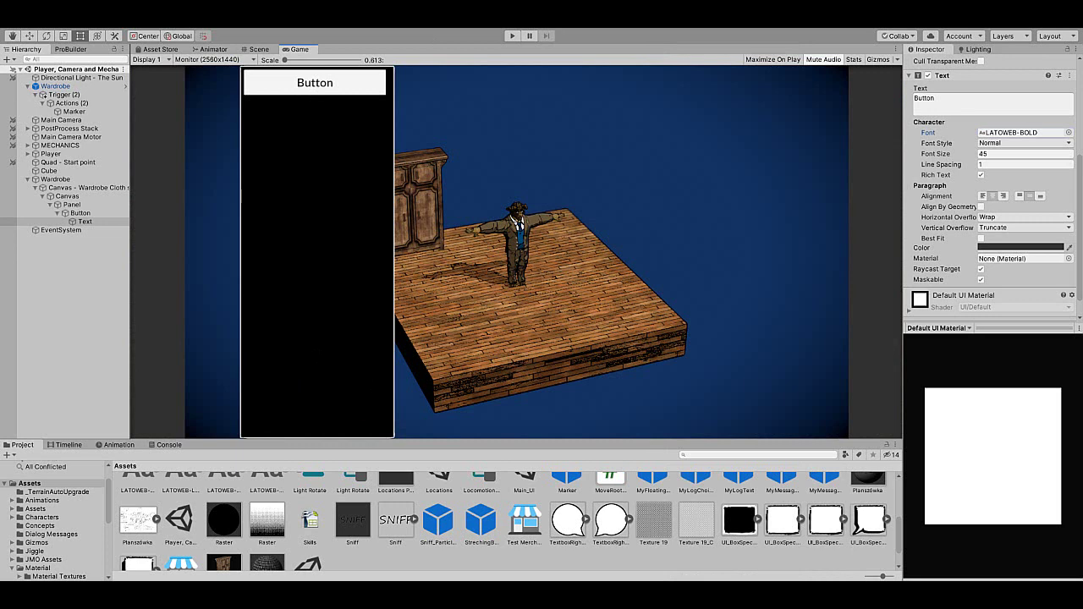
Step: Try duplicating the button six times to preview the panel layout, and undo the duplicates
left_click(80, 213)
key("ctrl+d")
key("ctrl+d")
key("ctrl+d")
key("ctrl+d")
key("ctrl+d")
key("ctrl+d")
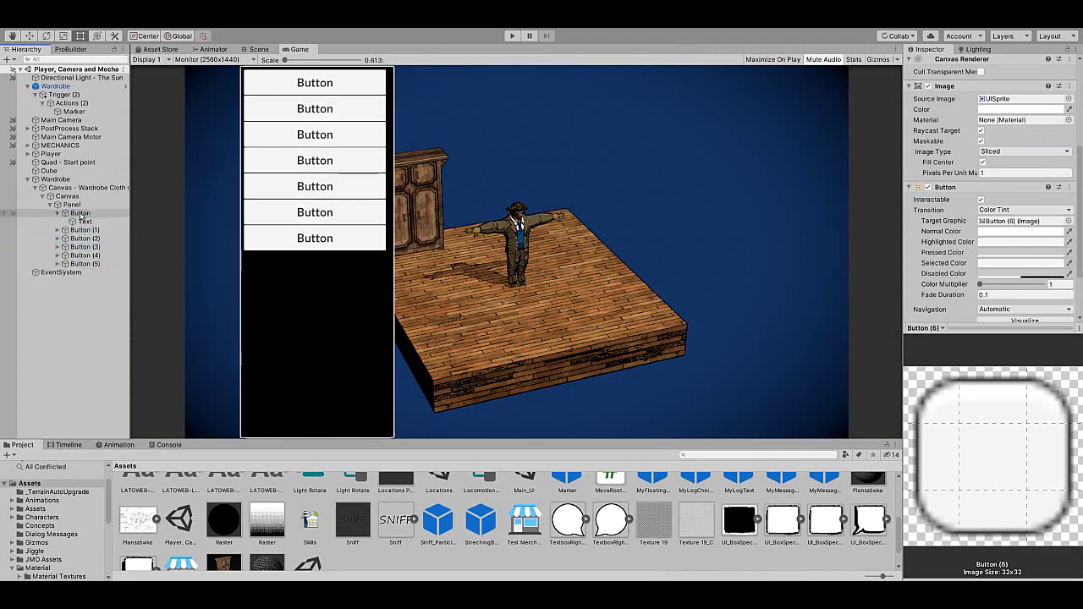
key("ctrl+z")
key("ctrl+z")
key("ctrl+z")
key("ctrl+z")
key("ctrl+z")
key("ctrl+z")
Step: Set the panel's Grid Layout Group spacing to 15 in both X and Y
left_click(72, 205)
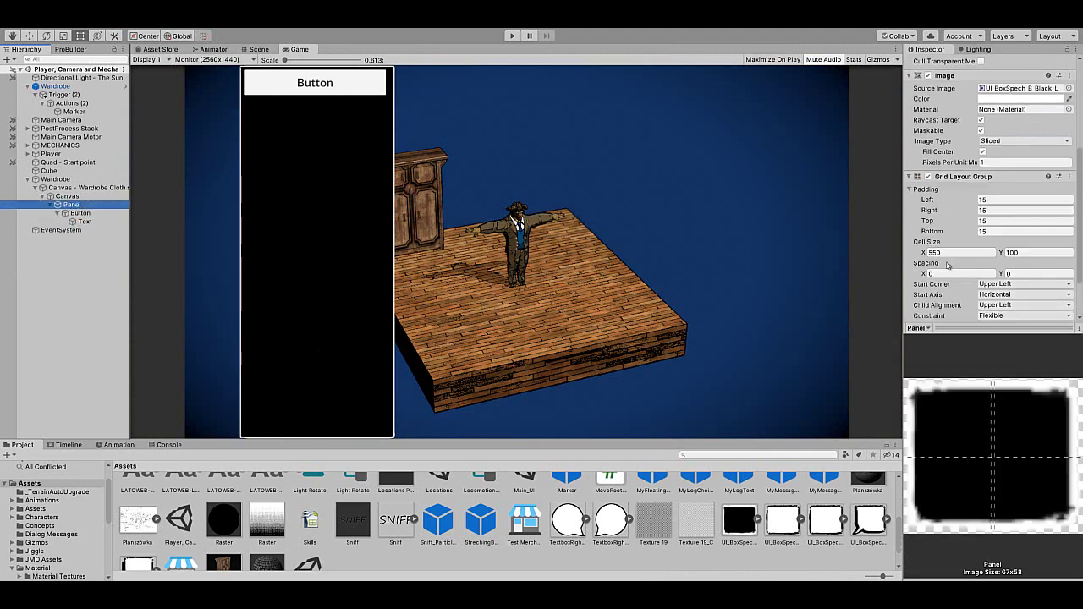
scroll(947, 265, "down", 2)
left_click(956, 215)
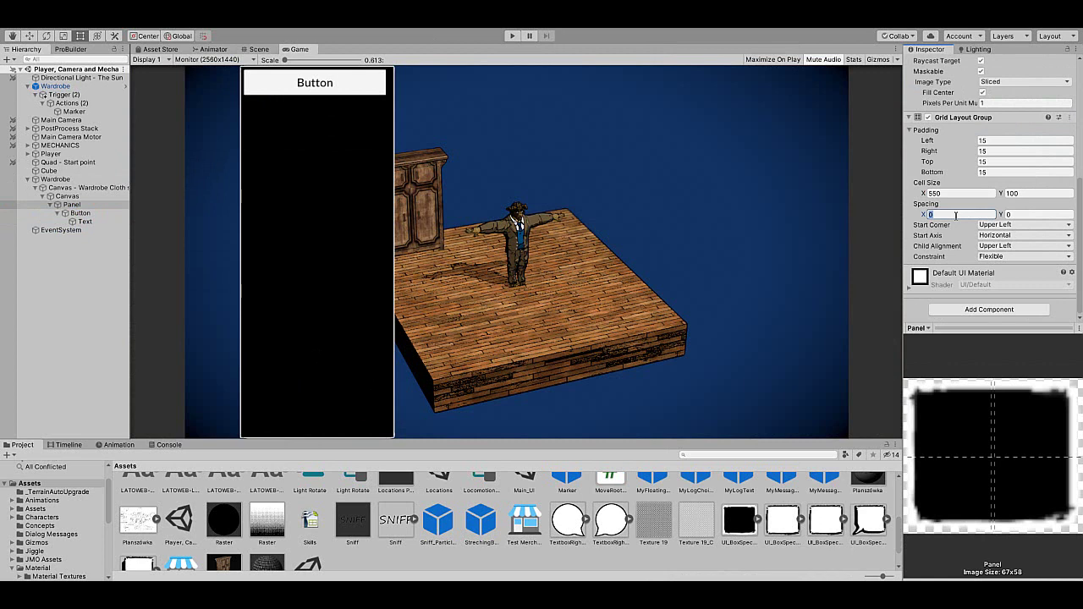
type("15")
left_click(1020, 214)
type("15")
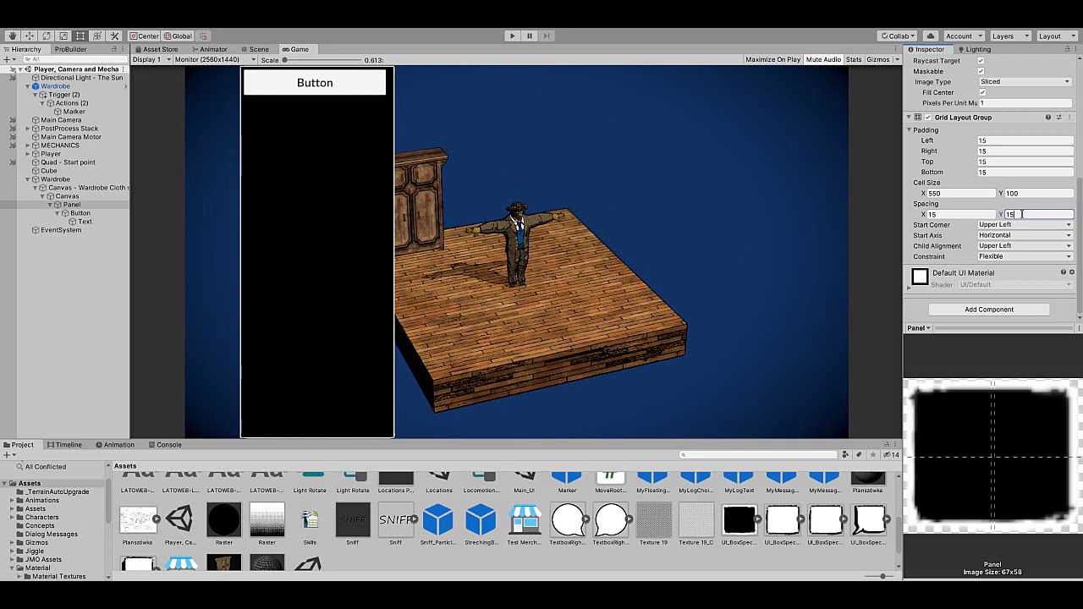
Step: Create a Game Creator Actions object inside the Wardrobe object that holds the canvas and name it Clear cloths
left_click(68, 214)
left_click(57, 213)
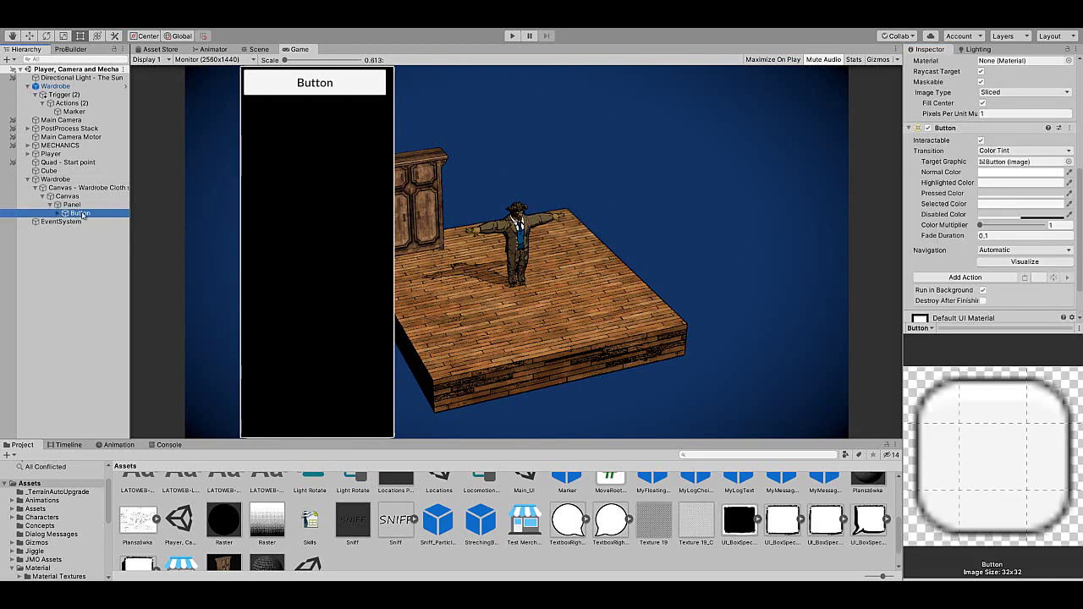
right_click(55, 180)
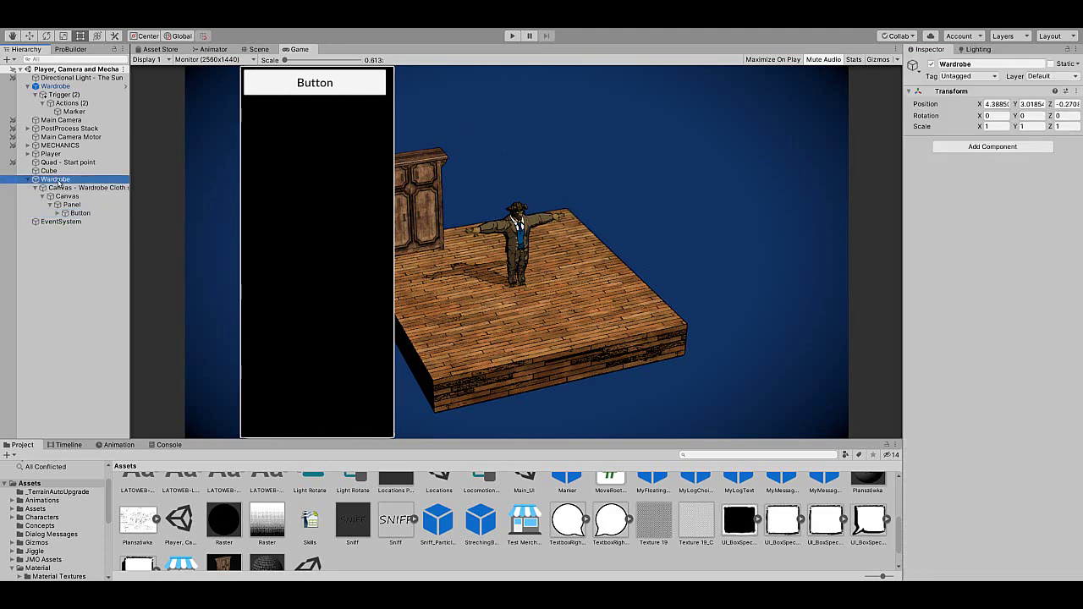
left_click(252, 51)
left_click(259, 50)
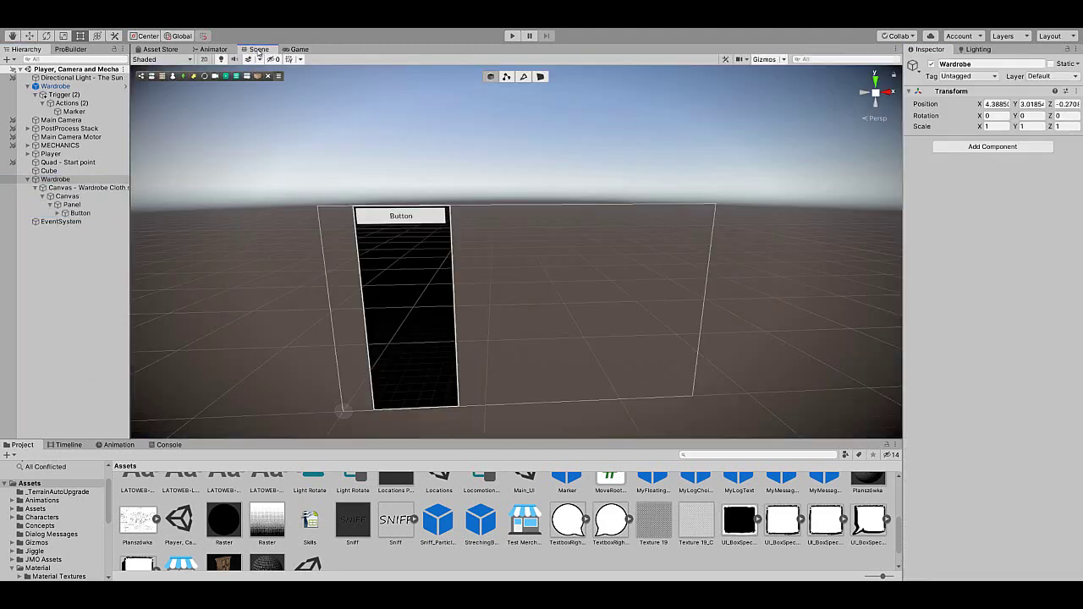
right_click(55, 181)
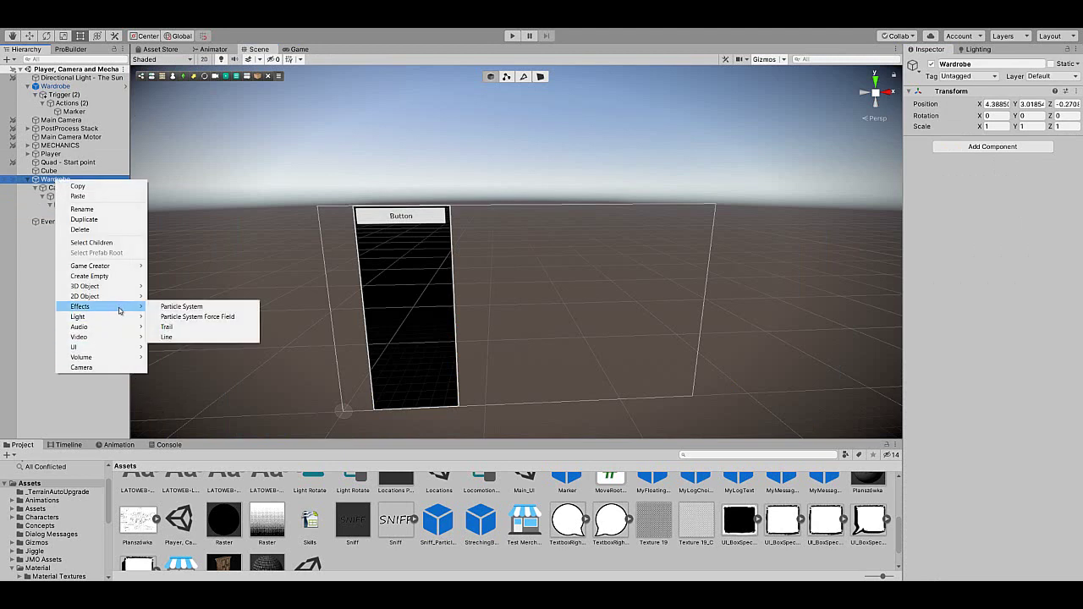
left_click(164, 79)
left_click(164, 78)
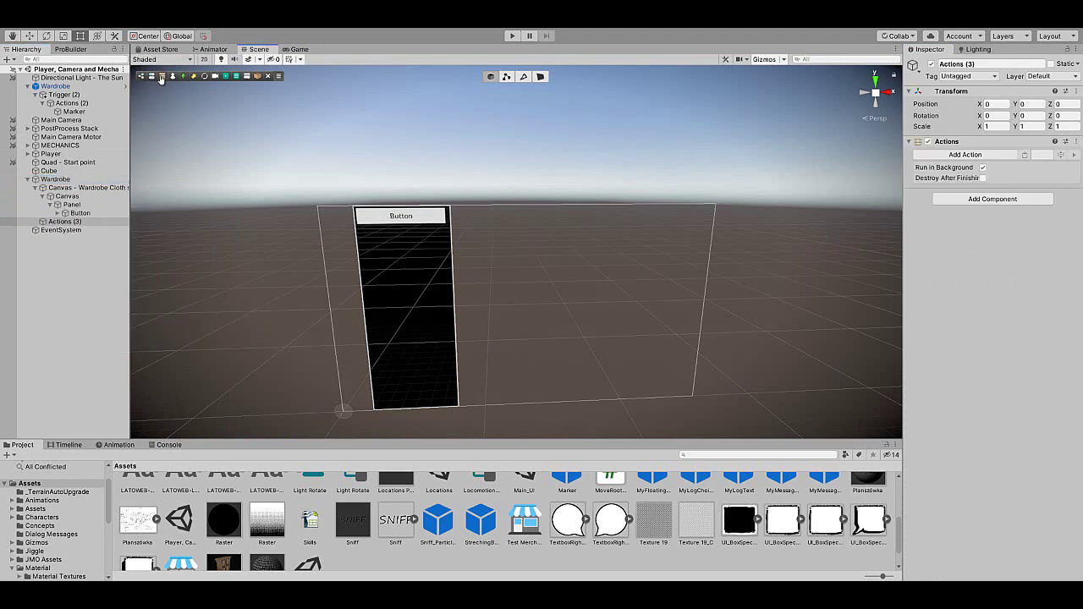
left_click(977, 64)
type("Clea")
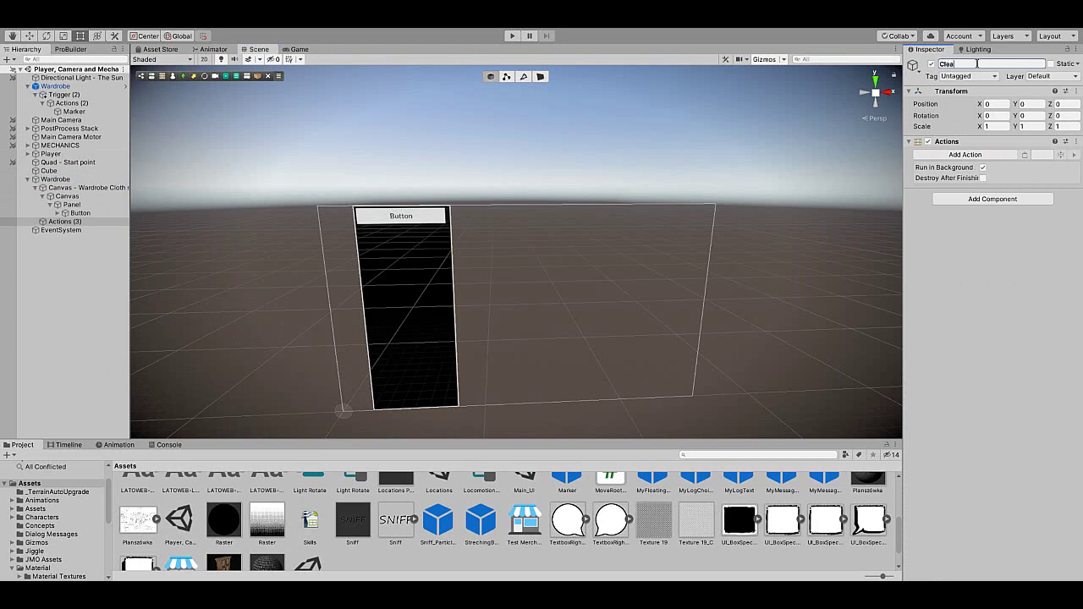
type("r cloths")
key("Return")
Step: Deactivate the wardrobe cloth selection canvas and assign it as the Set active object target in Actions (2)
left_click(76, 188)
left_click(930, 64)
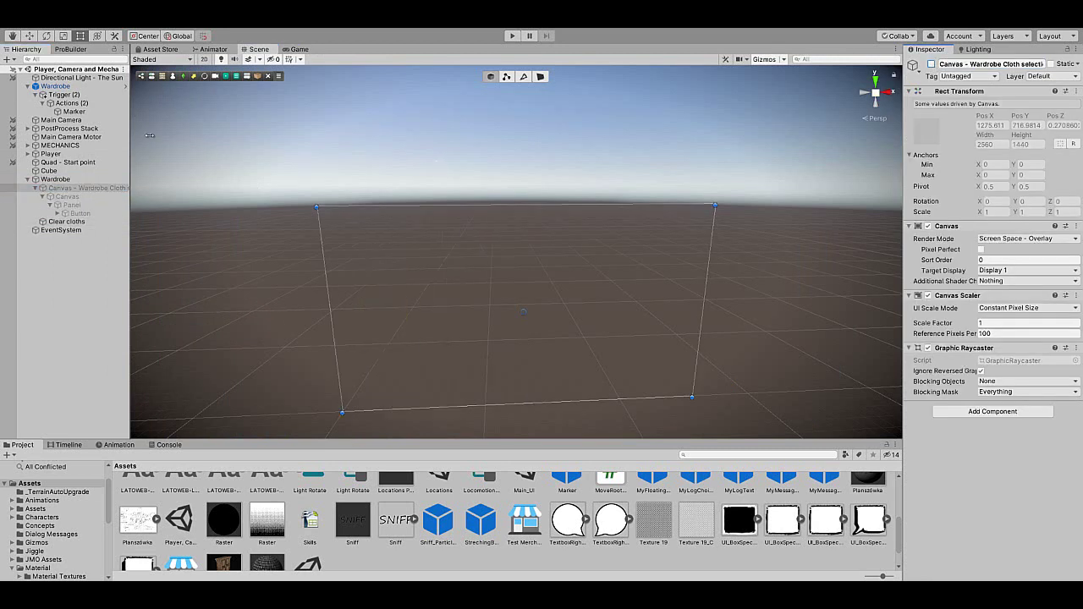
left_click(70, 104)
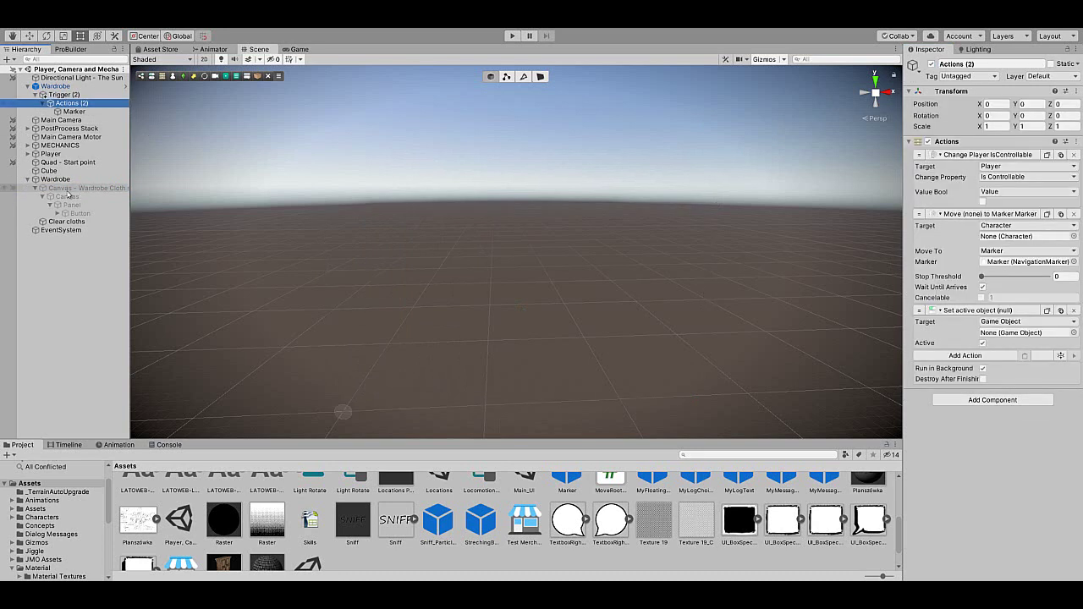
left_click_drag(1018, 323, 1023, 332)
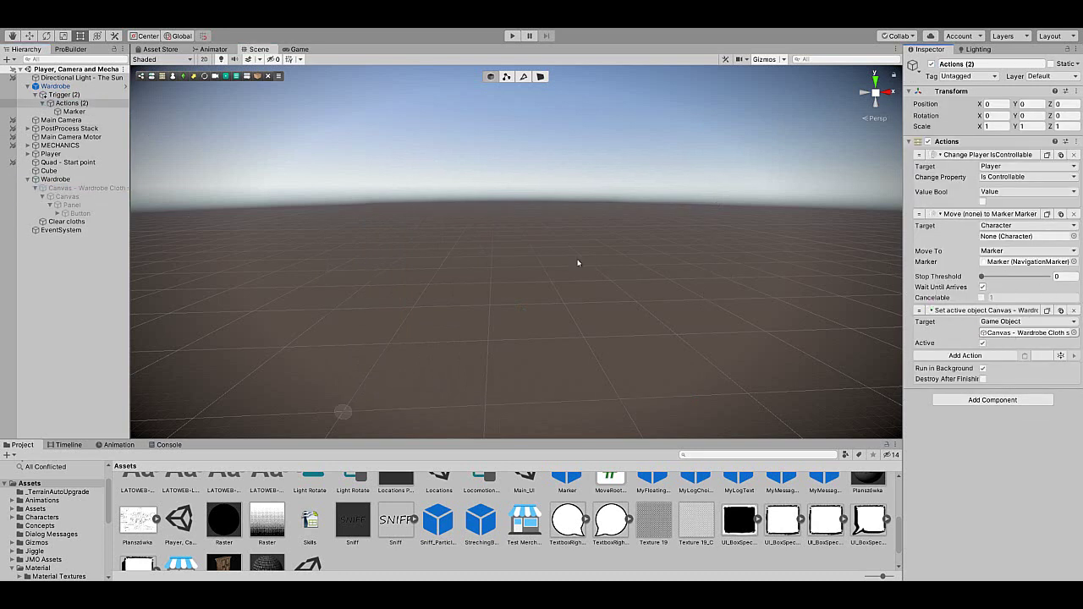
Step: Preview the player's hoodie by deactivating Uniform_Coat and activating Uniform_Hoodie
double_click(51, 153)
left_click_drag(352, 238, 433, 230, "alt")
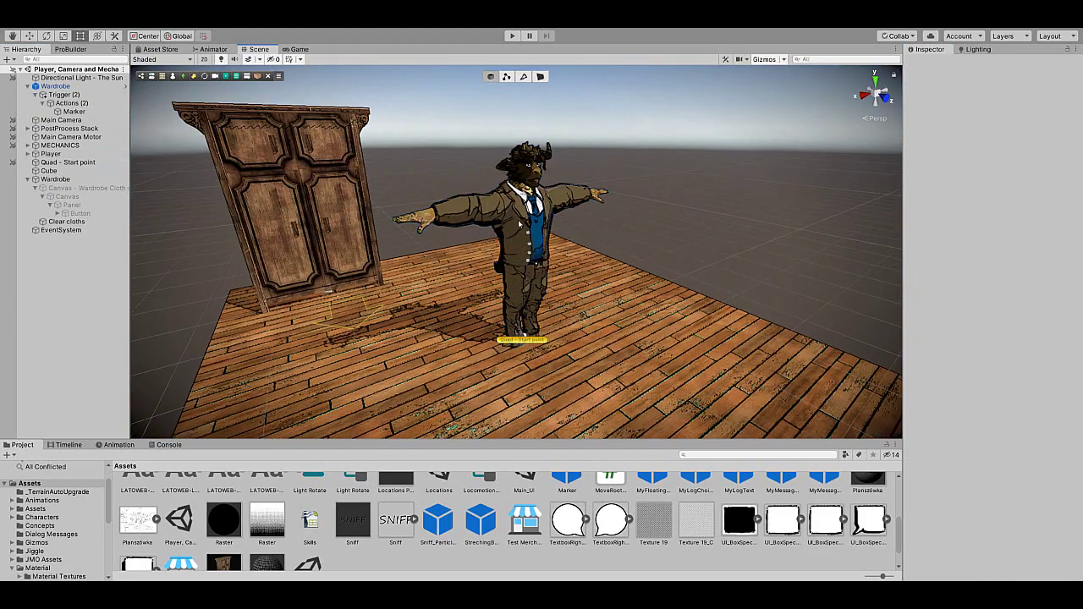
left_click(521, 224)
left_click(930, 64)
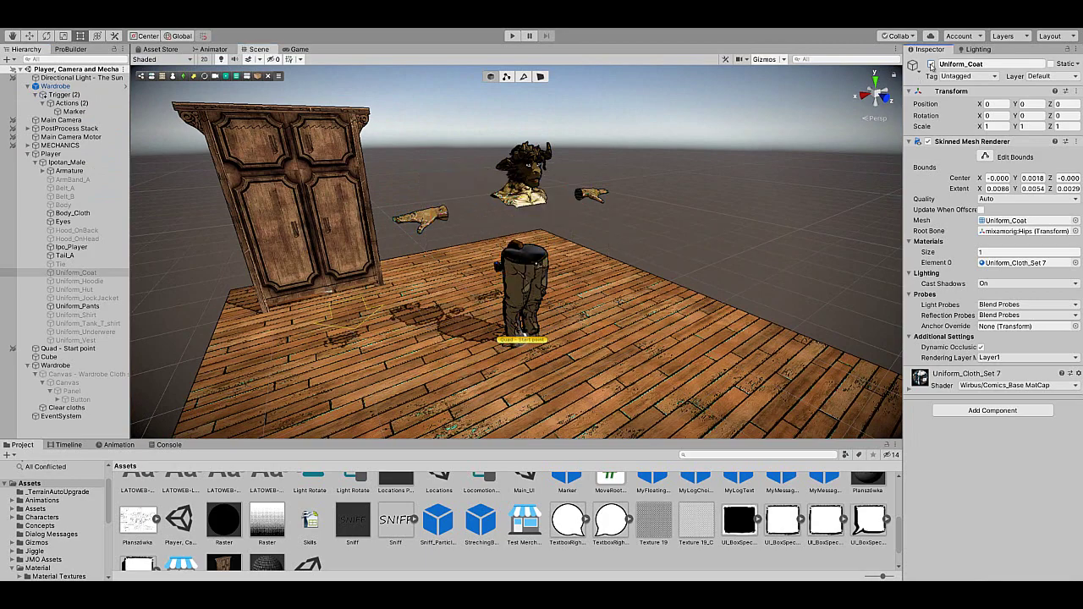
left_click(105, 279)
left_click(931, 64)
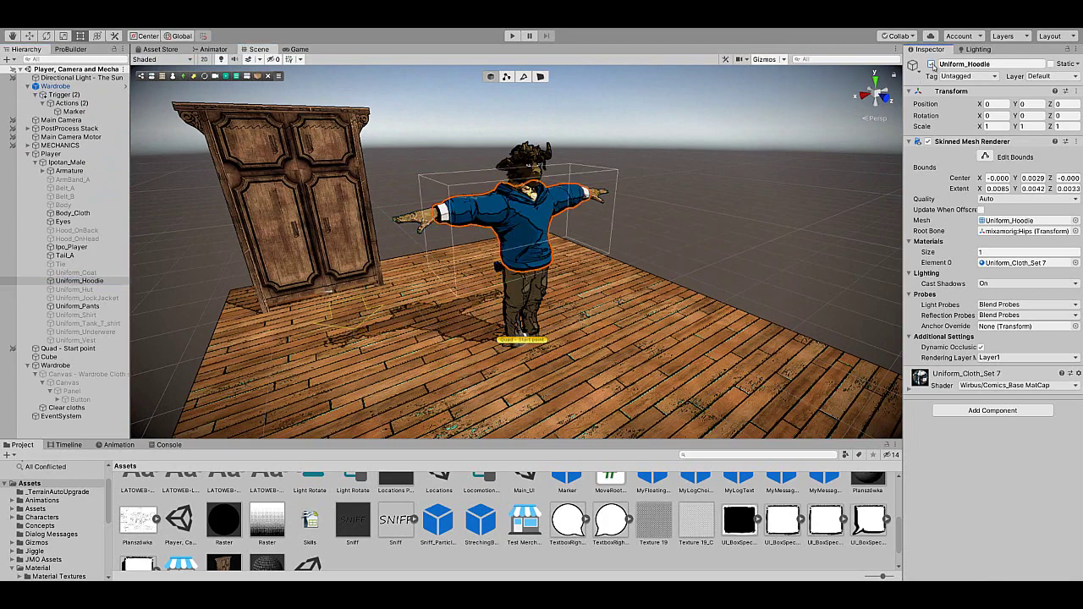
left_click(650, 232)
left_click_drag(651, 232, 711, 222, "alt")
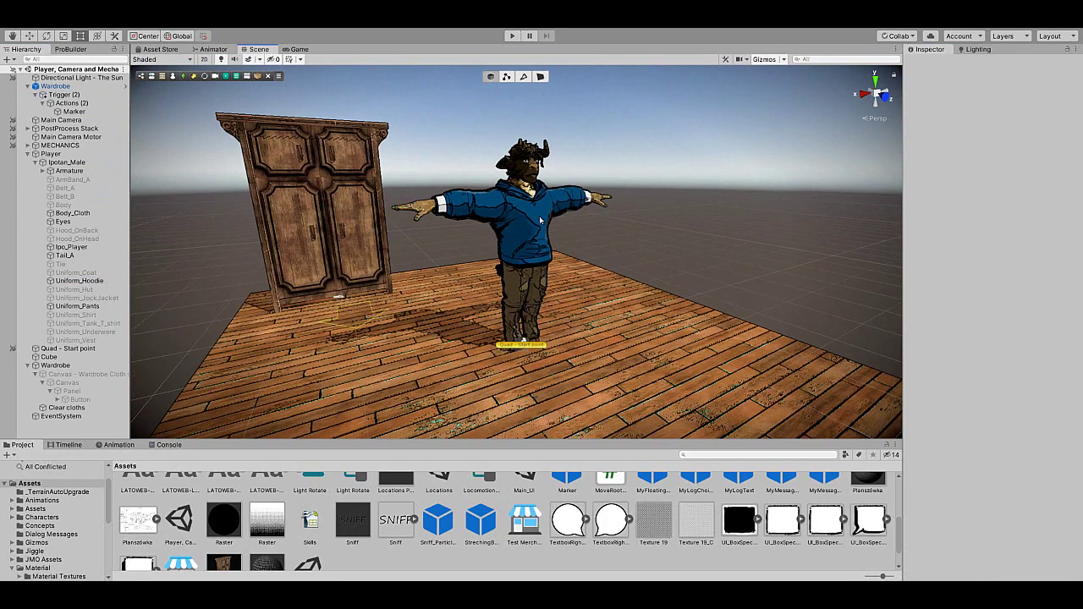
Step: Swap the player's outfit preview from Uniform_Hoodie to Uniform_JockJacket
left_click(538, 222)
left_click(931, 65)
left_click(88, 297)
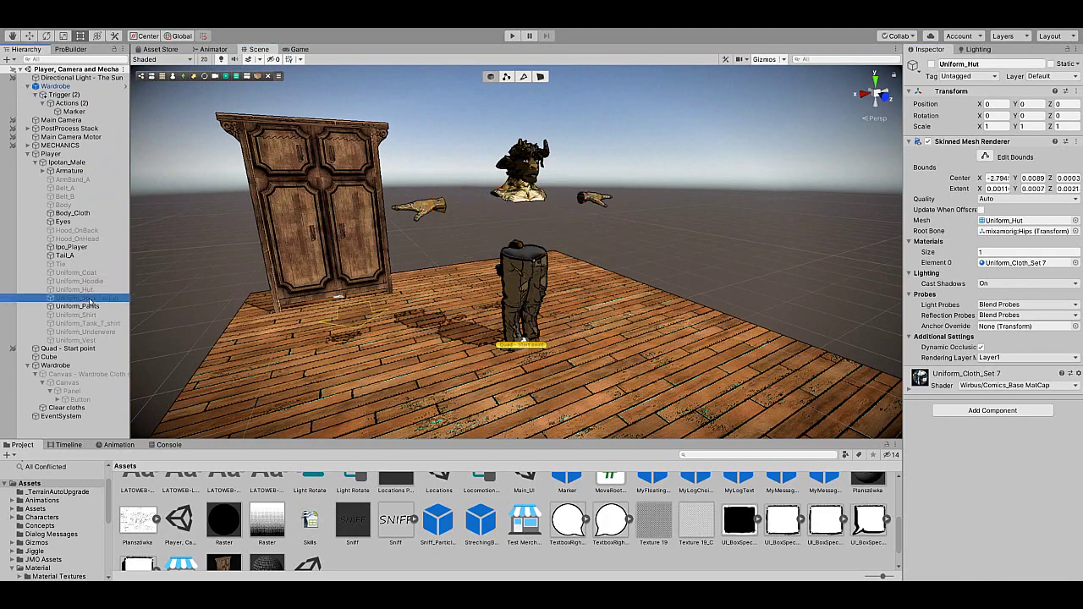
left_click(931, 64)
left_click(768, 257)
left_click_drag(768, 257, 733, 254, "alt")
Step: Swap the player's outfit preview from Uniform_JockJacket to Uniform_Vest
left_click(520, 239)
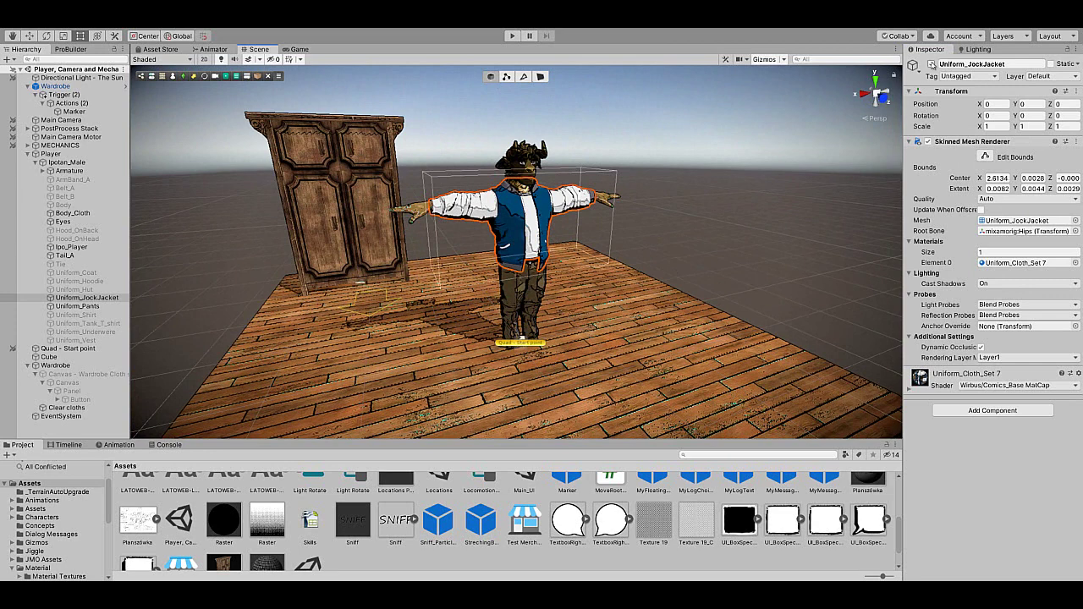
left_click(931, 65)
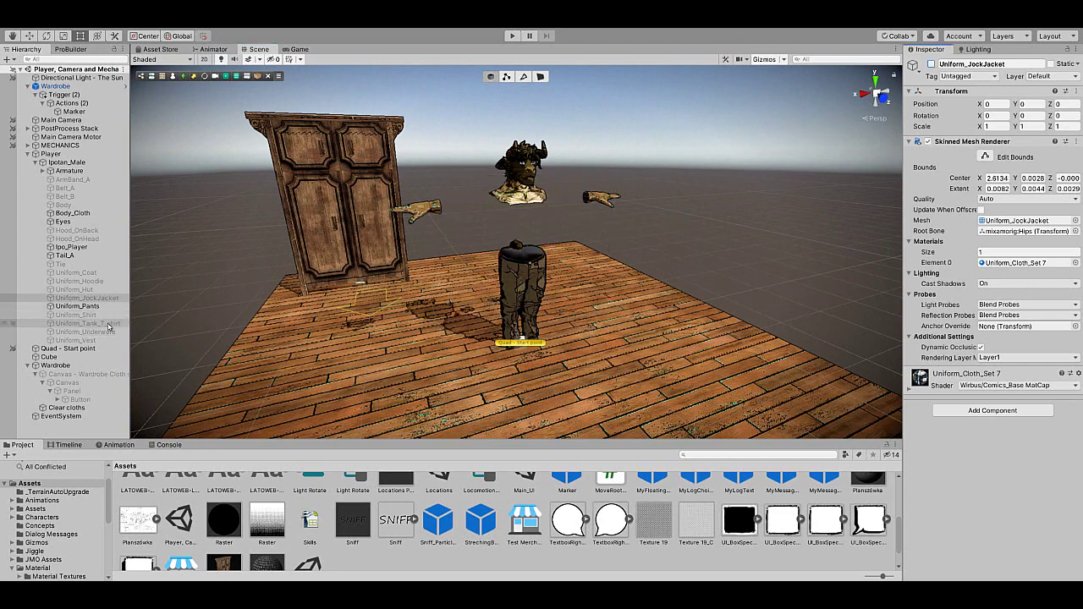
left_click(84, 340)
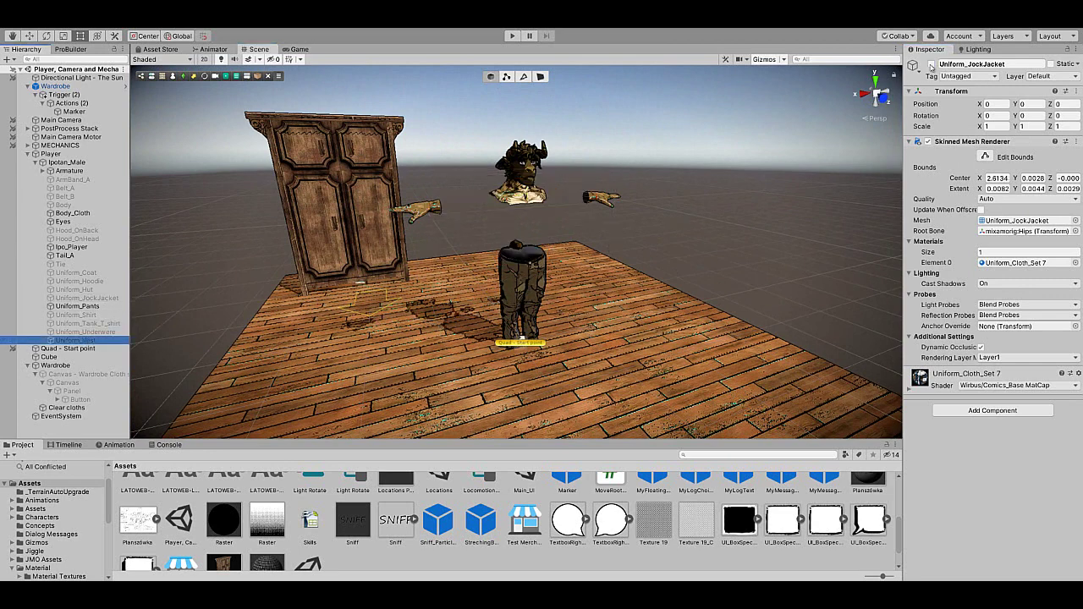
left_click(931, 65)
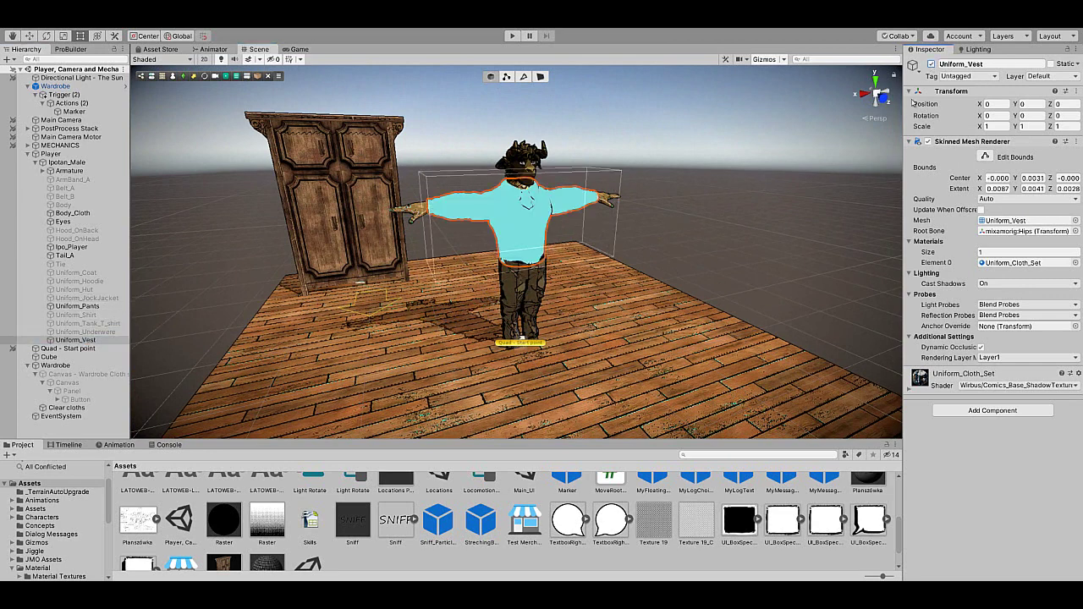
left_click(692, 245)
left_click_drag(715, 247, 692, 256, "alt")
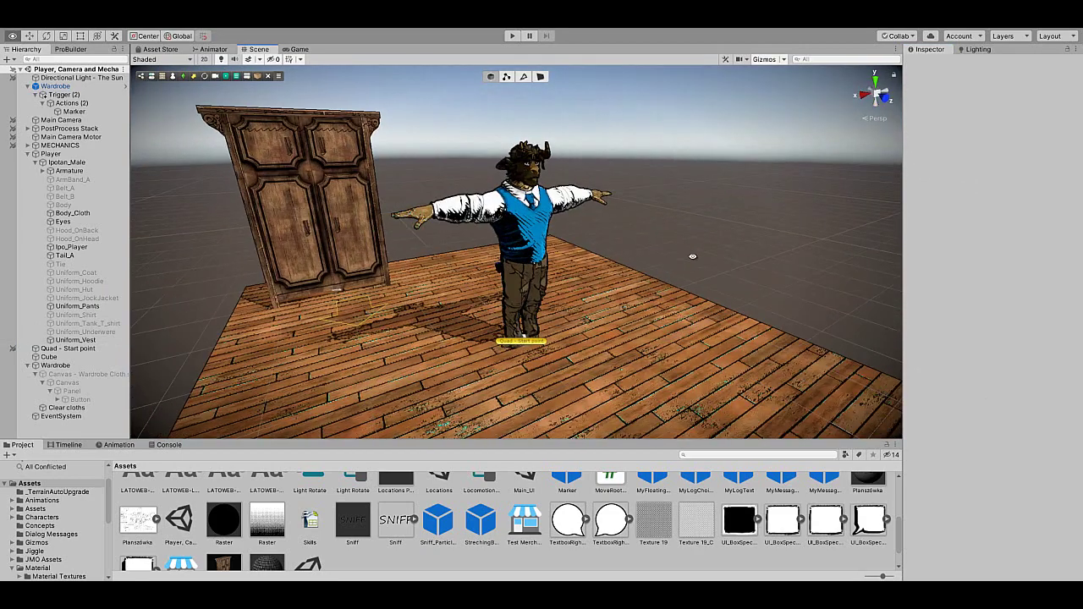
Step: Restore the player's original outfit by deactivating Uniform_Vest and activating Uniform_Coat
left_click(526, 233)
left_click(932, 64)
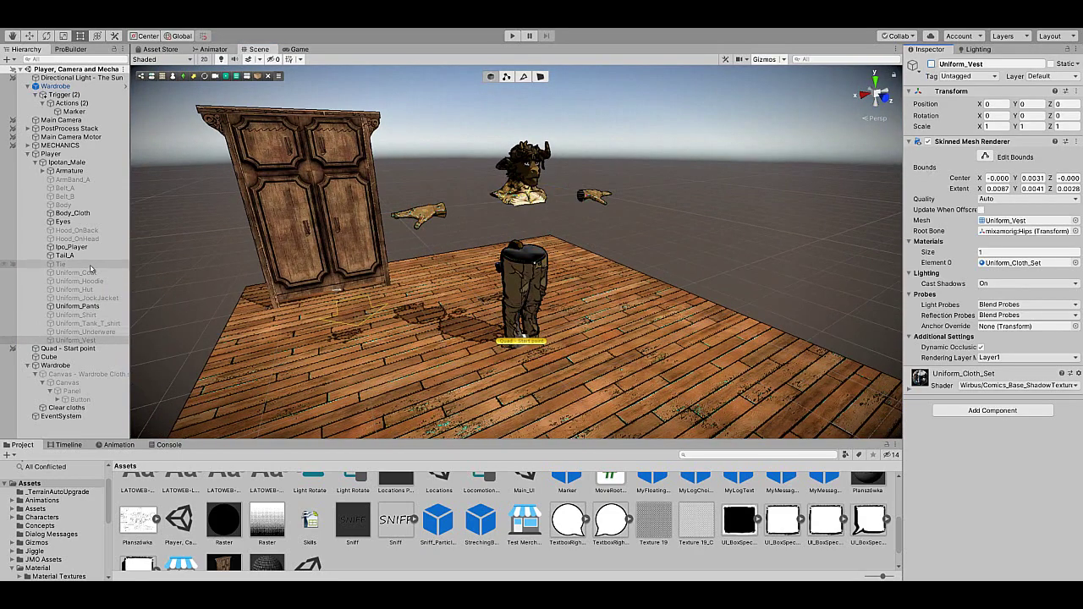
left_click(76, 272)
left_click(931, 64)
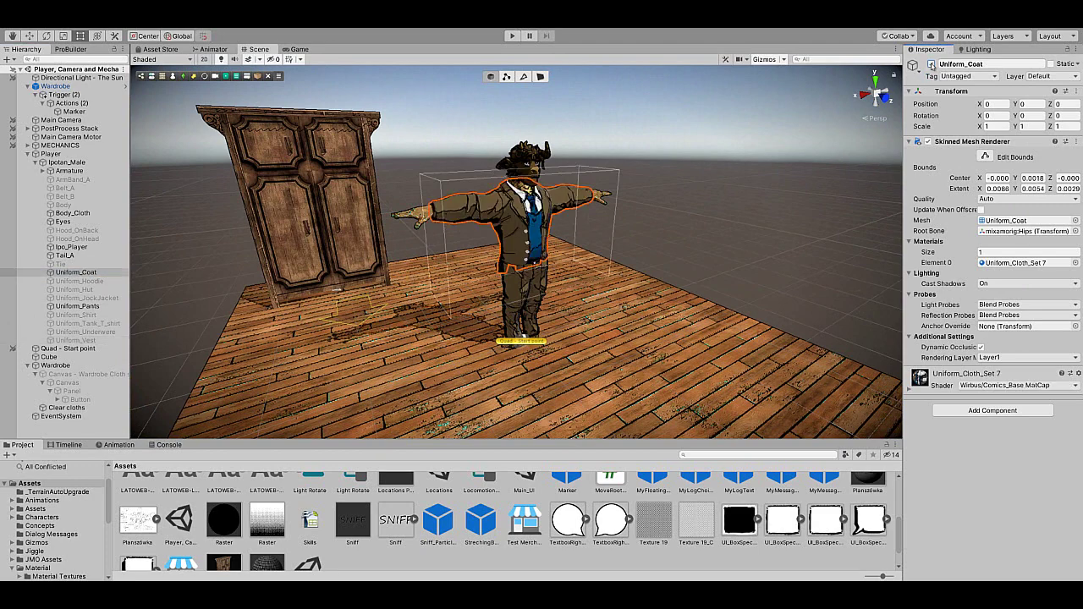
left_click(659, 261)
left_click_drag(659, 261, 225, 179, "alt")
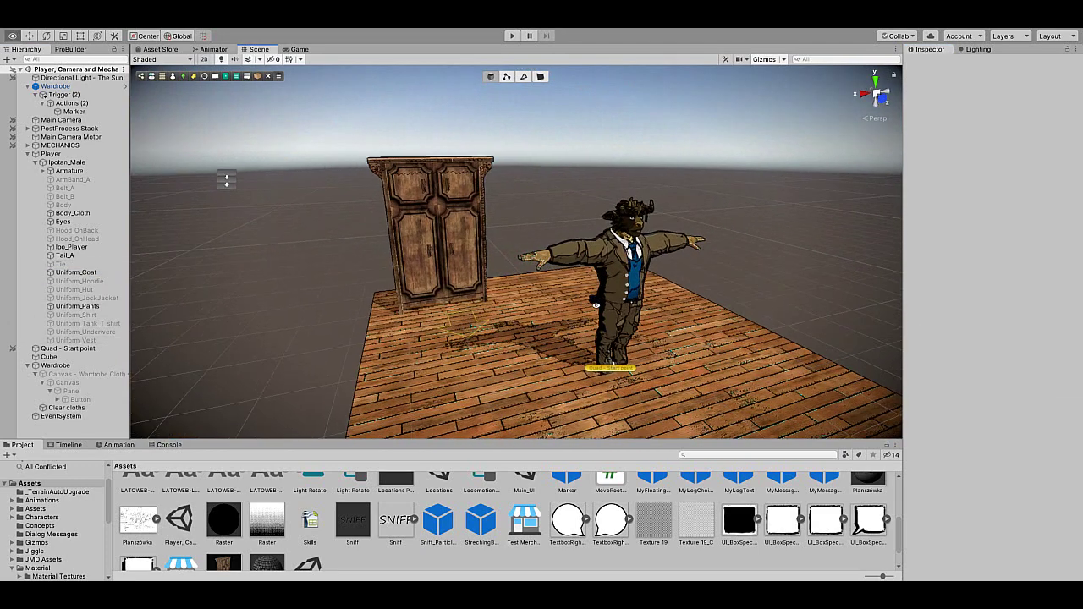
Step: Rename the panel's button as Button - Coat
left_click(111, 395)
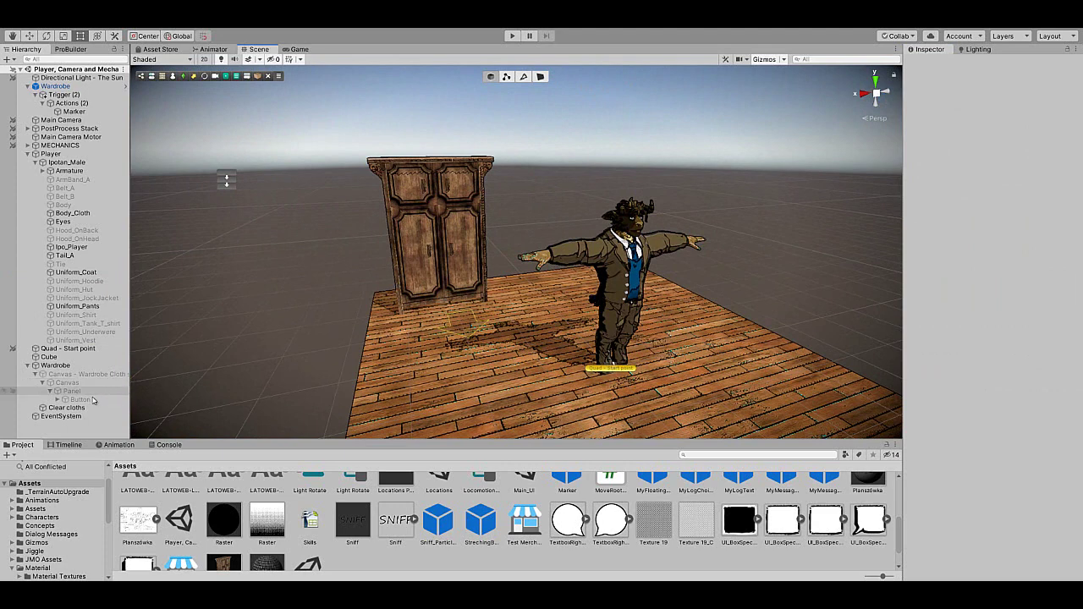
left_click(988, 63)
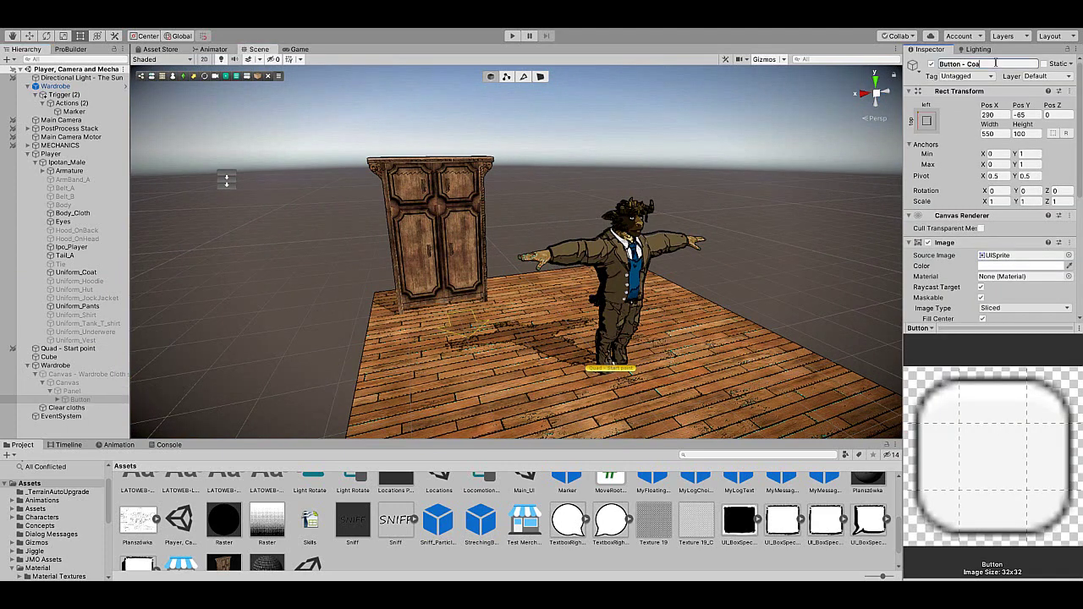
type("- Coat")
key("Return")
Step: Add a Set Active object action to Button - Coat with Uniform_Coat as its target game object
scroll(955, 205, "down", 5)
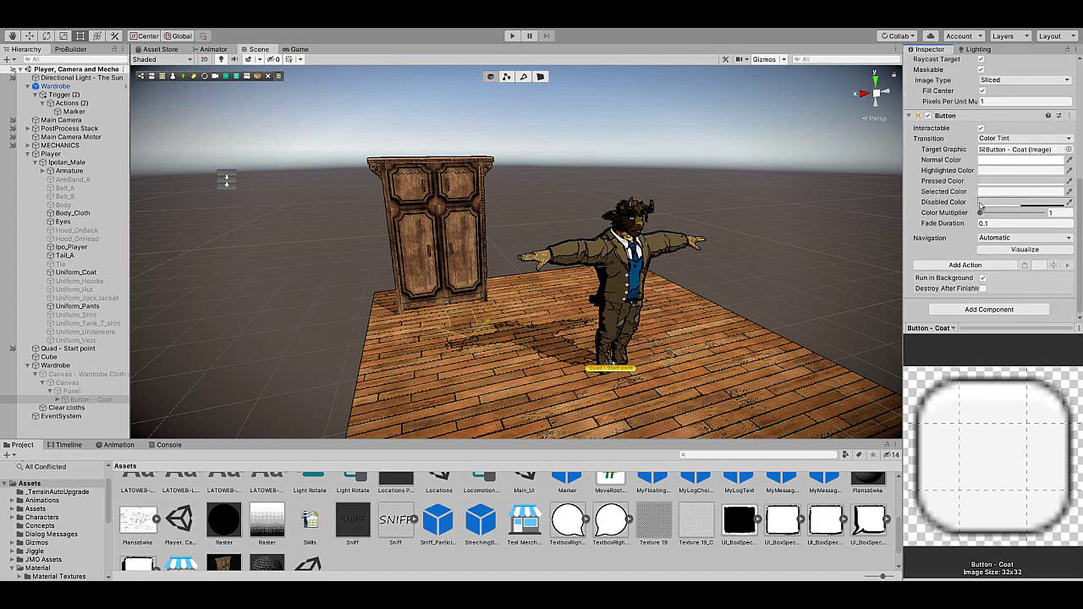
left_click(966, 265)
scroll(956, 241, "down", 4)
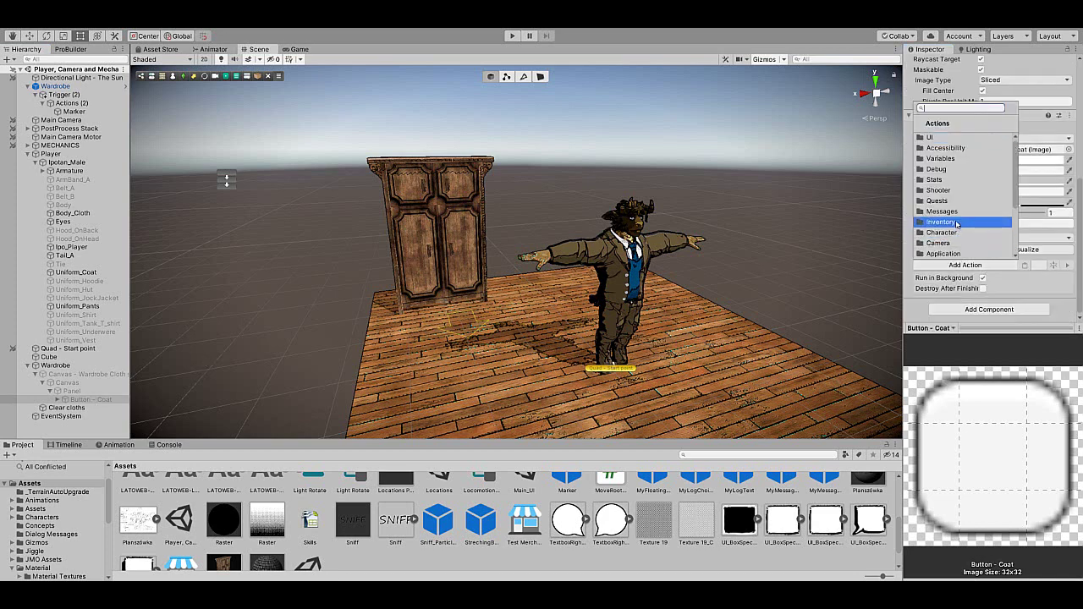
left_click(947, 253)
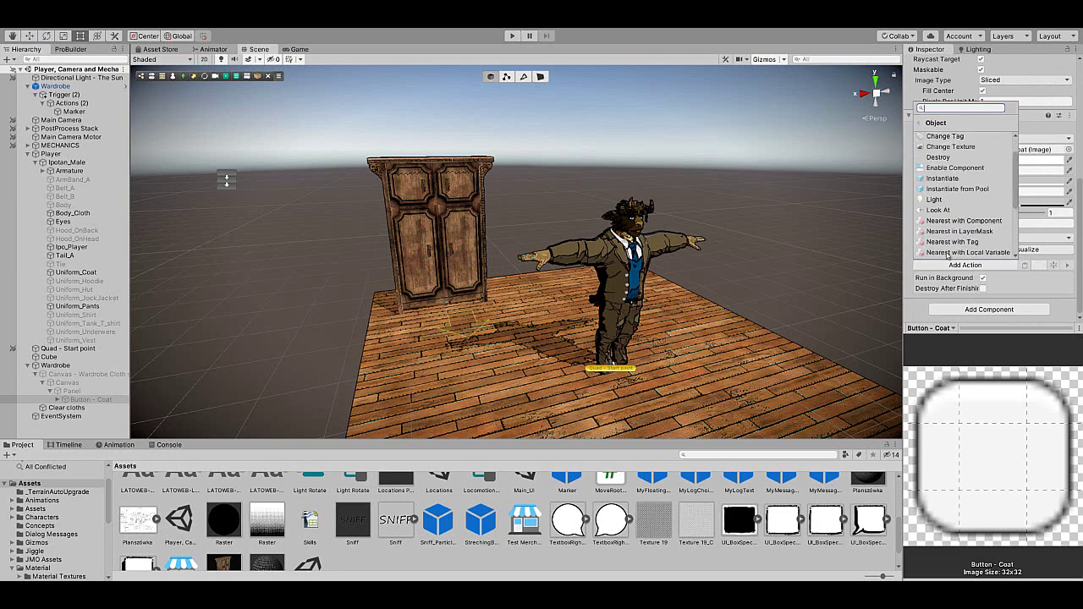
scroll(948, 254, "down", 3)
left_click(971, 236)
scroll(973, 239, "down", 1)
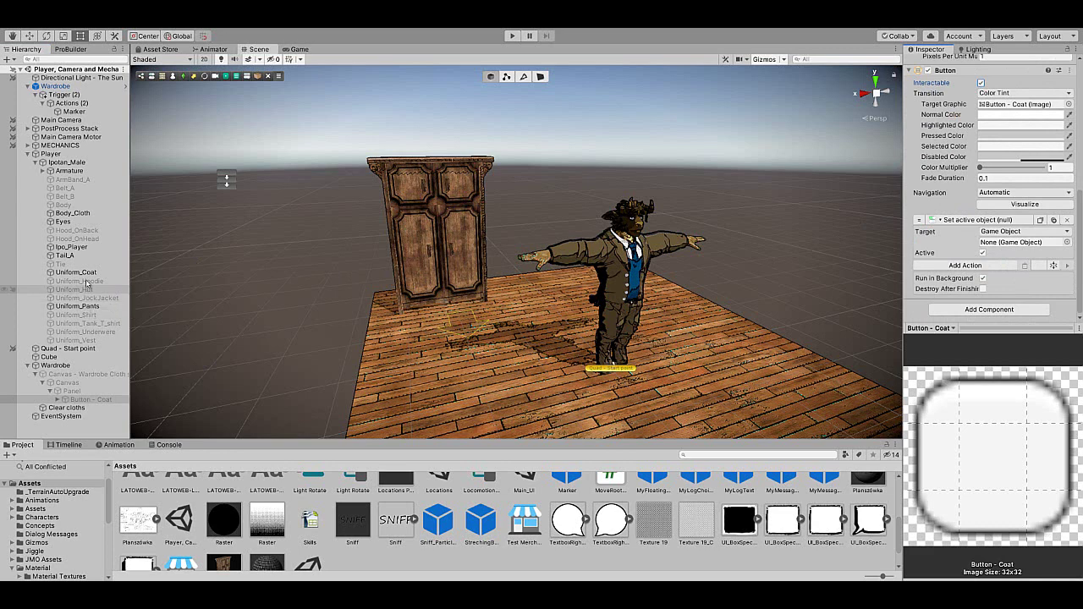
left_click_drag(77, 273, 996, 246)
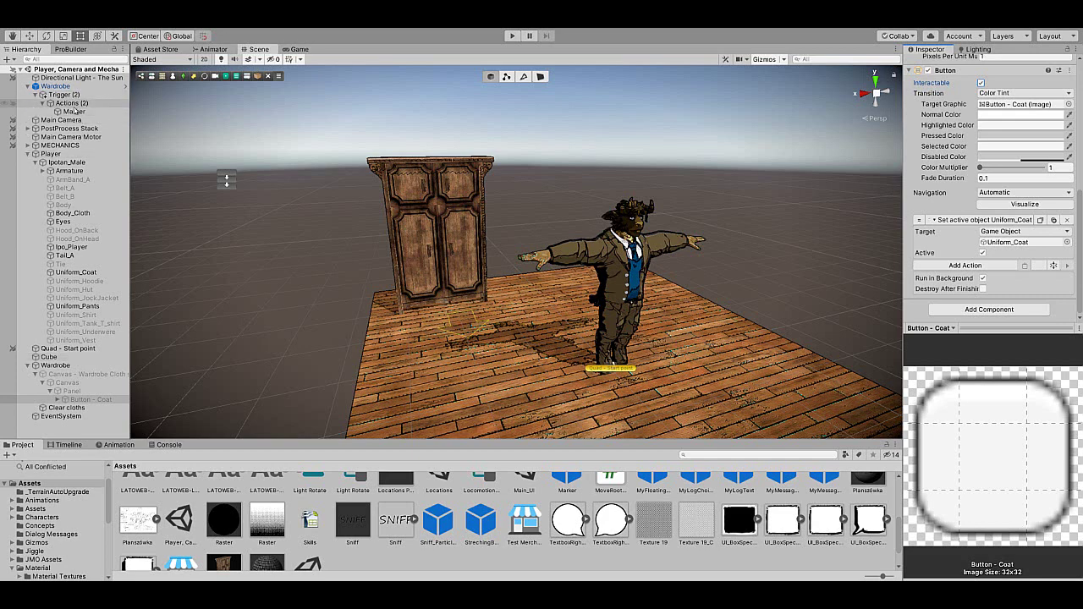
Step: Duplicate Button - Coat and set the original coat button's label text to COAT
left_click(75, 399)
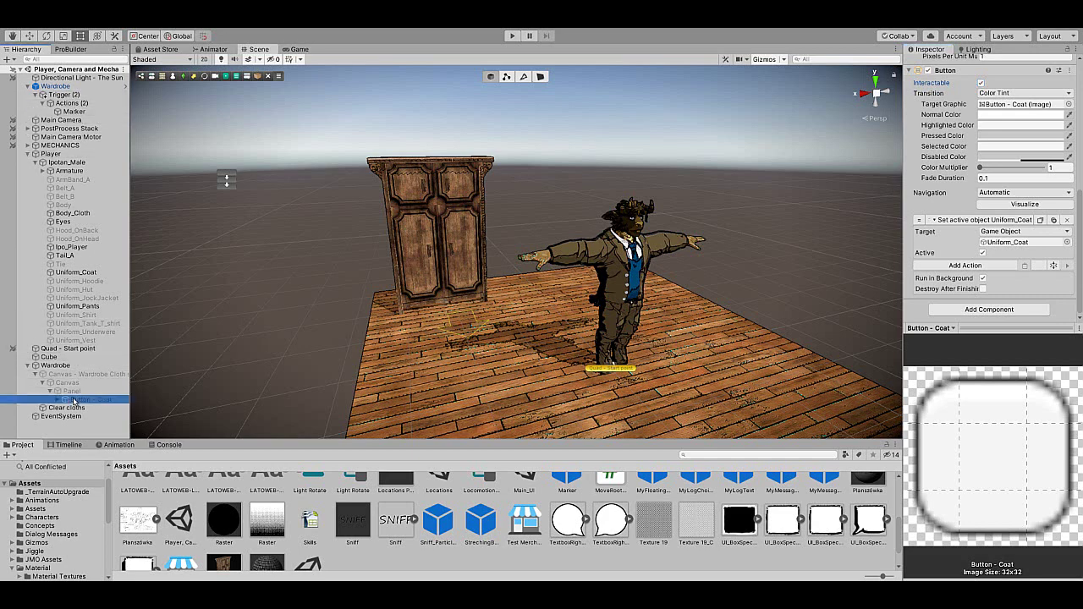
key("ctrl+d")
key("Right")
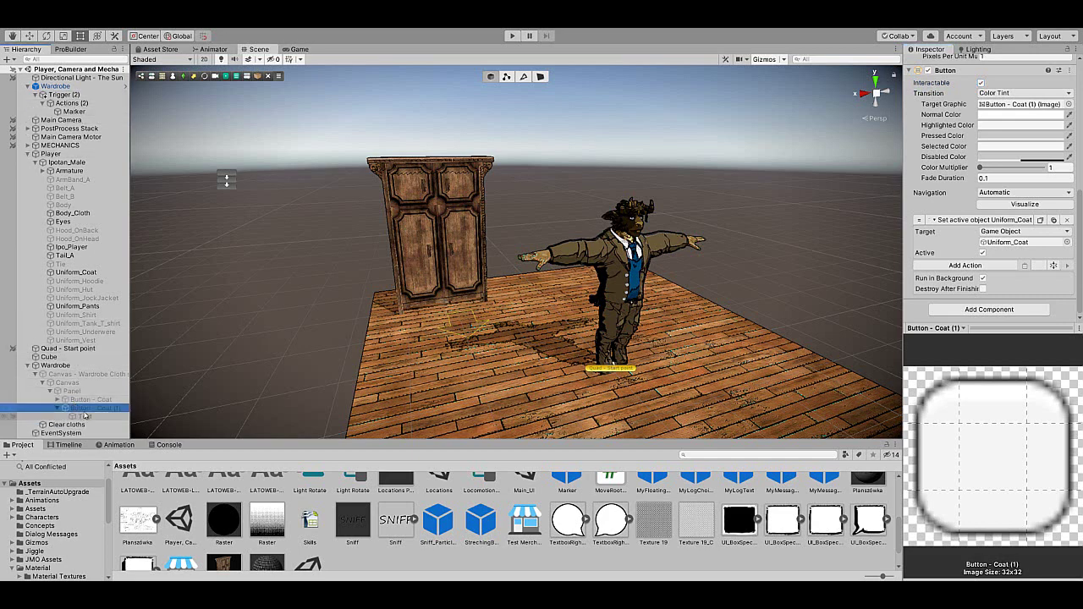
left_click(83, 415)
left_click(963, 114)
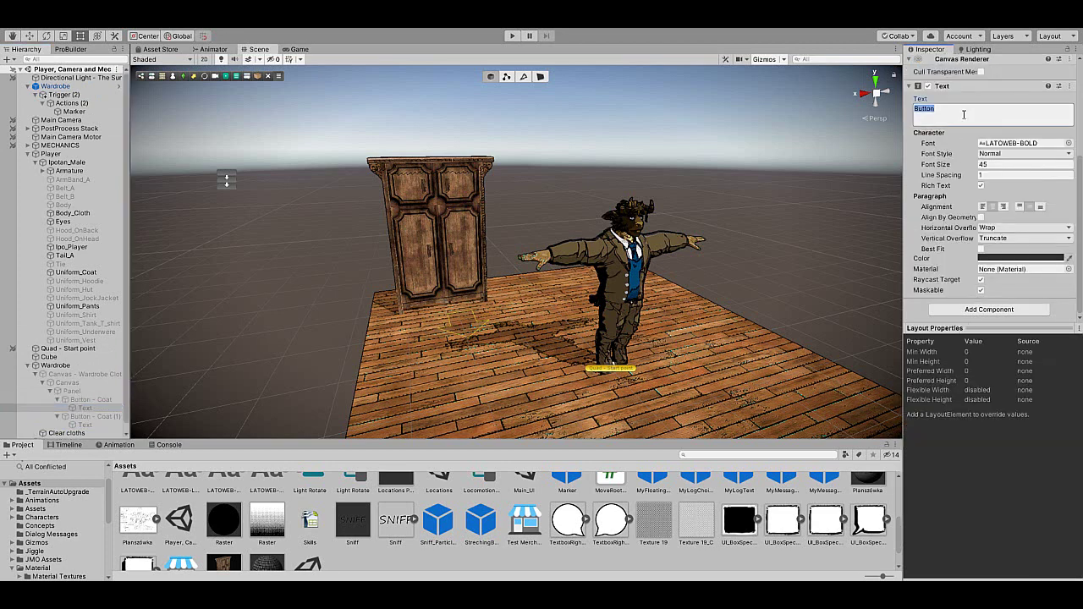
type("COAT")
Step: Rename the duplicated coat button as Button - Hoodie
left_click(93, 416)
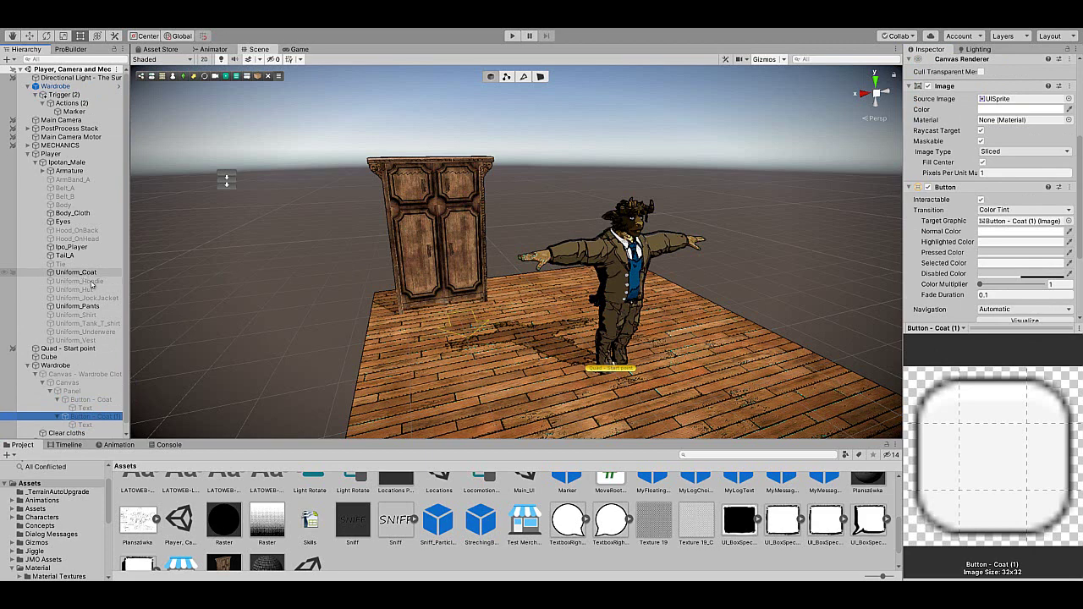
scroll(981, 92, "up", 3)
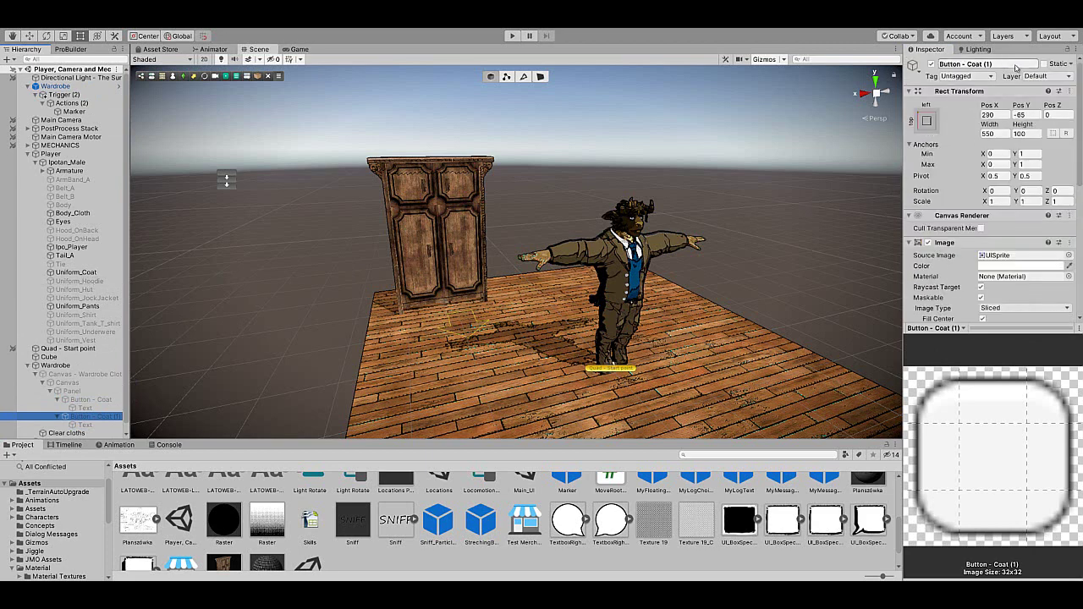
left_click_drag(1018, 67, 967, 65)
type("Hoodie")
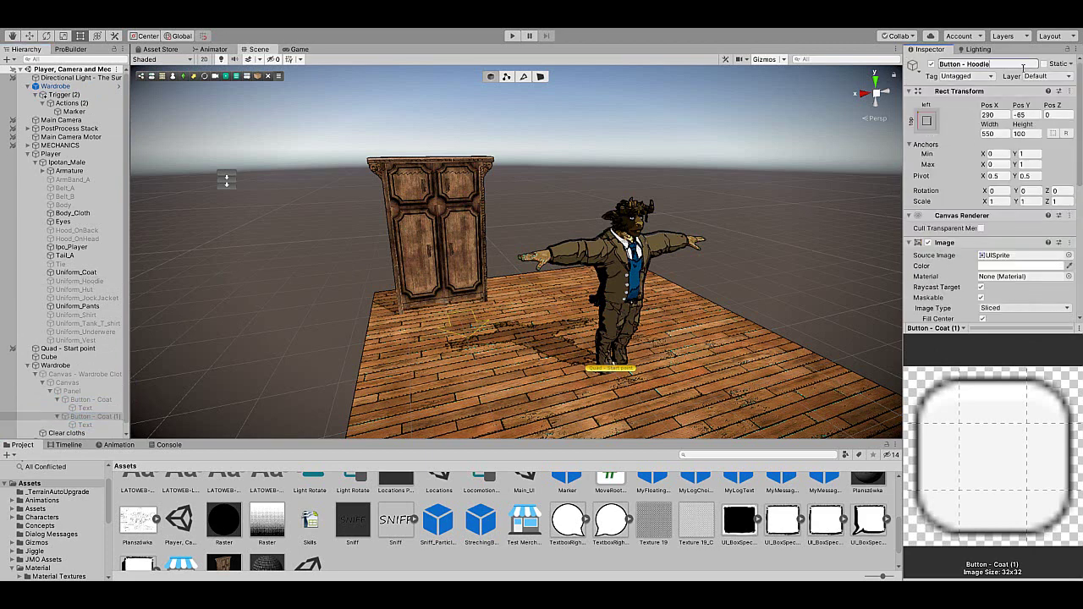
key("Return")
Step: Set the hoodie button's active-object target to Uniform_Hoodie and its label text to HOODIE
scroll(1015, 169, "down", 10)
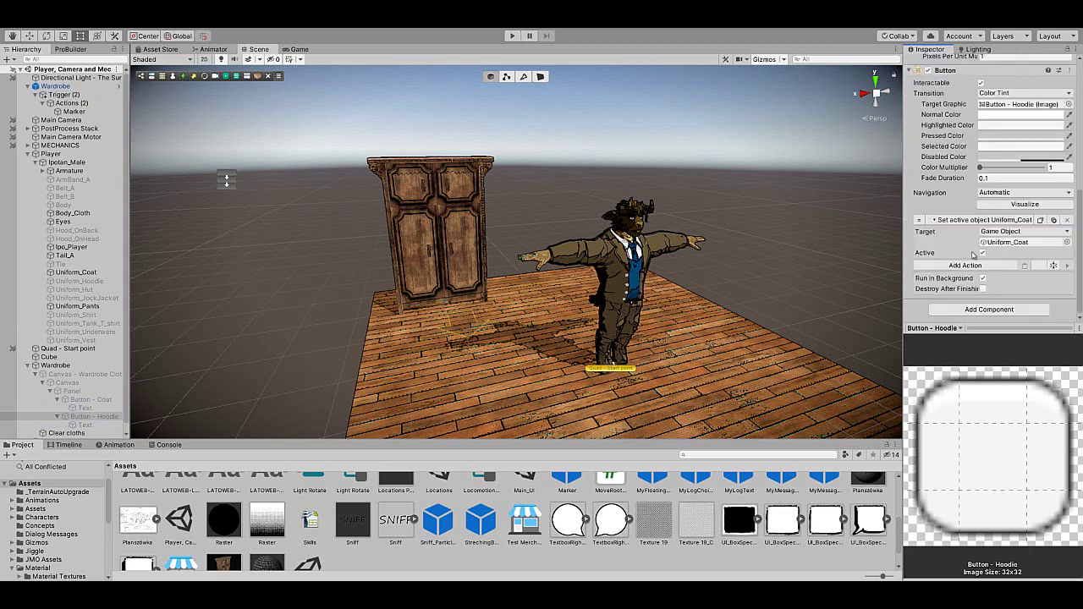
left_click_drag(65, 285, 1019, 242)
left_click(85, 424)
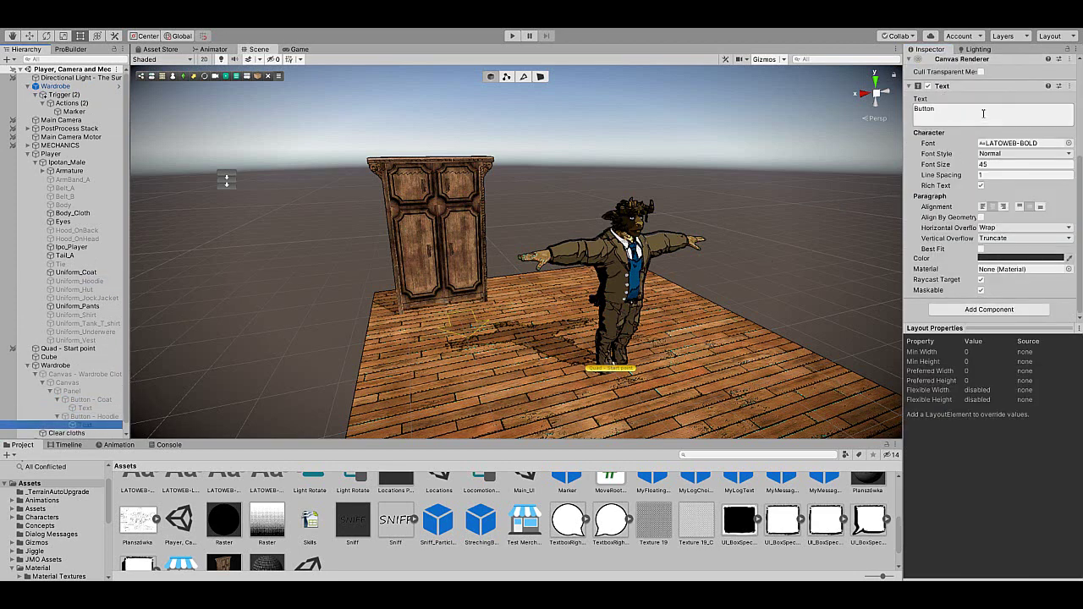
left_click(982, 112)
type("Ho")
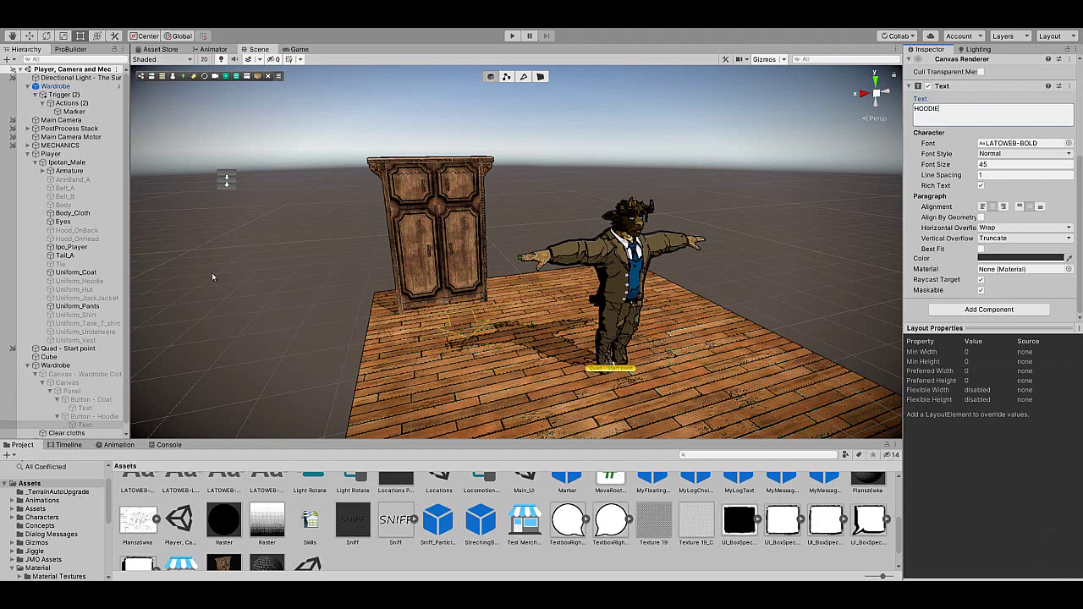
Step: Duplicate Button - Hoodie and rename the copy as Button - Jacket
left_click(85, 417)
key("ctrl+d")
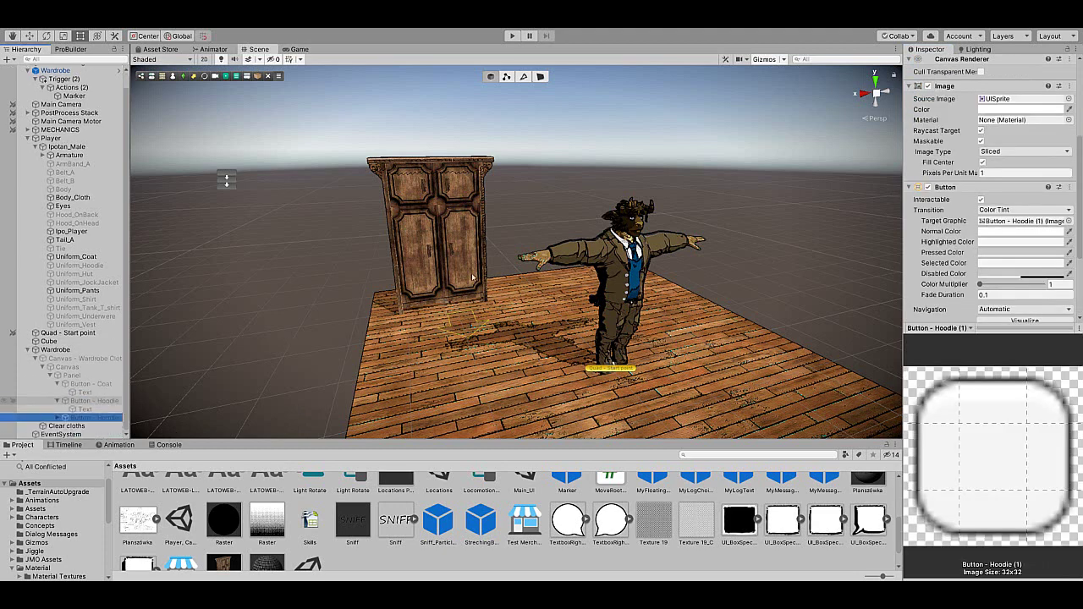
scroll(1020, 109, "up", 4)
left_click_drag(967, 64, 1027, 64)
key("BackSpace")
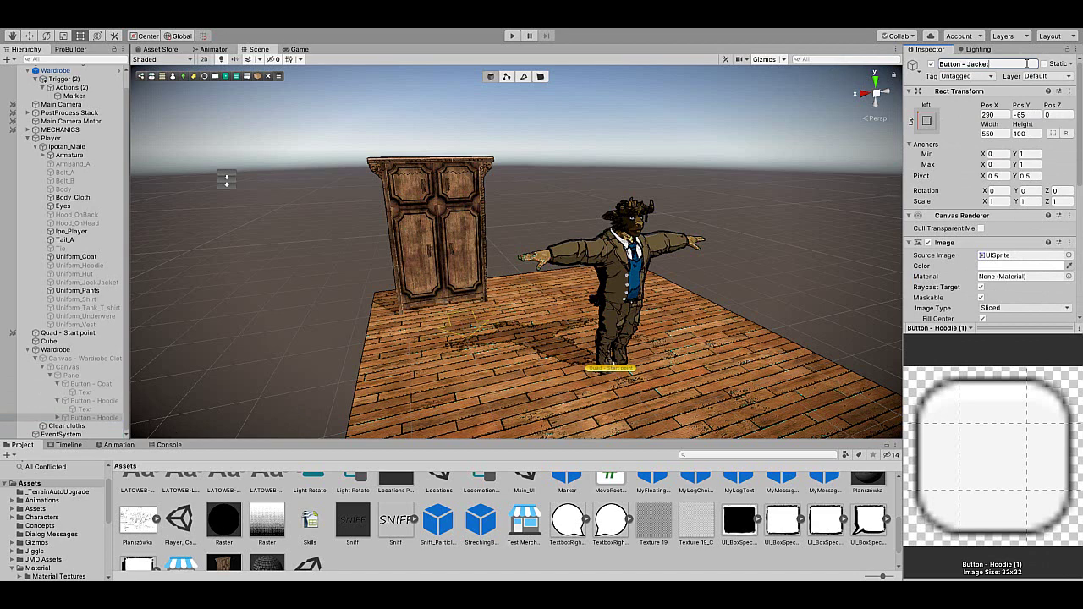
key("Return")
Step: Set the jacket button's active-object target to Uniform_JockJacket and its label text to JACKET
scroll(981, 212, "down", 8)
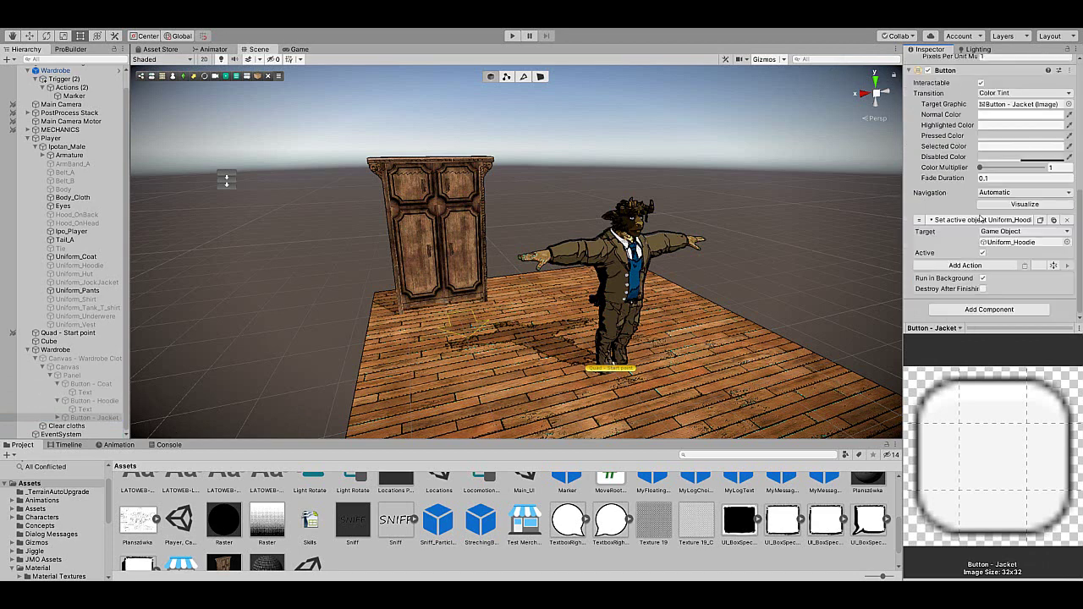
left_click_drag(116, 280, 1019, 243)
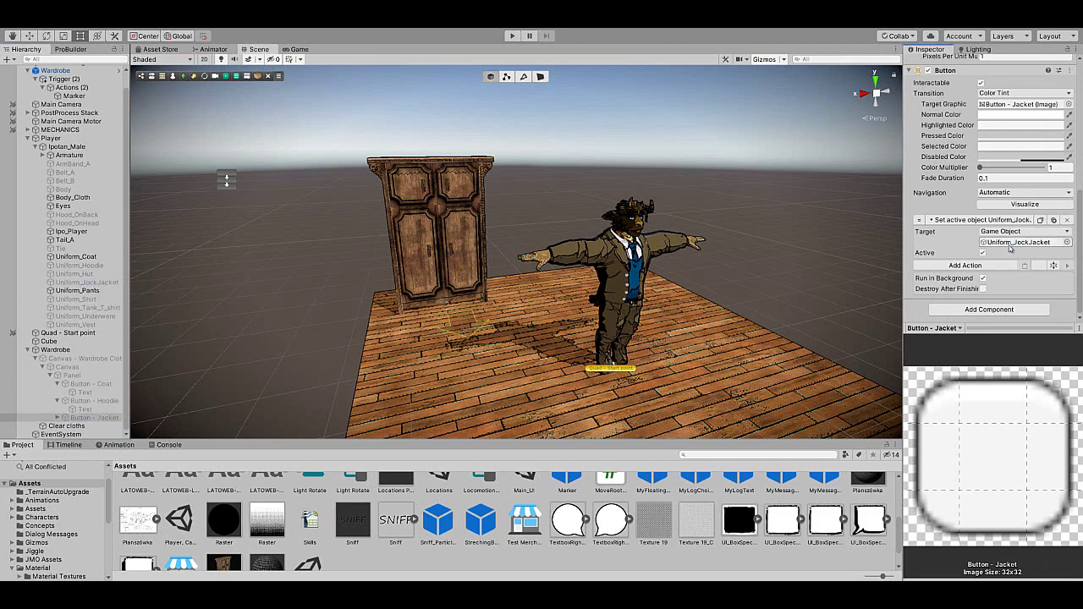
left_click(58, 417)
left_click(85, 425)
left_click(999, 121)
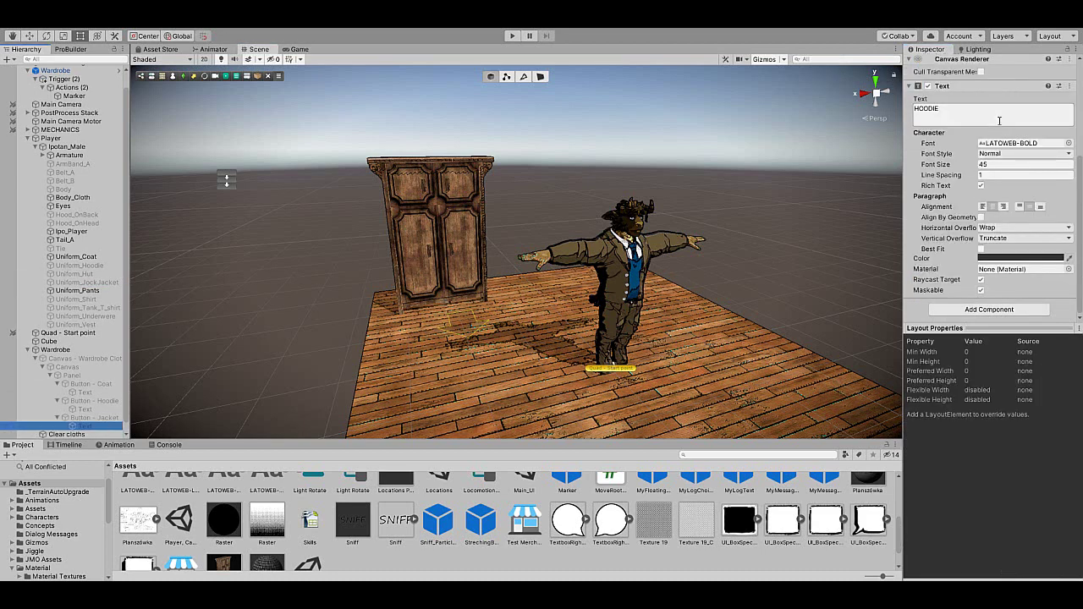
type("JACKET")
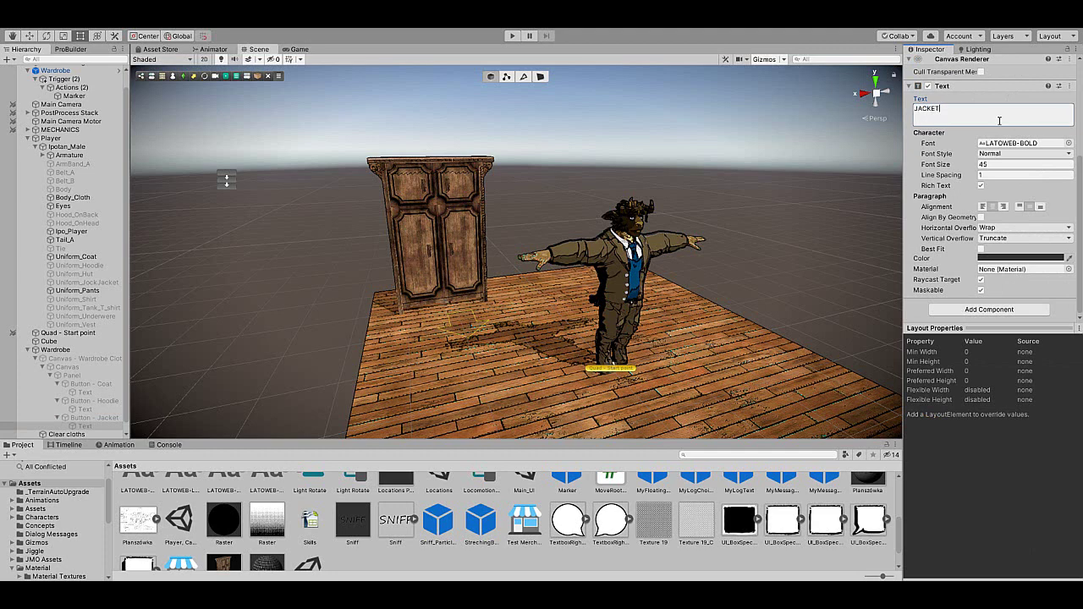
Step: Duplicate Button - Jacket and rename the copy as Button - Shirt
left_click(89, 417)
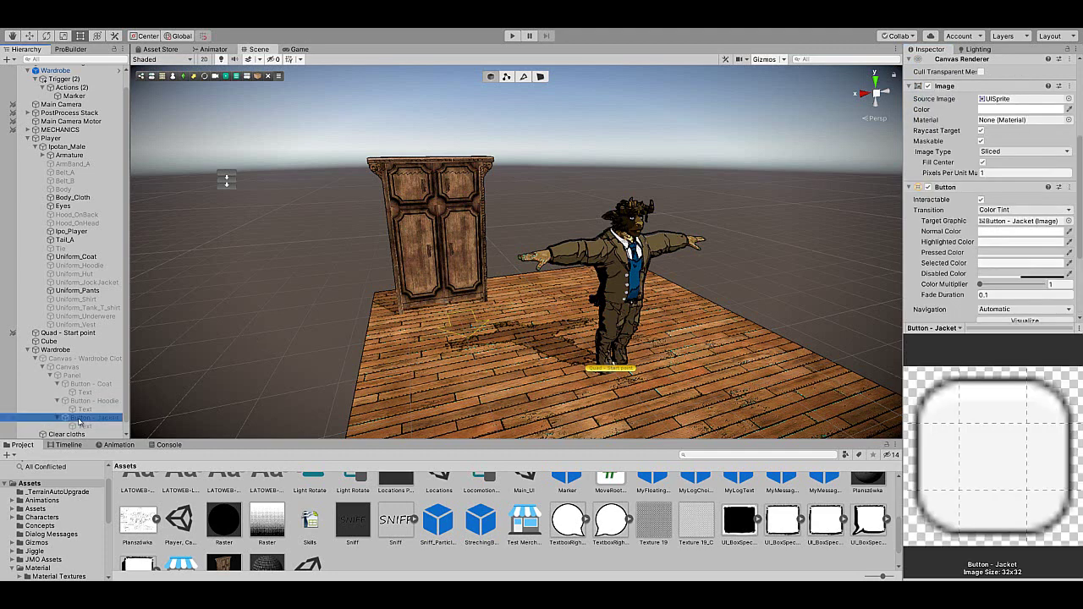
key("ctrl+d")
scroll(85, 406, "down", 1)
scroll(990, 170, "up", 5)
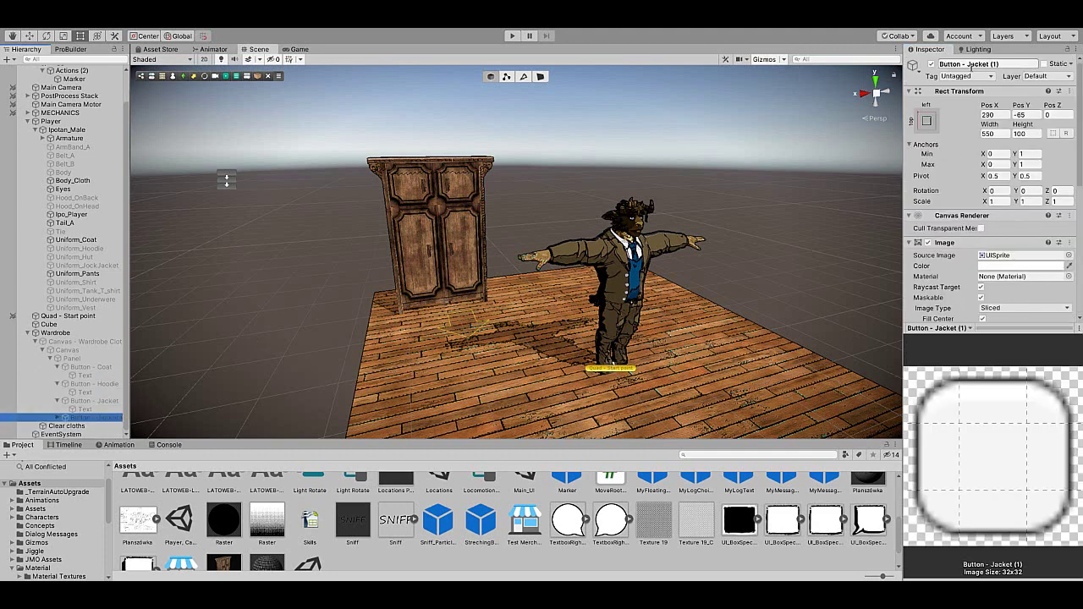
left_click_drag(970, 64, 1039, 64)
key("BackSpace")
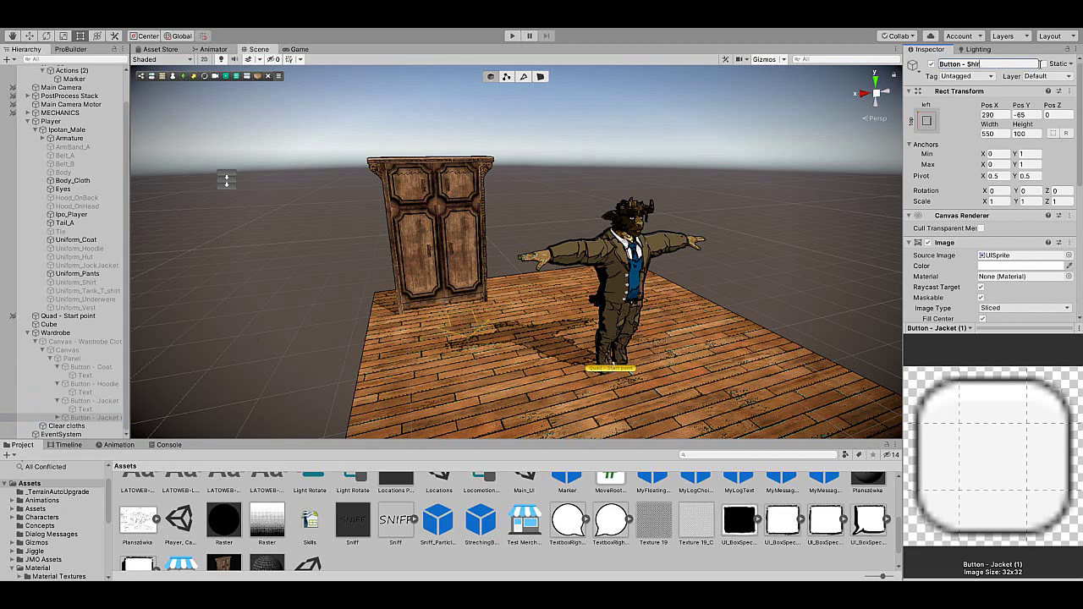
type("Shirt")
key("Return")
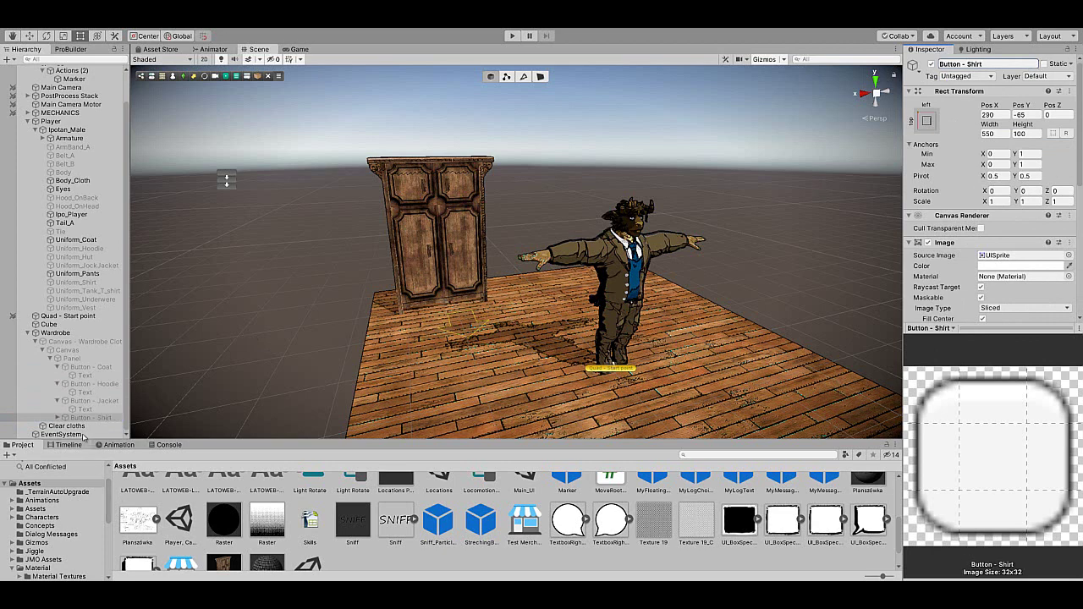
Step: Set the shirt button's label text to SHIRT and its active-object target to Uniform_Shirt
scroll(985, 211, "down", 3)
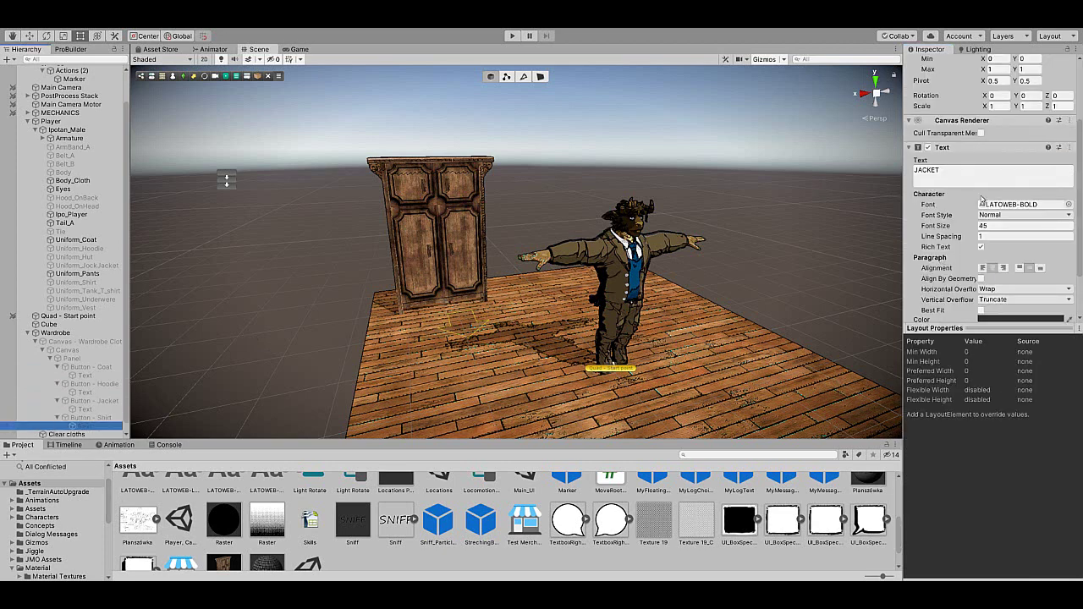
left_click(982, 180)
type("SHI")
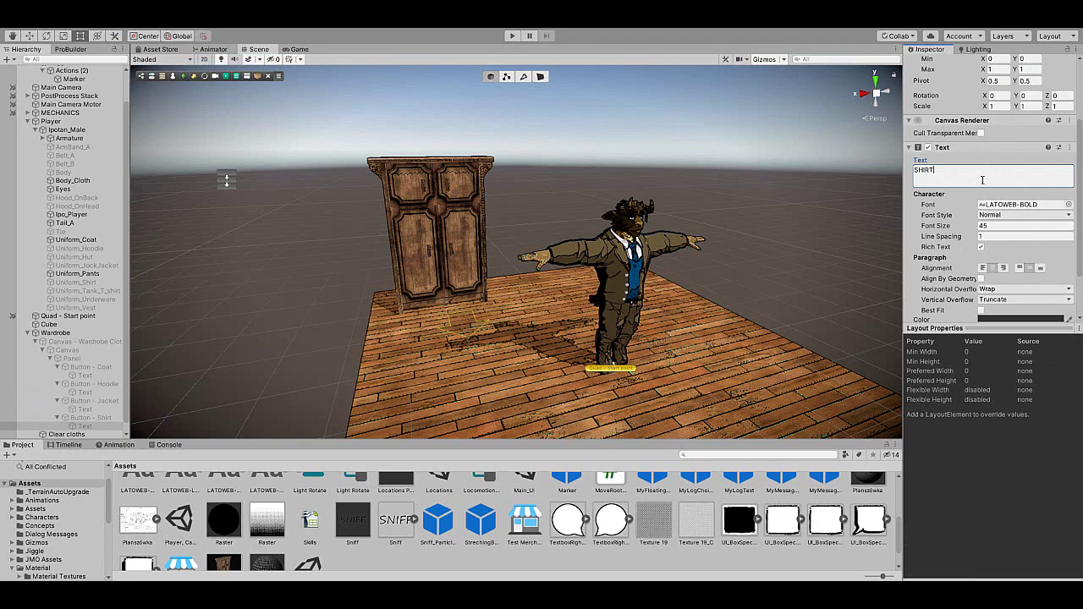
type("RT")
left_click(75, 418)
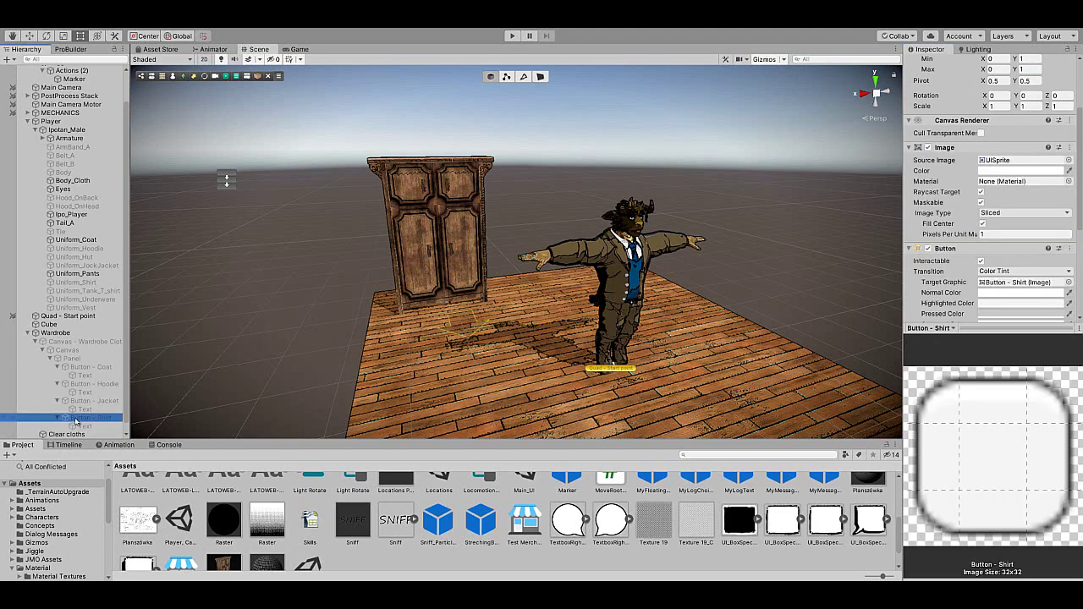
scroll(977, 188, "down", 5)
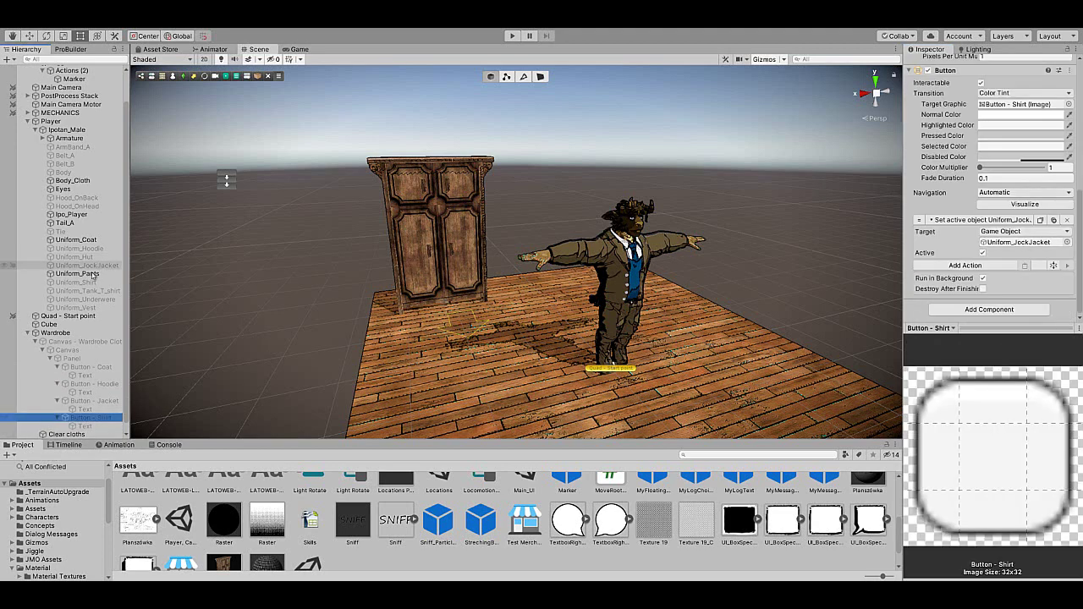
left_click_drag(82, 285, 1027, 248)
Step: Duplicate Button - Shirt and rename the copy as Button - Vest
left_click(85, 418)
key("ctrl+d")
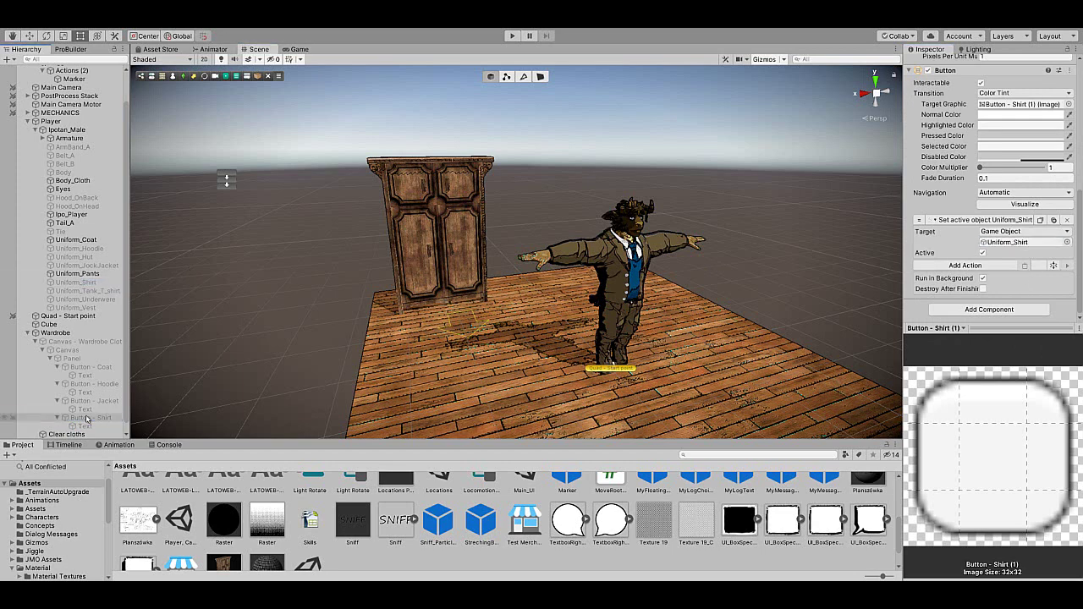
scroll(1007, 78, "up", 5)
left_click_drag(966, 64, 1015, 66)
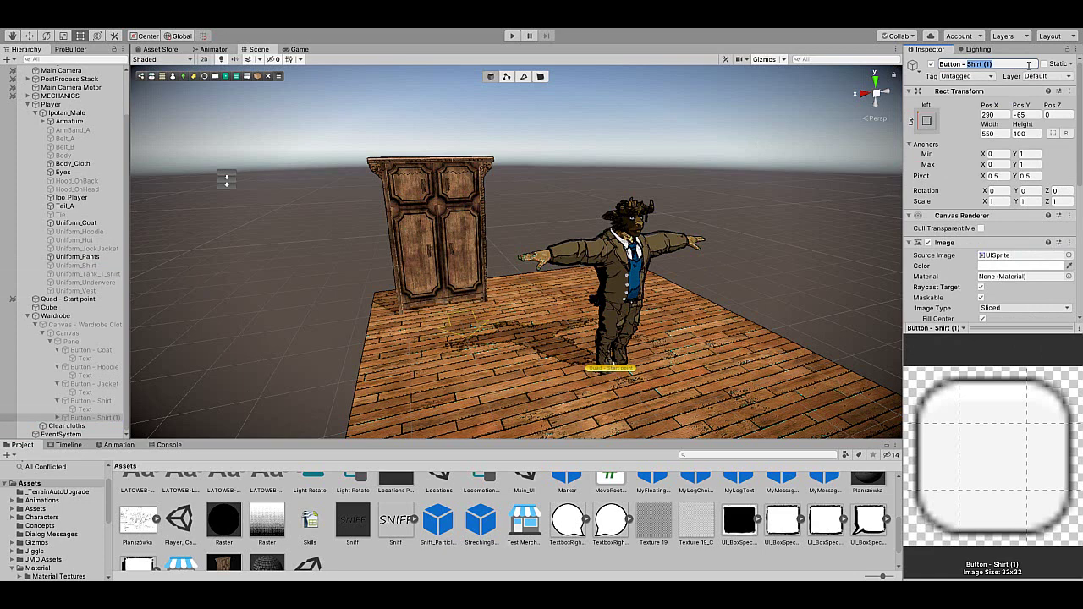
type("Ves")
key("Return")
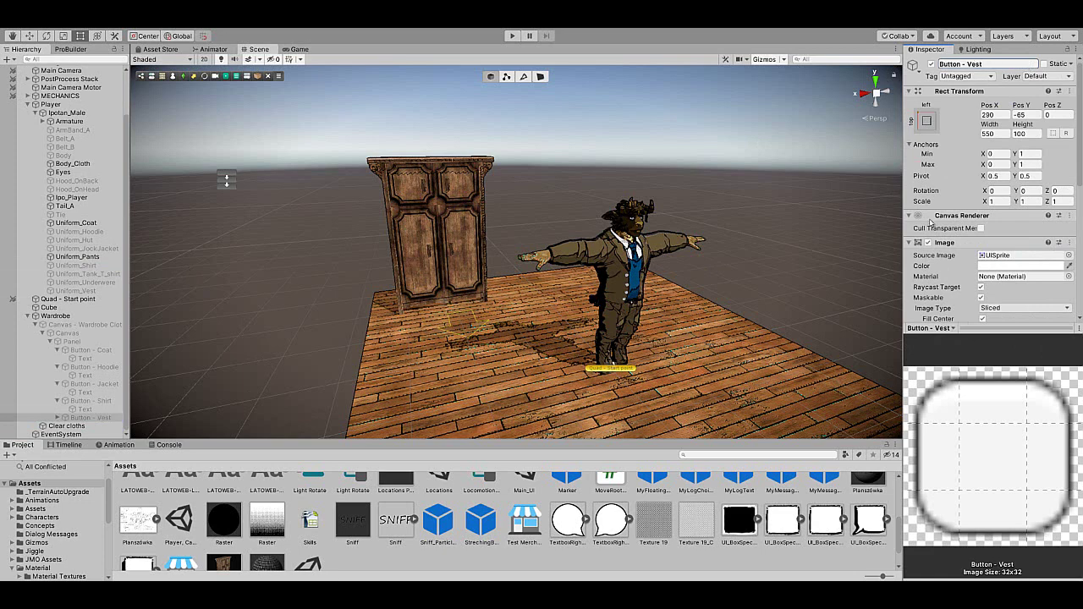
Step: Set the vest button's active-object target to Uniform_Vest and its label text to VEST
scroll(930, 221, "down", 10)
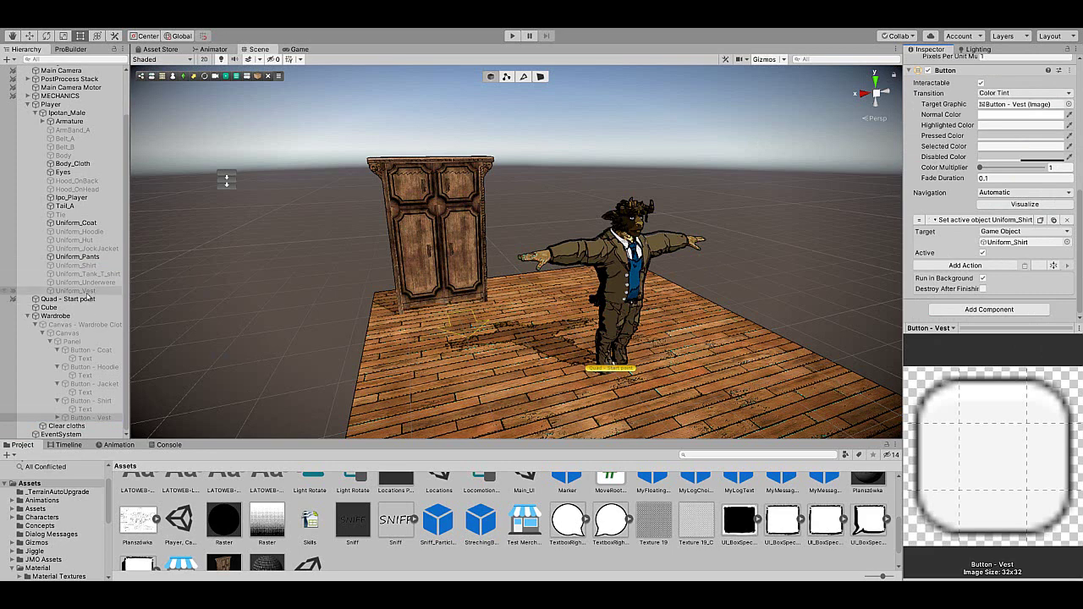
left_click_drag(88, 291, 1024, 242)
left_click(57, 418)
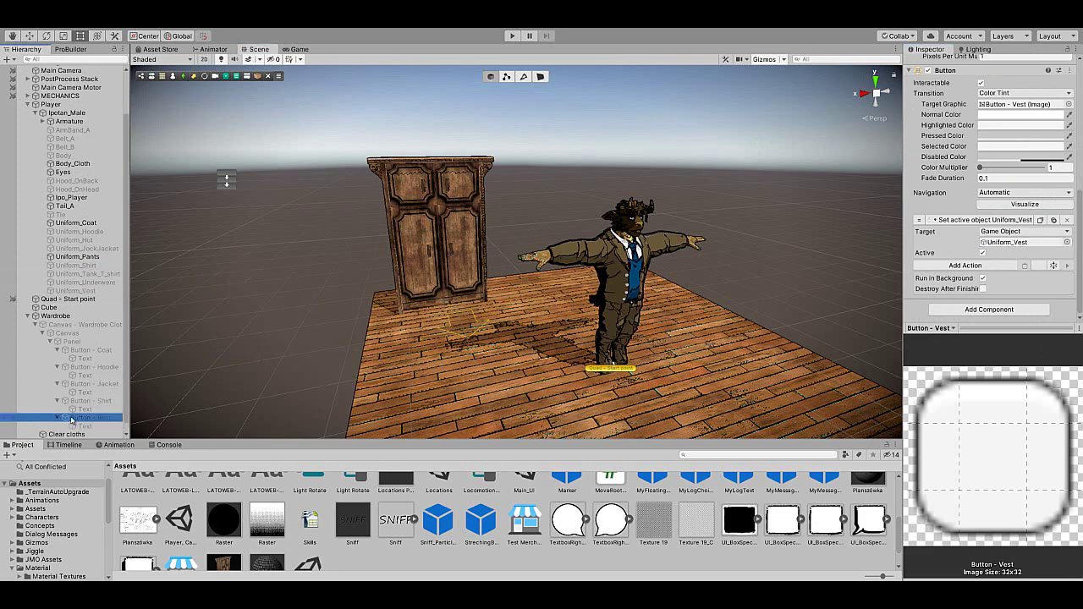
left_click(85, 424)
double_click(976, 115)
type("VEST")
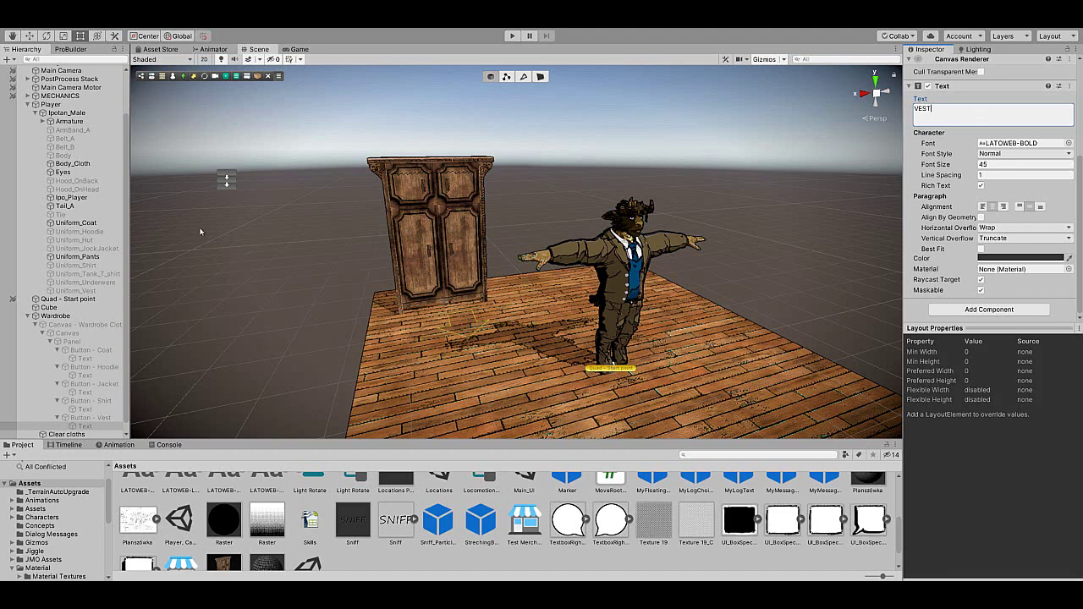
left_click(55, 316)
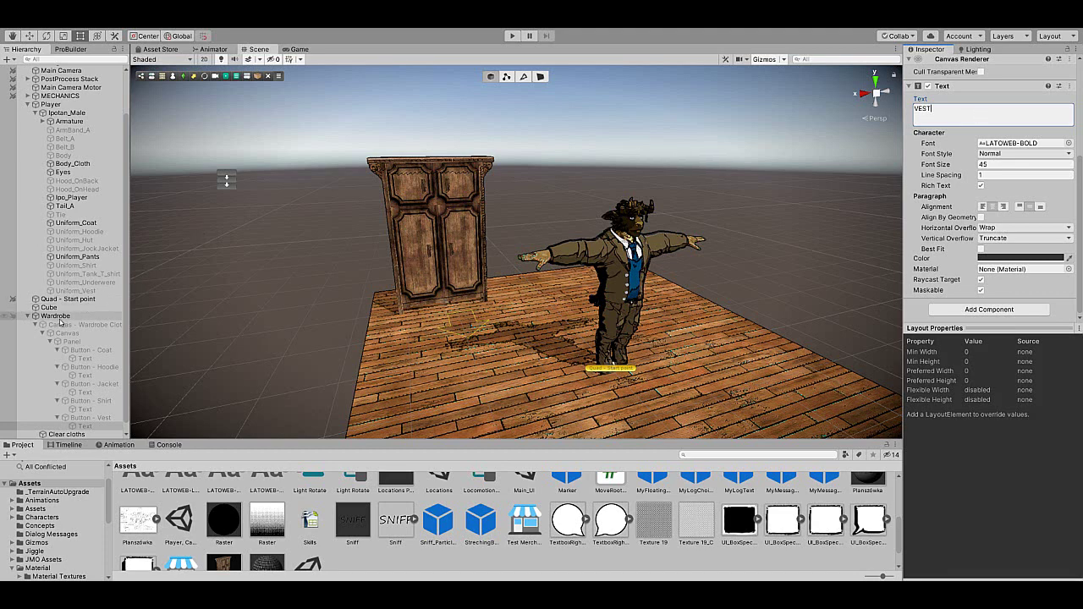
Step: Add an object set-active action to Clear cloths that makes Uniform_Coat inactive
scroll(59, 321, "down", 1)
left_click(65, 425)
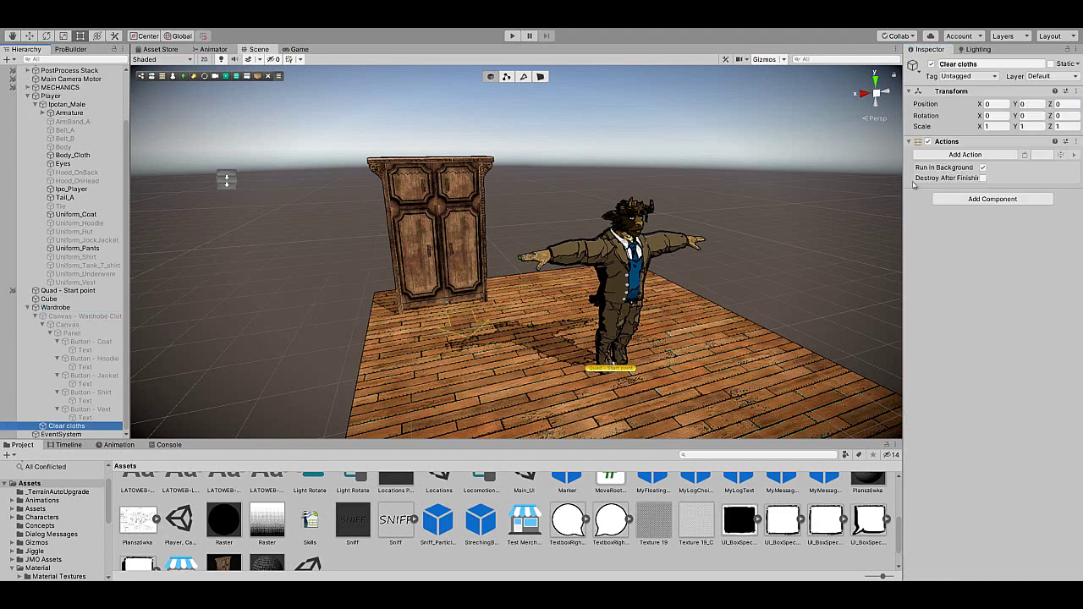
left_click(964, 155)
scroll(959, 296, "down", 2)
left_click(954, 280)
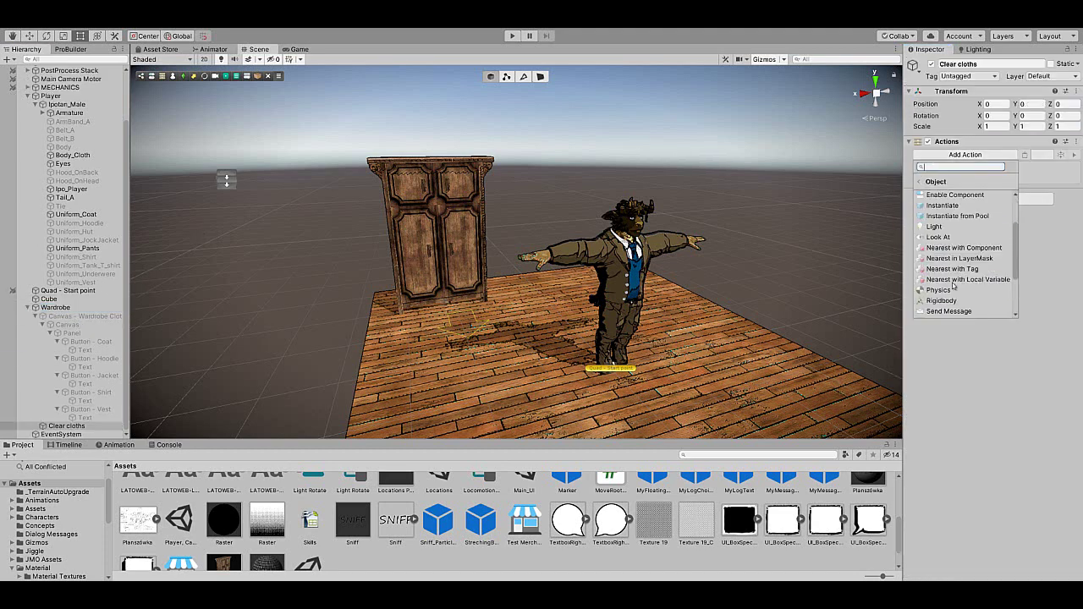
scroll(961, 293, "down", 2)
left_click(961, 291)
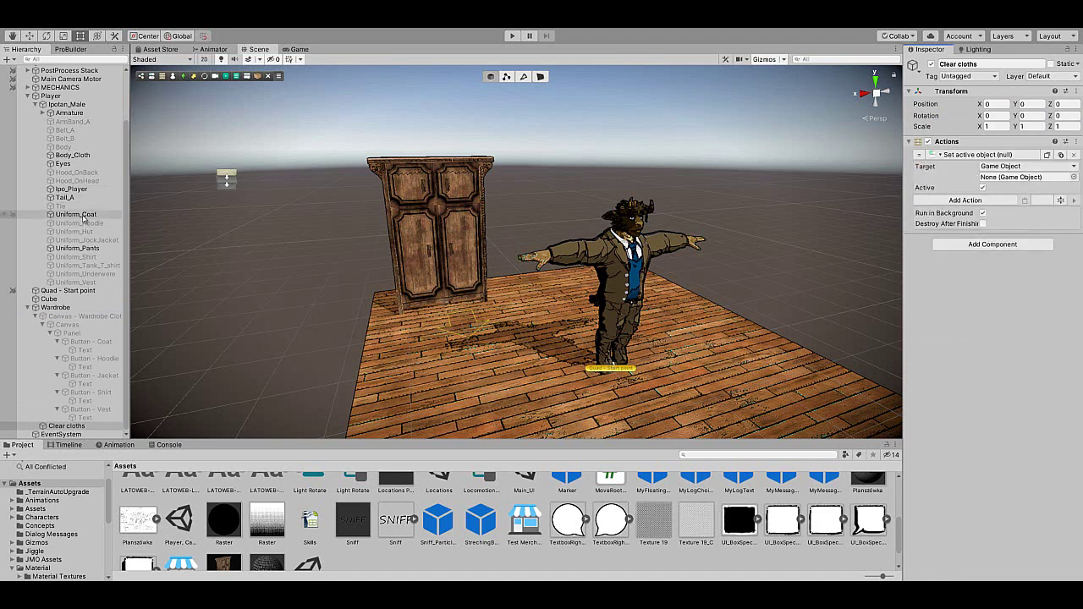
left_click_drag(83, 218, 1023, 180)
Step: Duplicate the inactive-object action for Uniform_Hoodie, Uniform_JockJacket, Uniform_Shirt, Uniform_Tank_T_shirt and Uniform_Vest
left_click(1060, 155)
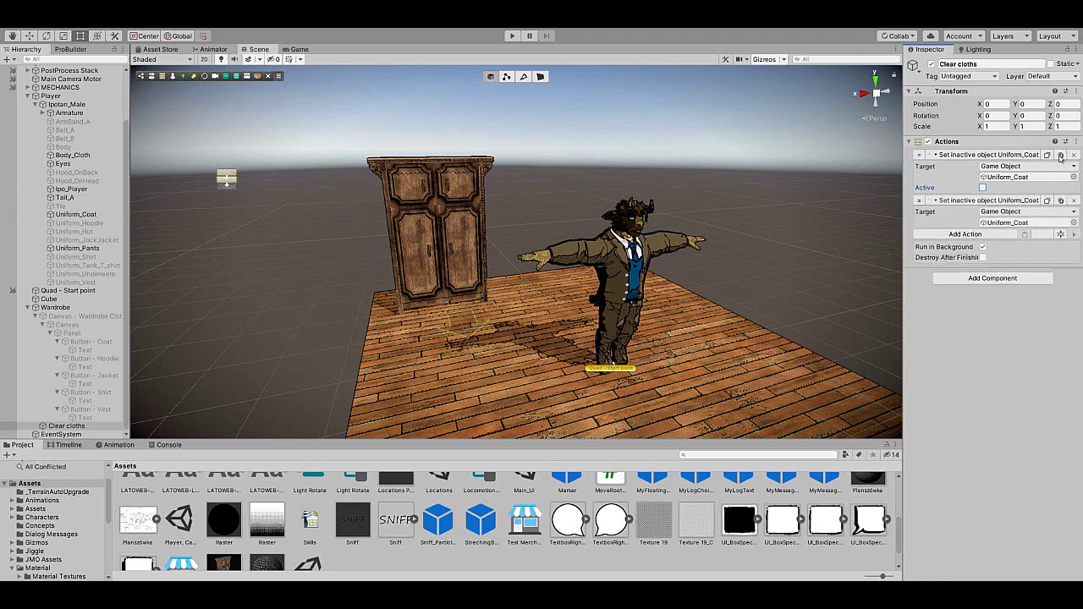
left_click_drag(99, 224, 1026, 222)
left_click(1059, 201)
left_click_drag(101, 245, 1026, 268)
left_click(1060, 246)
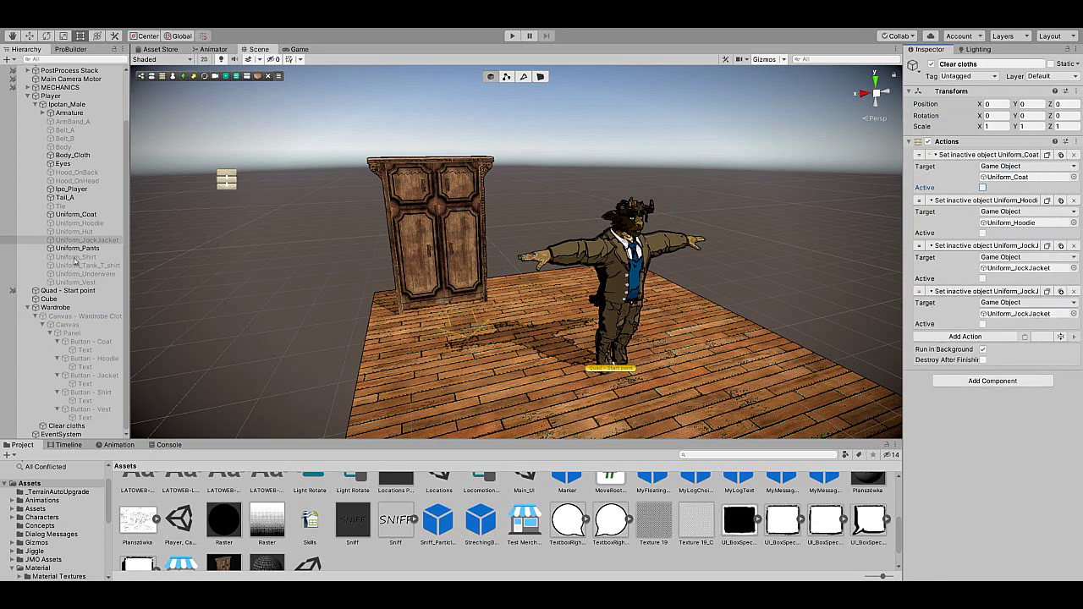
left_click_drag(88, 259, 1026, 313)
left_click(1059, 291)
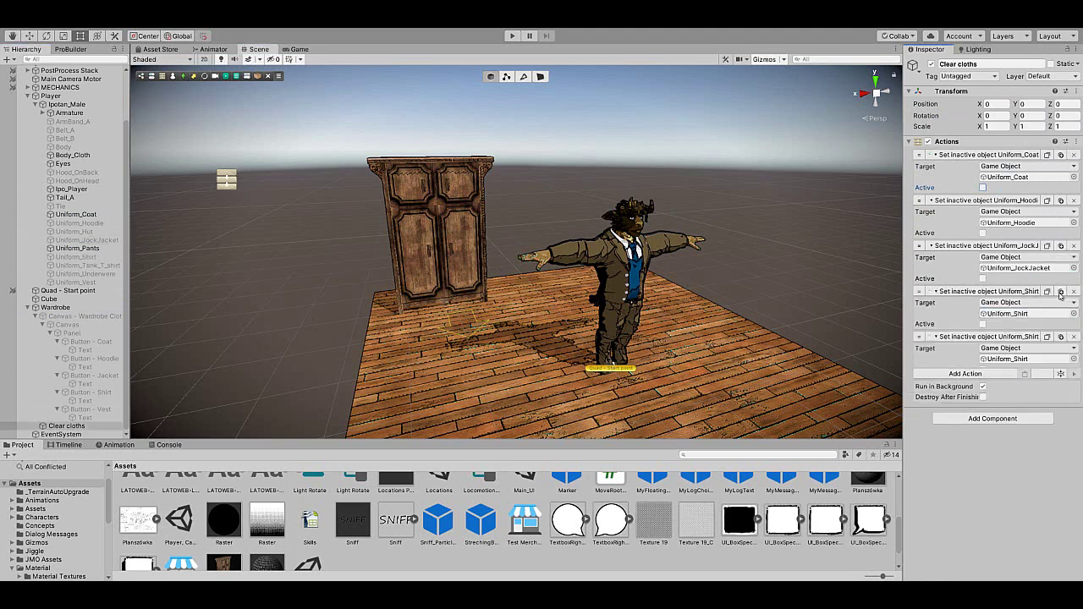
left_click_drag(98, 266, 1024, 359)
left_click(1060, 337)
left_click_drag(85, 282, 1040, 413)
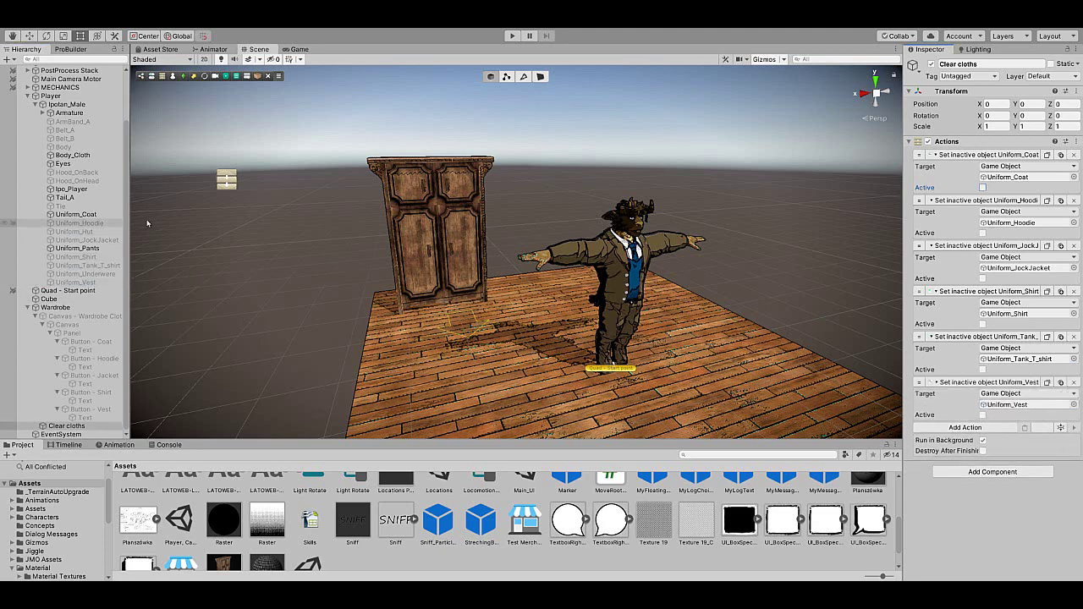
scroll(429, 238, "down", 5)
scroll(429, 237, "down", 2)
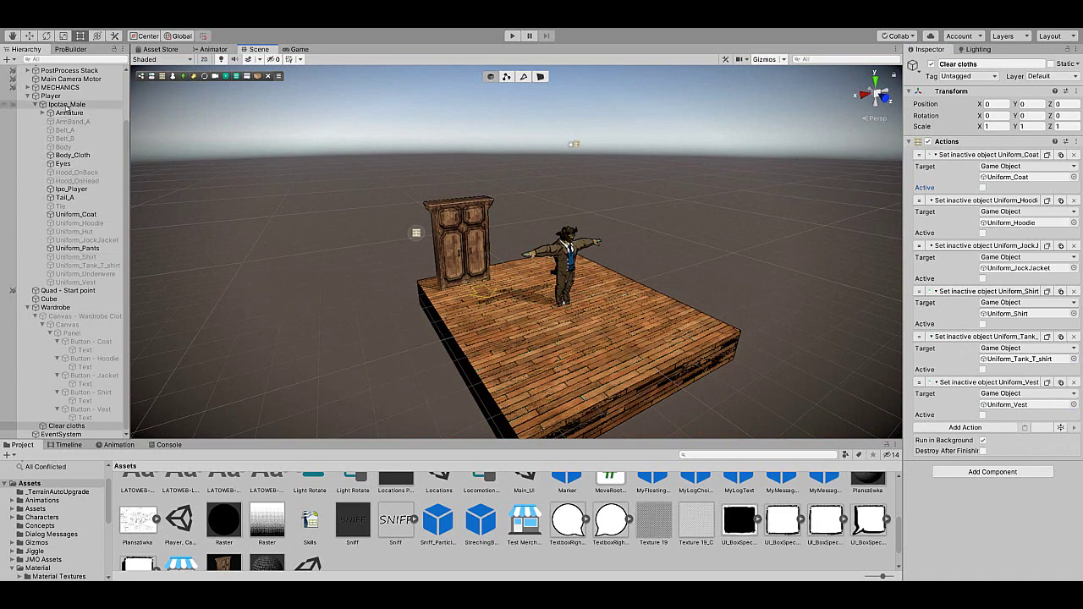
scroll(69, 118, "up", 3)
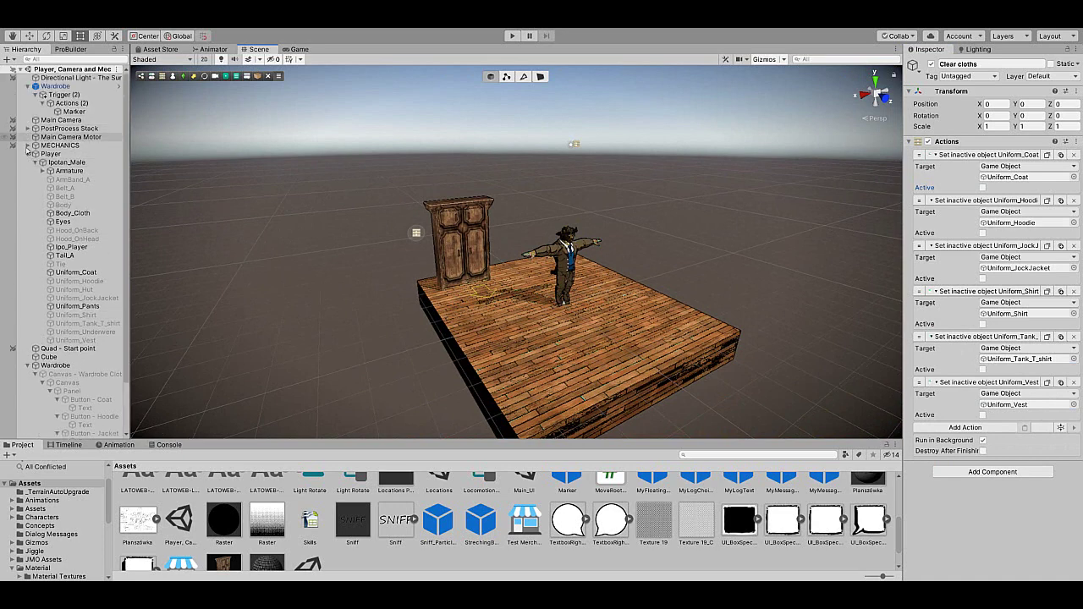
left_click(28, 153)
left_click(72, 103)
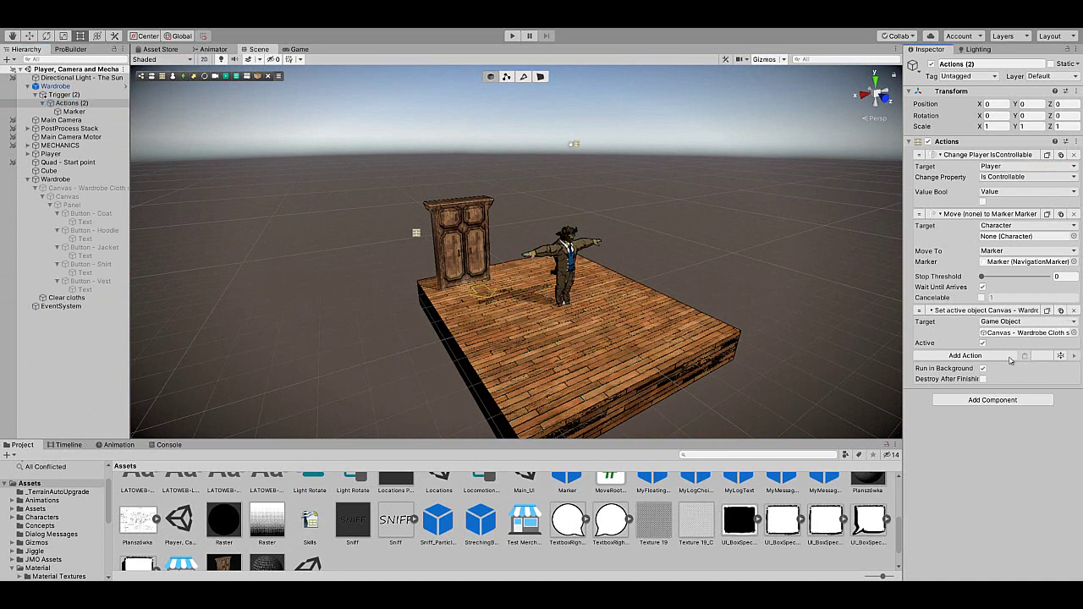
left_click(965, 355)
scroll(952, 473, "down", 3)
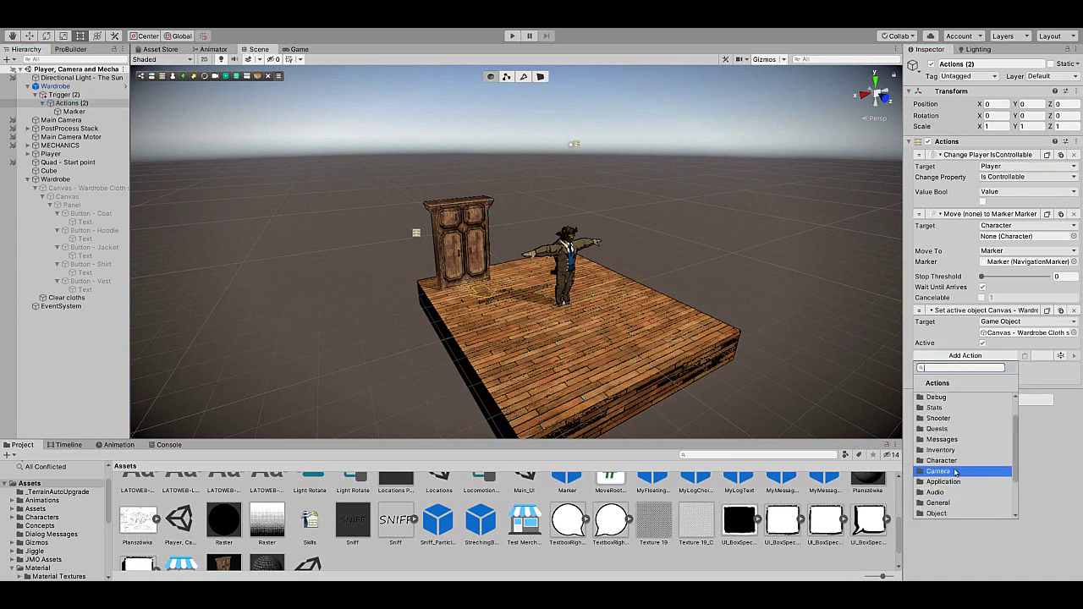
left_click(93, 216)
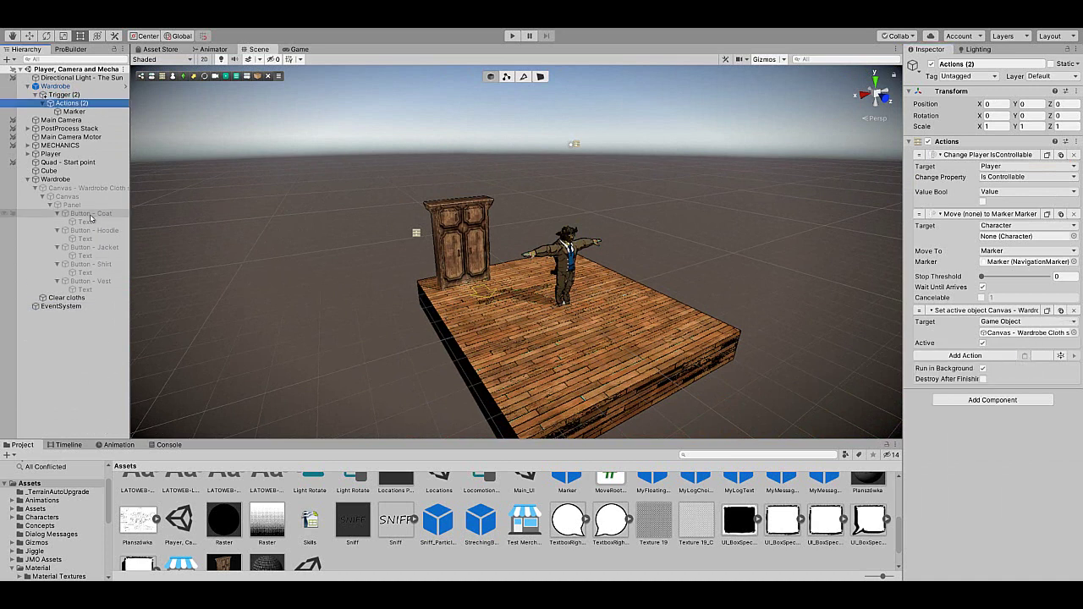
Step: Add an Execute Actions action to Button - Coat that runs Clear cloths
left_click(71, 214)
scroll(994, 270, "down", 10)
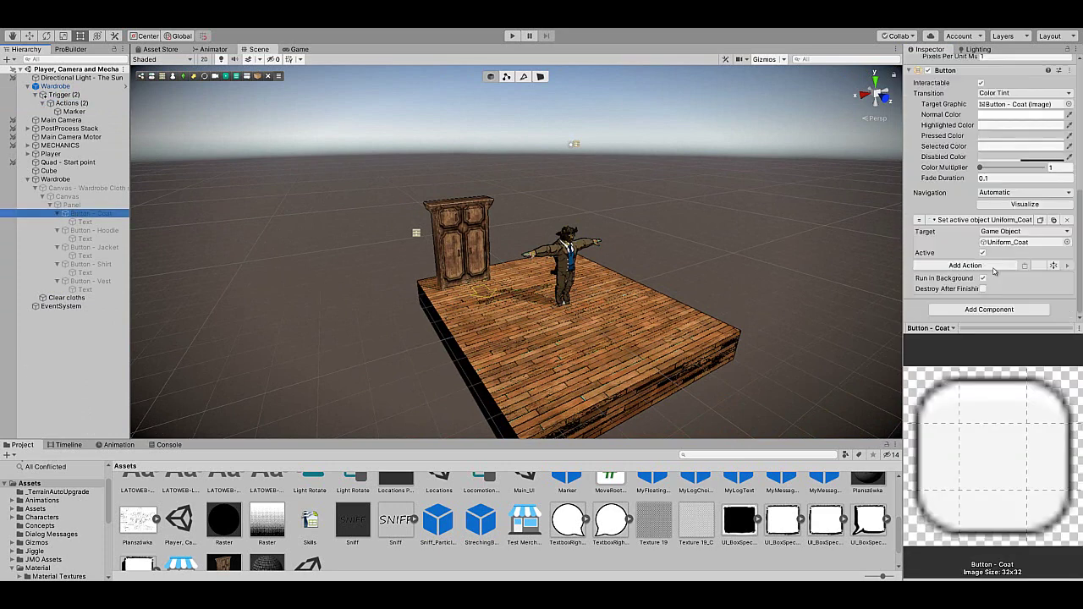
left_click(954, 267)
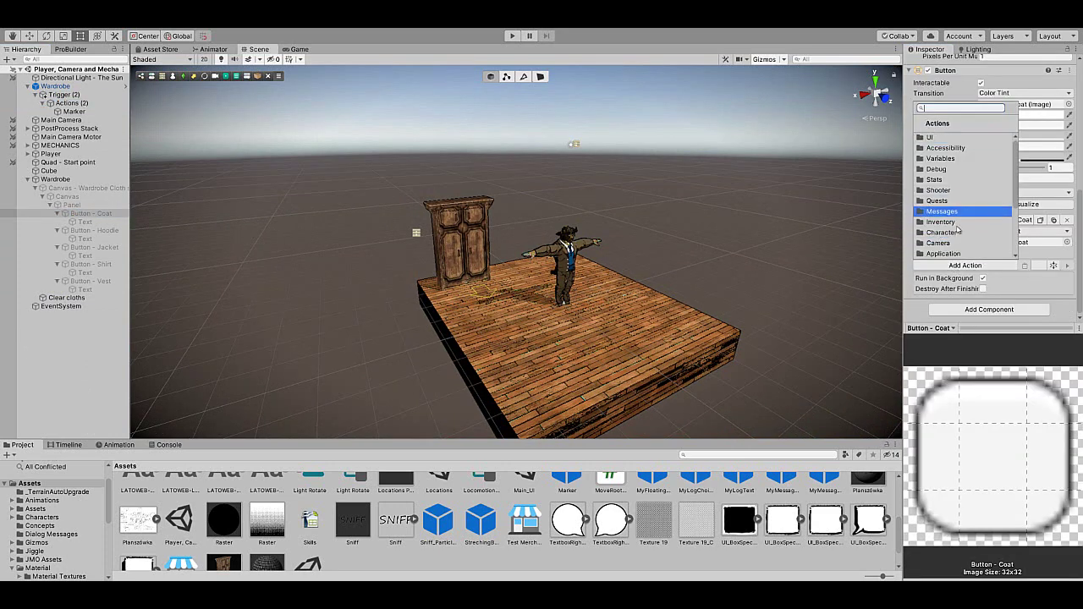
left_click(937, 242)
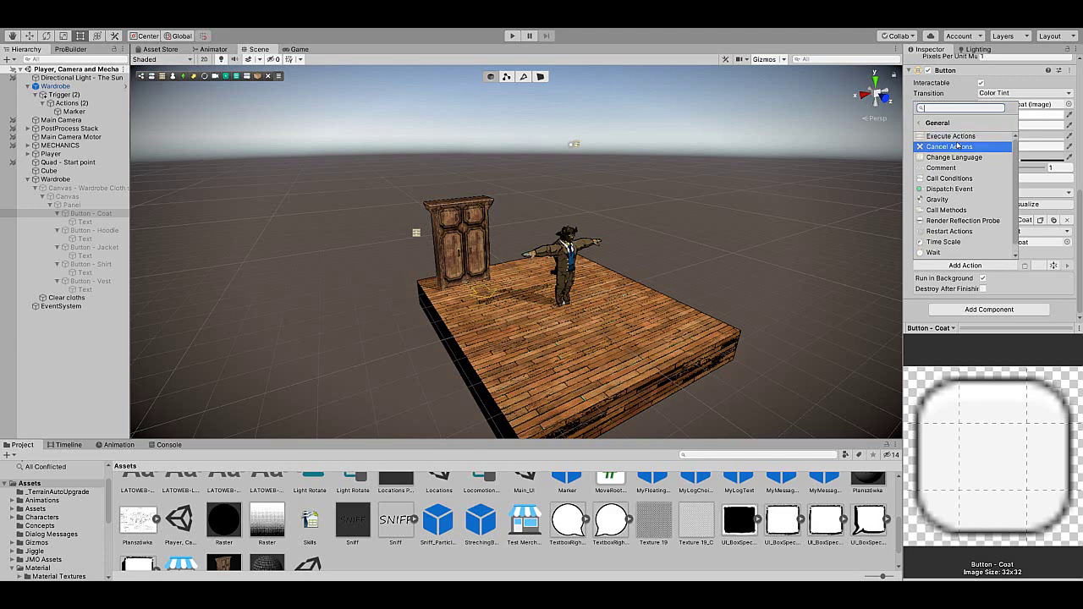
left_click(960, 146)
left_click_drag(66, 297, 1015, 288)
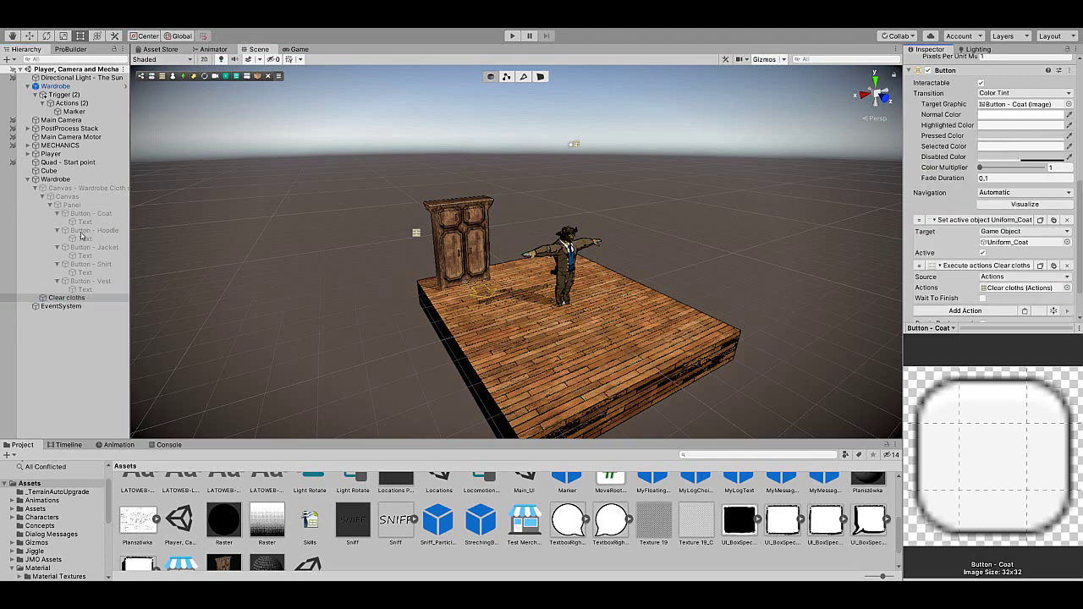
Step: Paste the copied Clear cloths execute action into Button - Hoodie, Button - Jacket, Button - Shirt and Button - Vest
left_click(81, 232)
left_click(1022, 266)
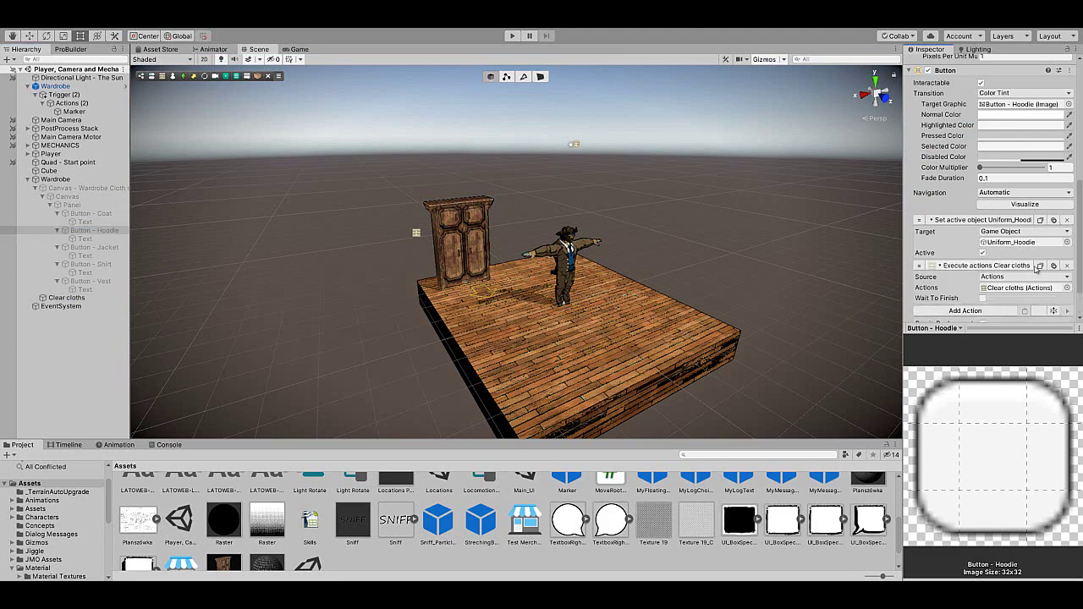
left_click(88, 247)
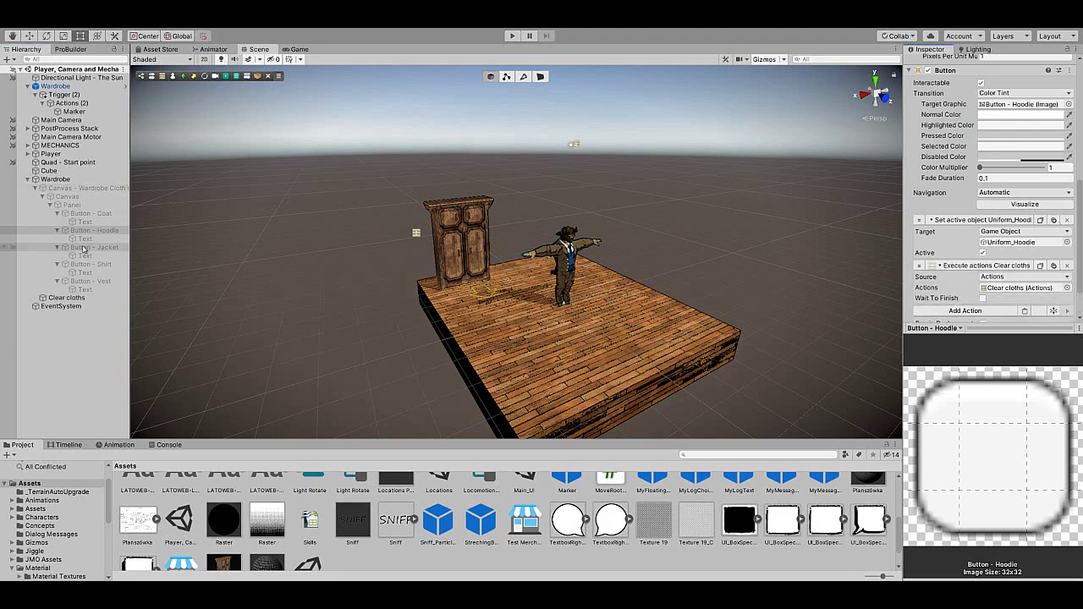
left_click(1023, 266)
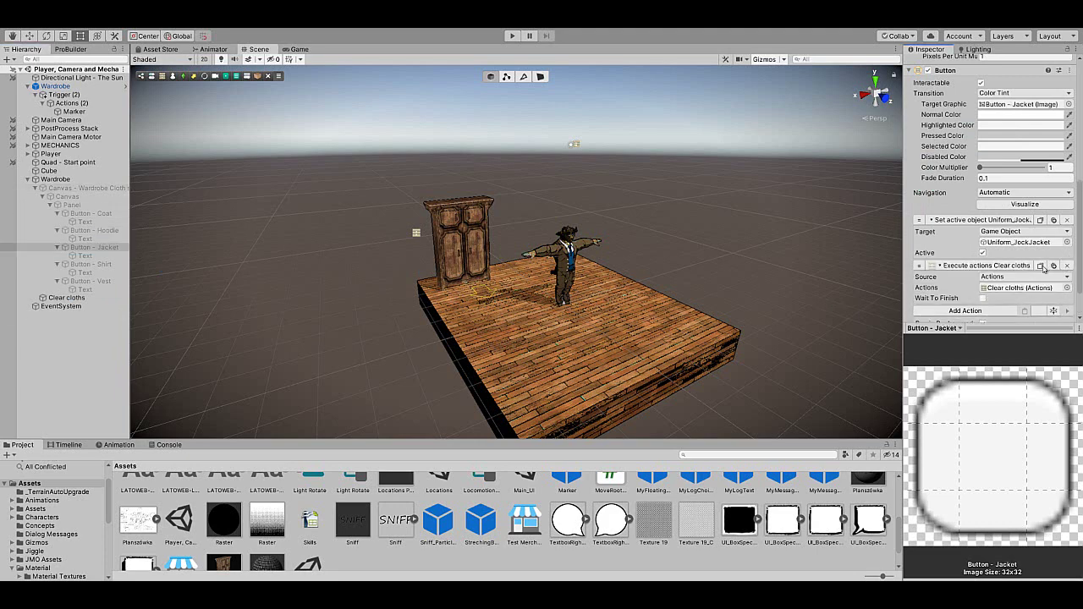
left_click(91, 264)
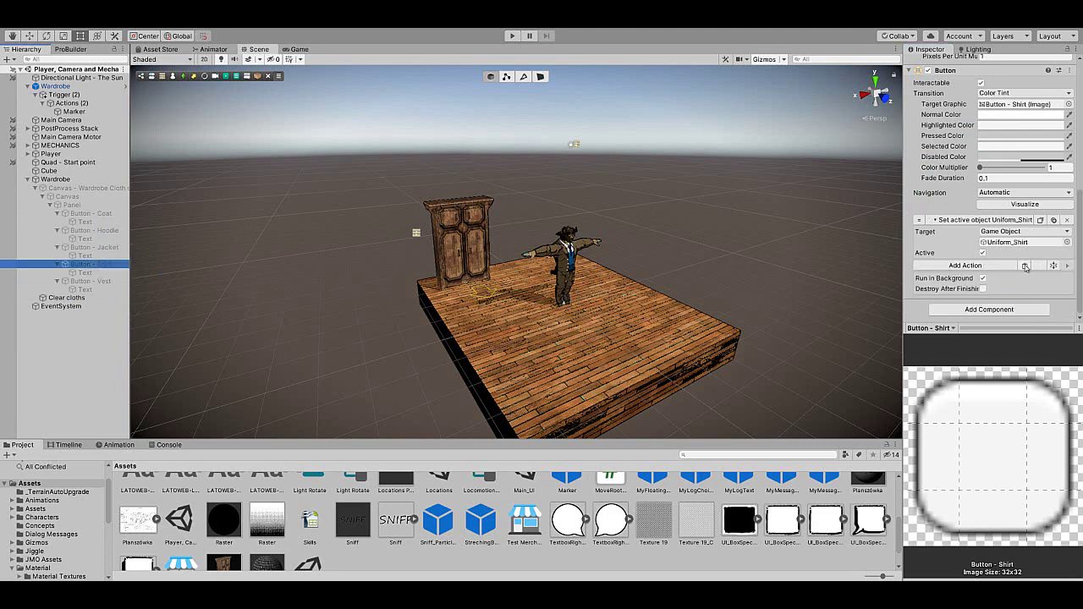
left_click(1025, 266)
left_click(91, 281)
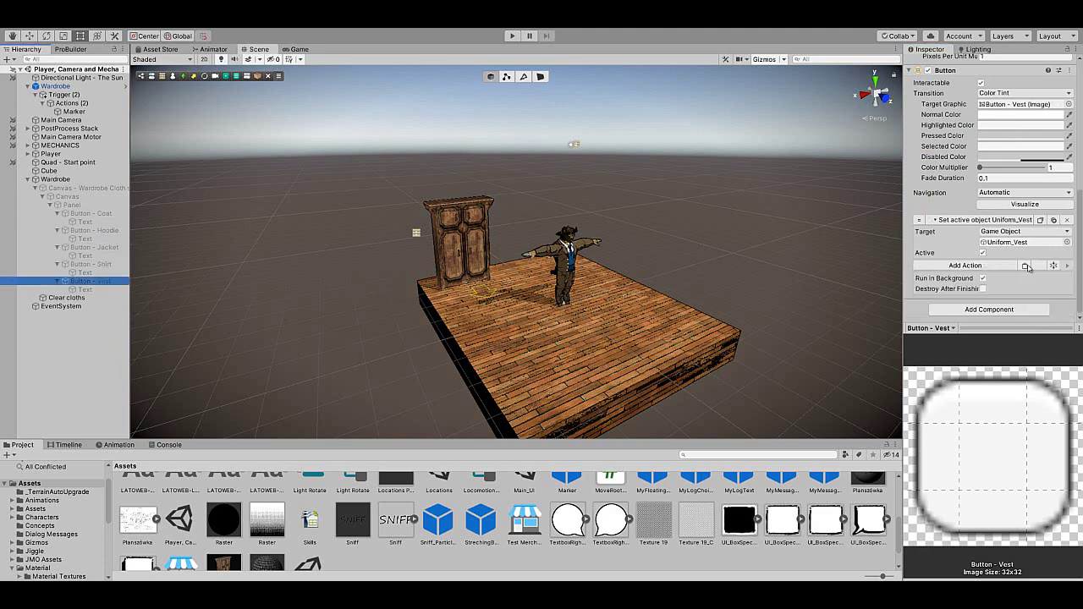
left_click(1025, 266)
Step: Run the scene to test the wardrobe interaction, and stop play mode
left_click(511, 36)
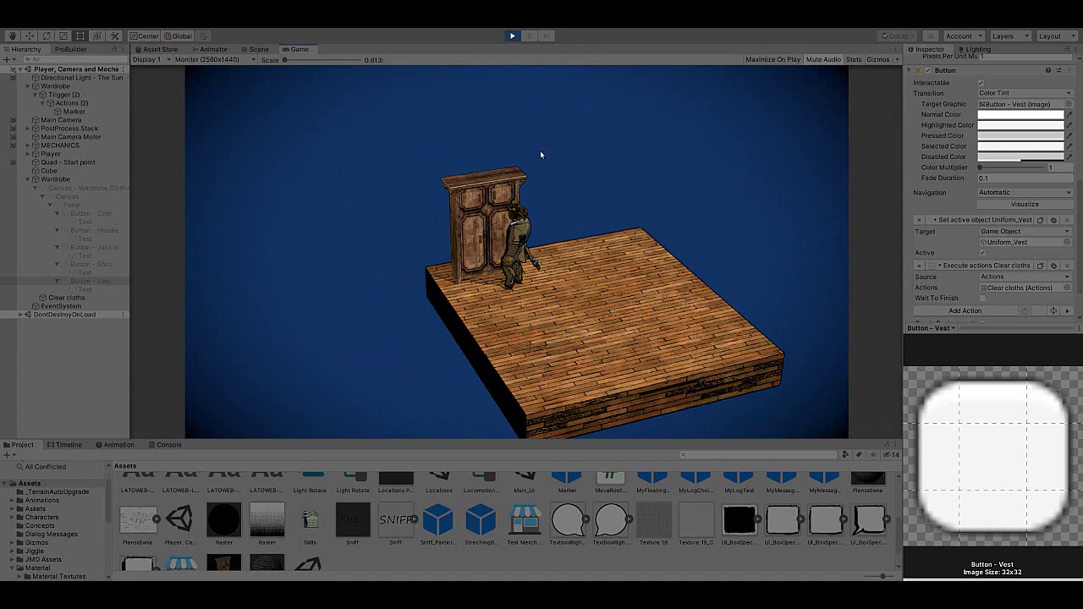
left_click(512, 36)
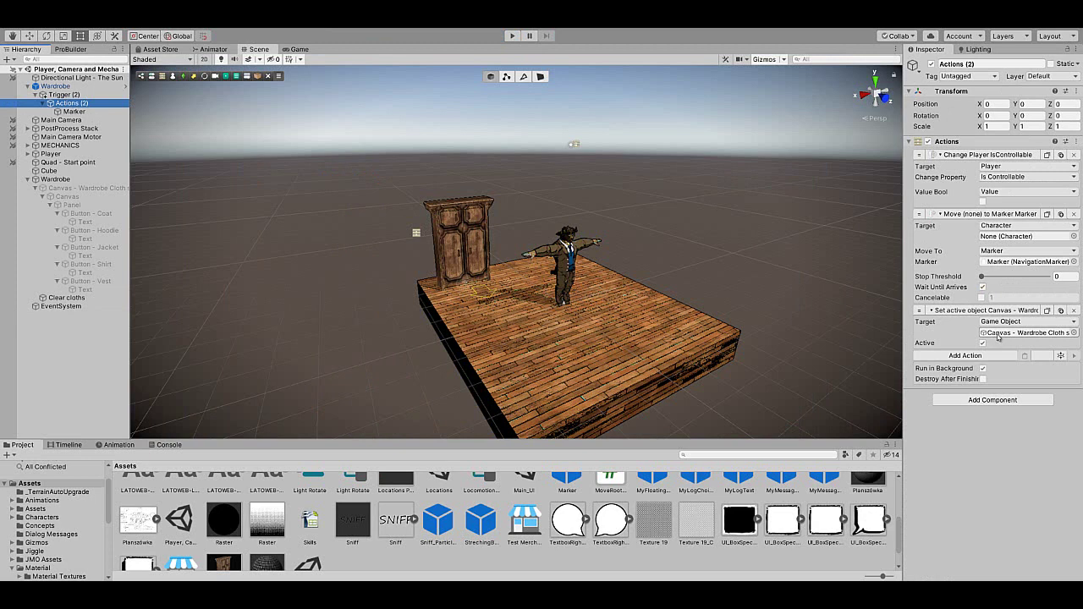
Step: Set the target of the move-to-marker action in Actions (2) to Player
left_click(998, 333)
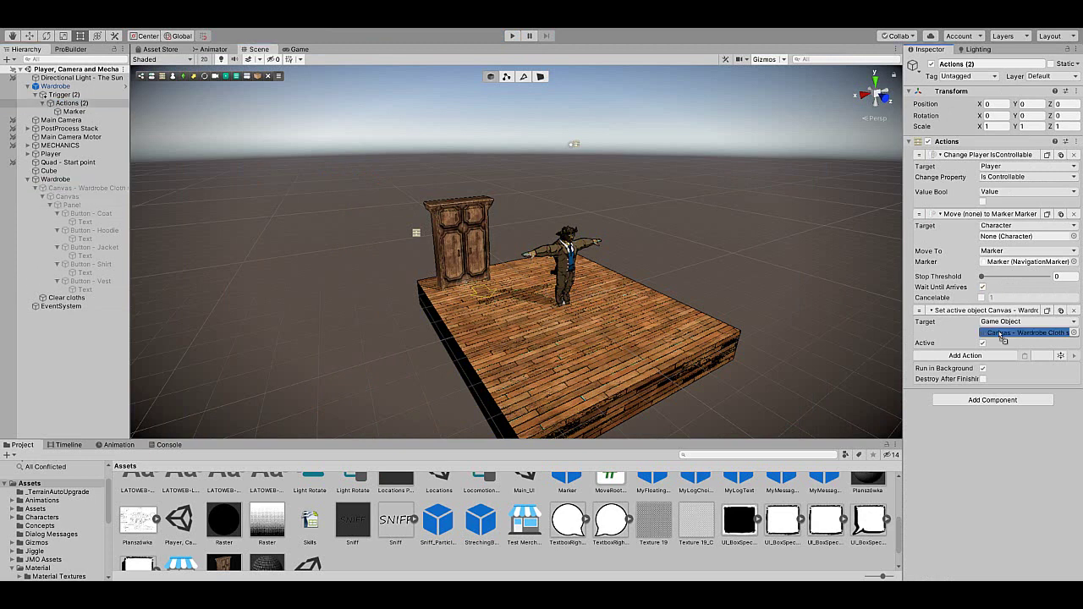
left_click(987, 291)
left_click(1003, 226)
left_click(1002, 245)
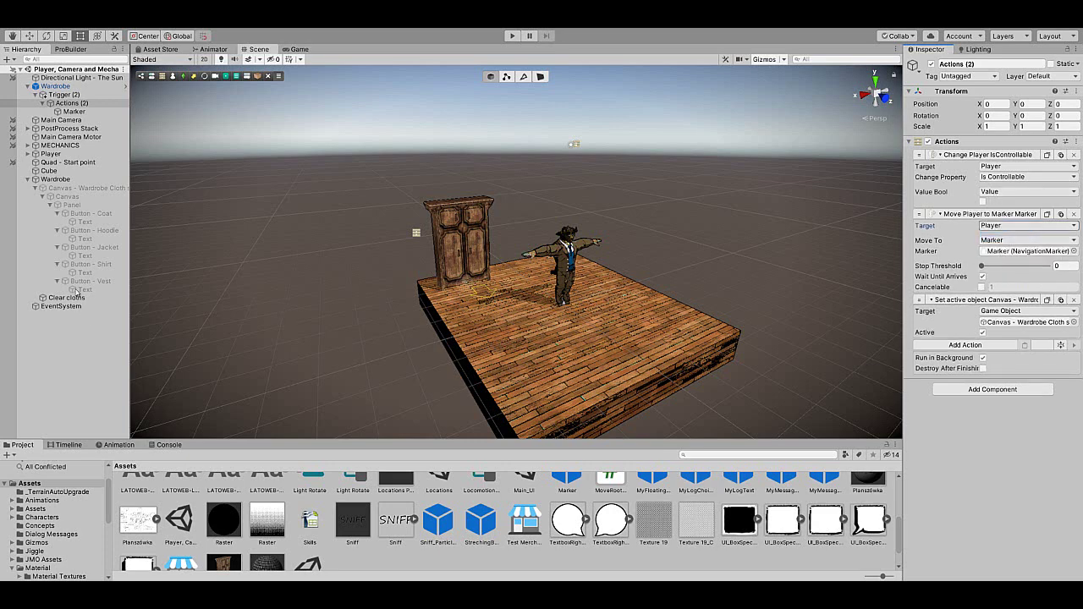
Step: Create a Game Creator UI button under the wardrobe canvas's Panel and name it Button - Close
right_click(78, 207)
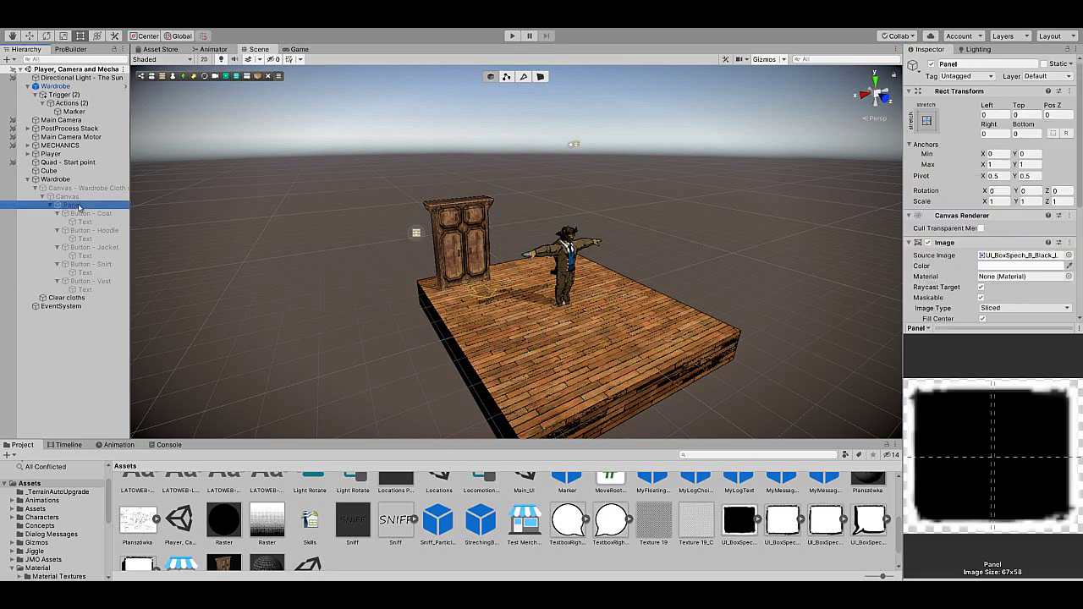
mouse_move(145, 295)
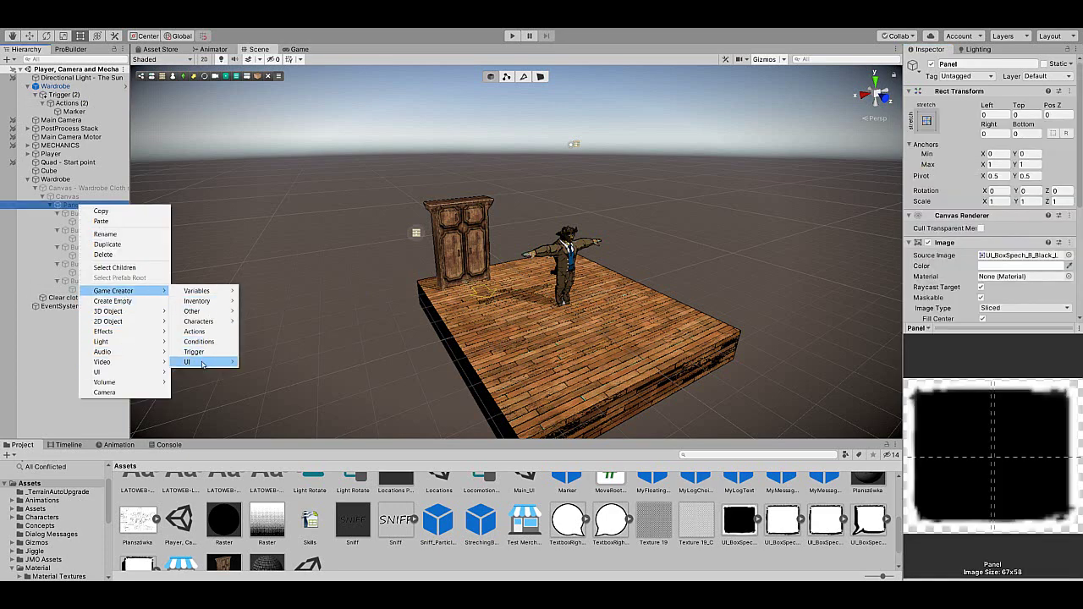
mouse_move(201, 362)
left_click(266, 419)
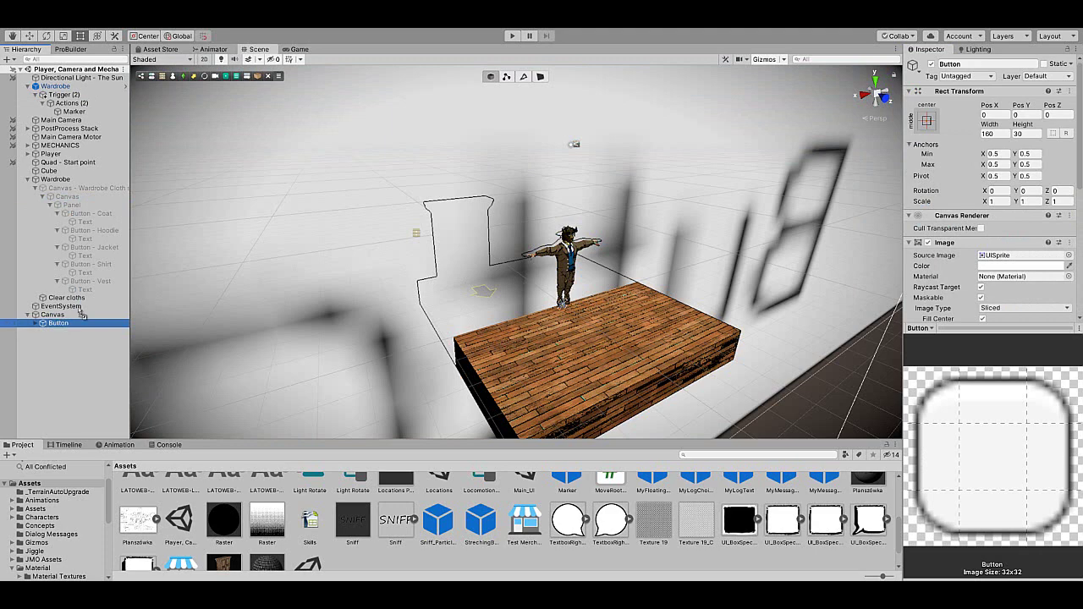
left_click_drag(82, 314, 72, 205)
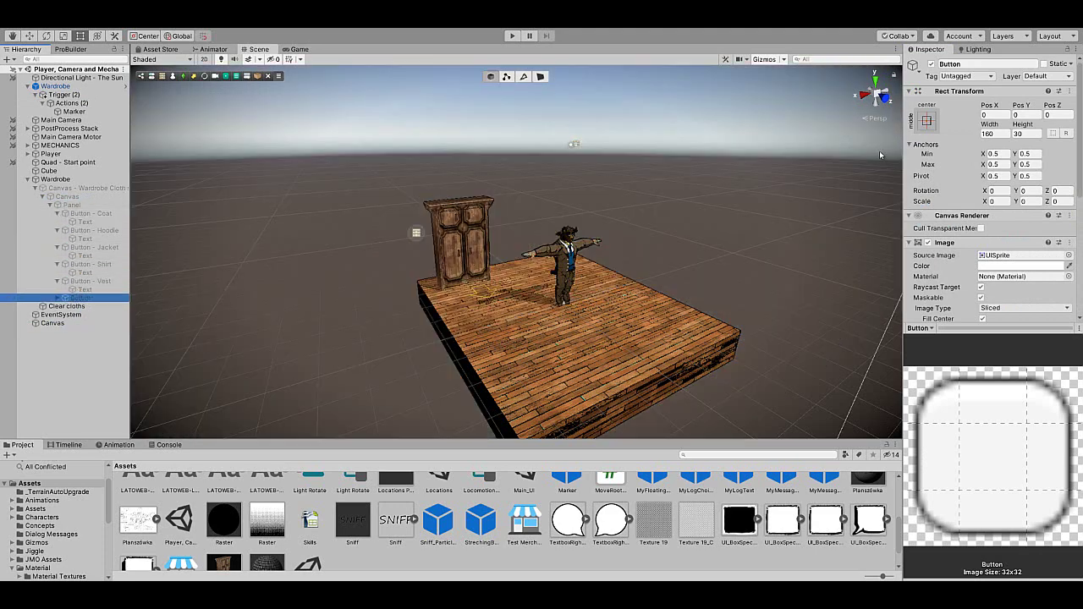
left_click(1008, 64)
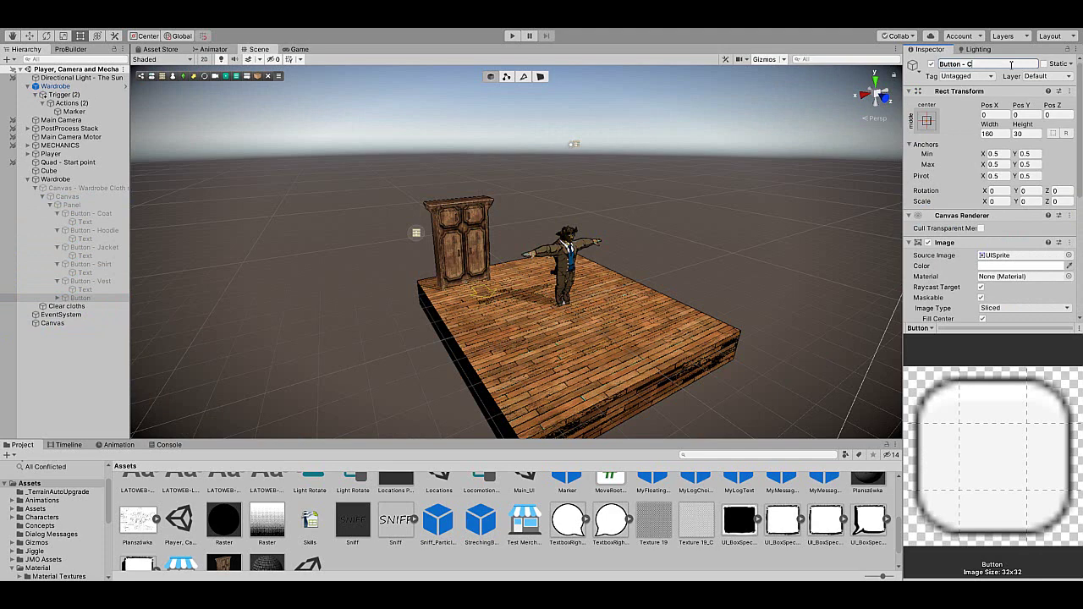
key("Return")
Step: Add a character property action to Button - Close that sets the player's Is Controllable to true
scroll(994, 245, "down", 5)
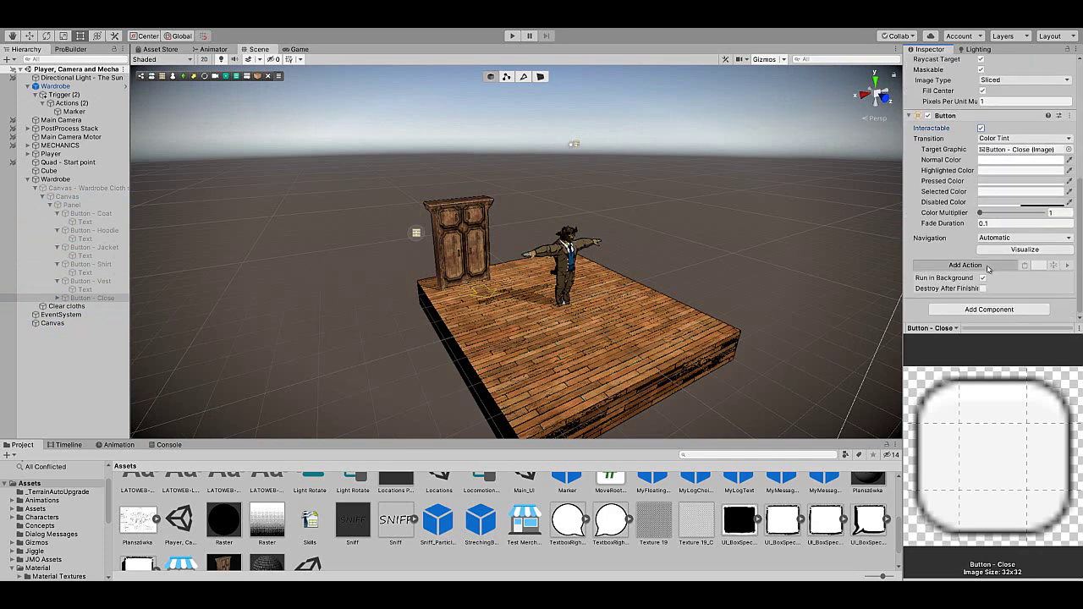
left_click(986, 267)
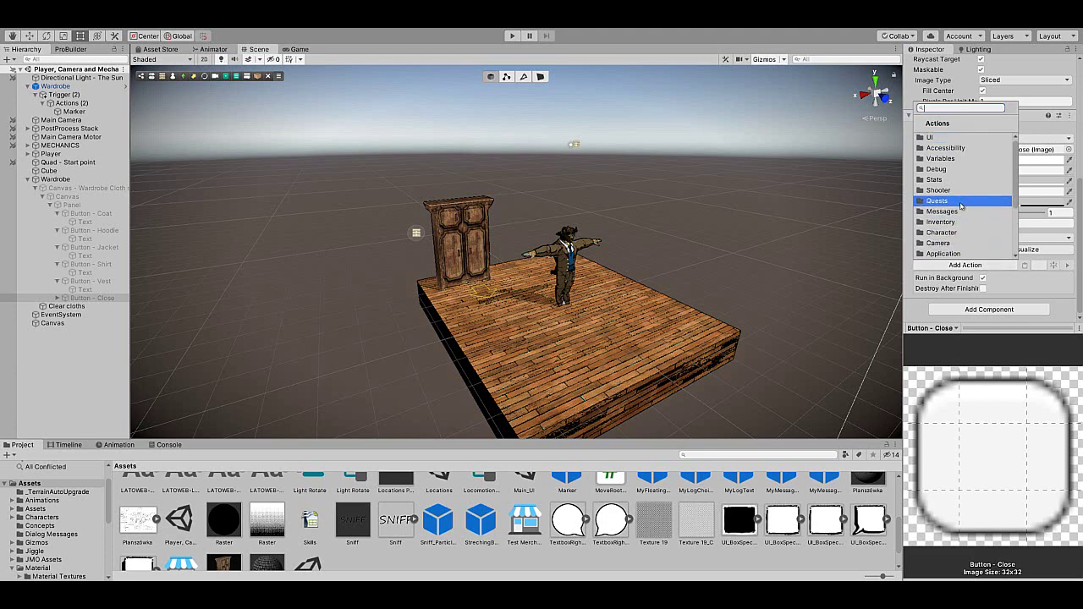
left_click(945, 232)
left_click(947, 249)
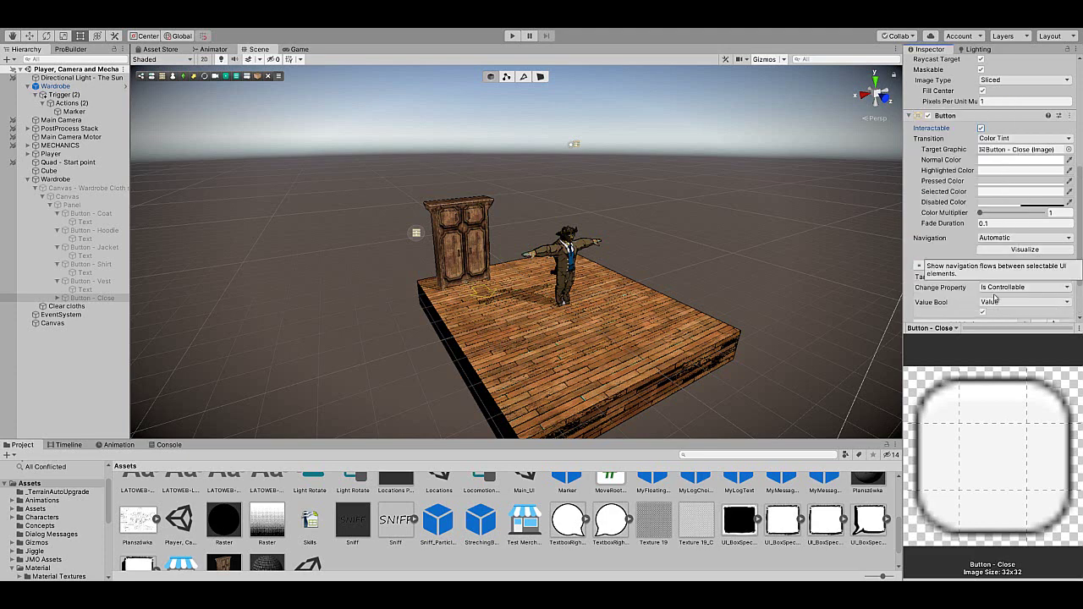
scroll(1043, 219, "down", 3)
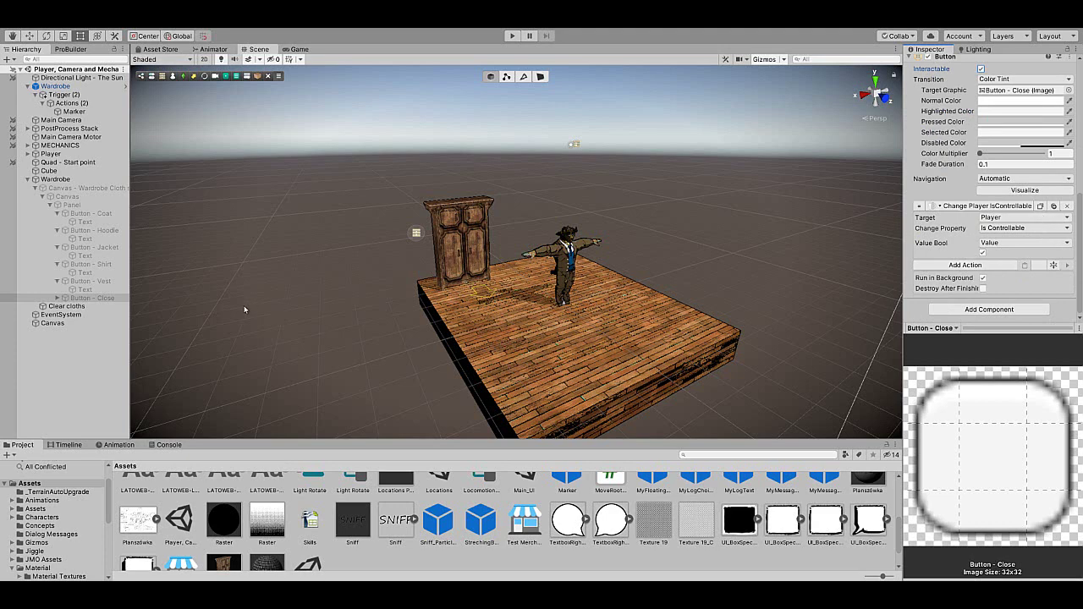
Step: Add a set active action to Button - Close that makes the wardrobe cloth selection canvas inactive
left_click(970, 268)
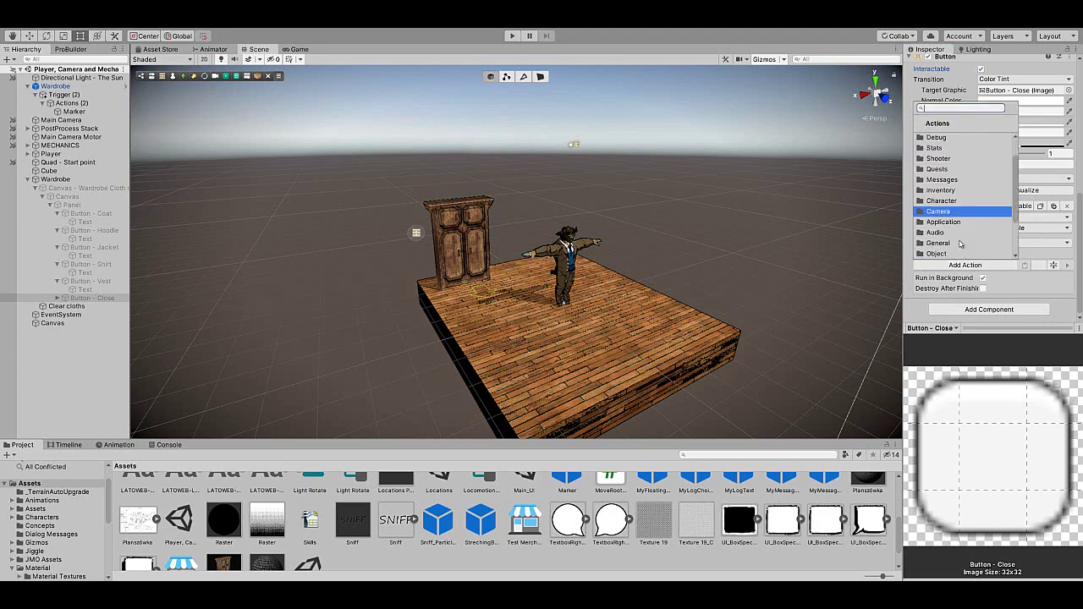
left_click(969, 253)
scroll(964, 237, "down", 5)
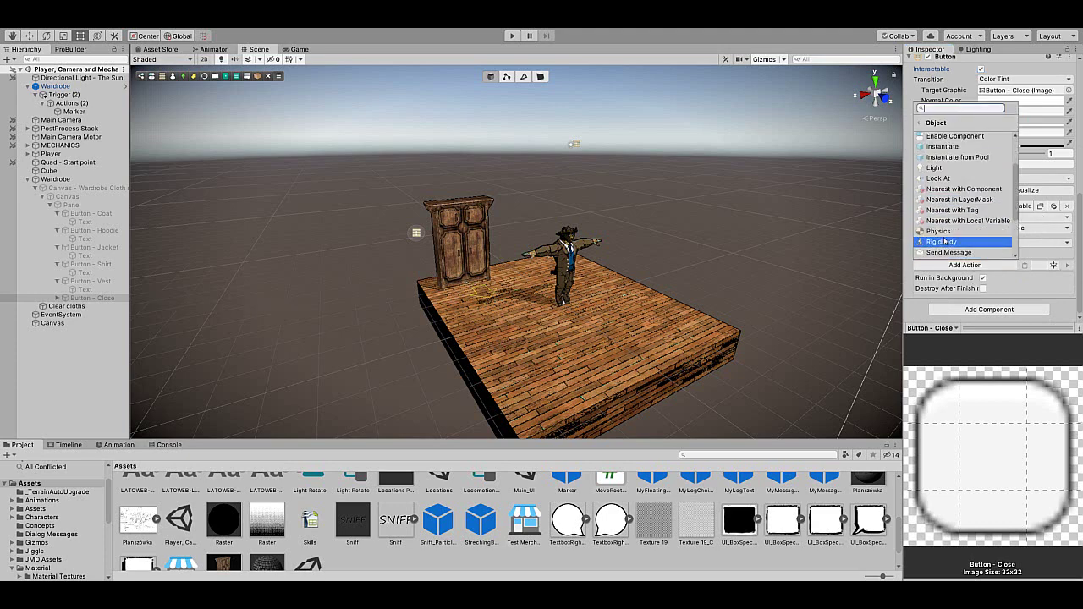
left_click(947, 235)
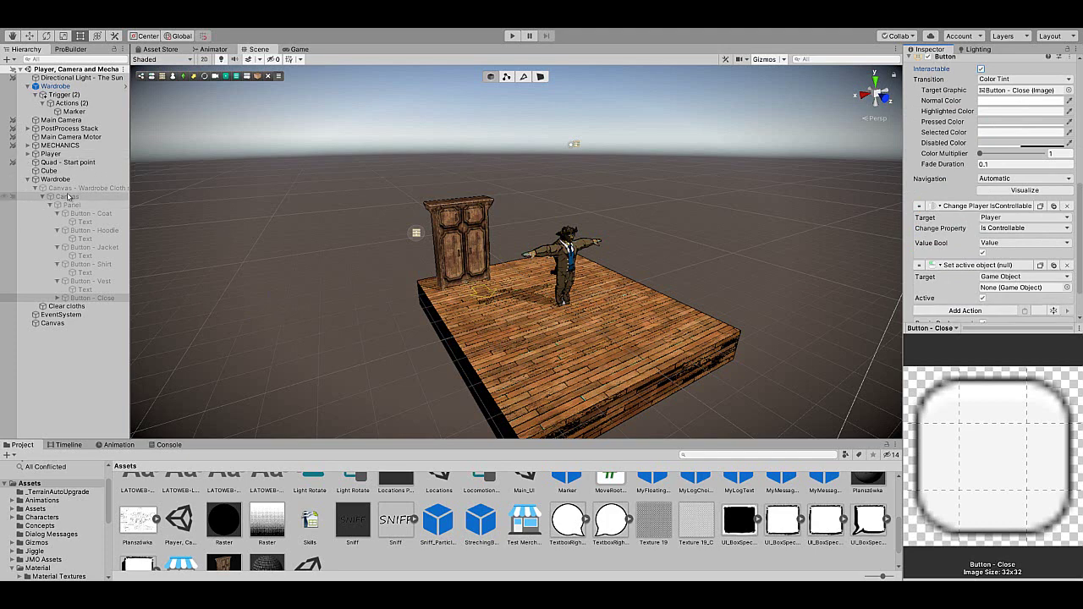
left_click_drag(69, 189, 1000, 296)
left_click(983, 299)
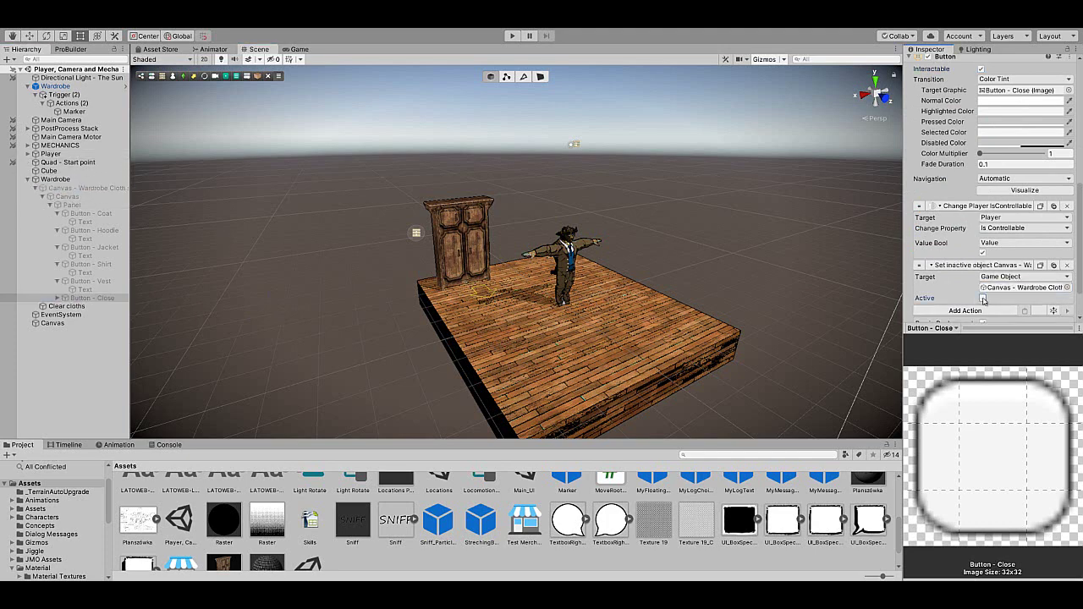
Step: Run the scene to test the Coat and Vest outfit buttons at the wardrobe, and stop play mode
left_click(512, 36)
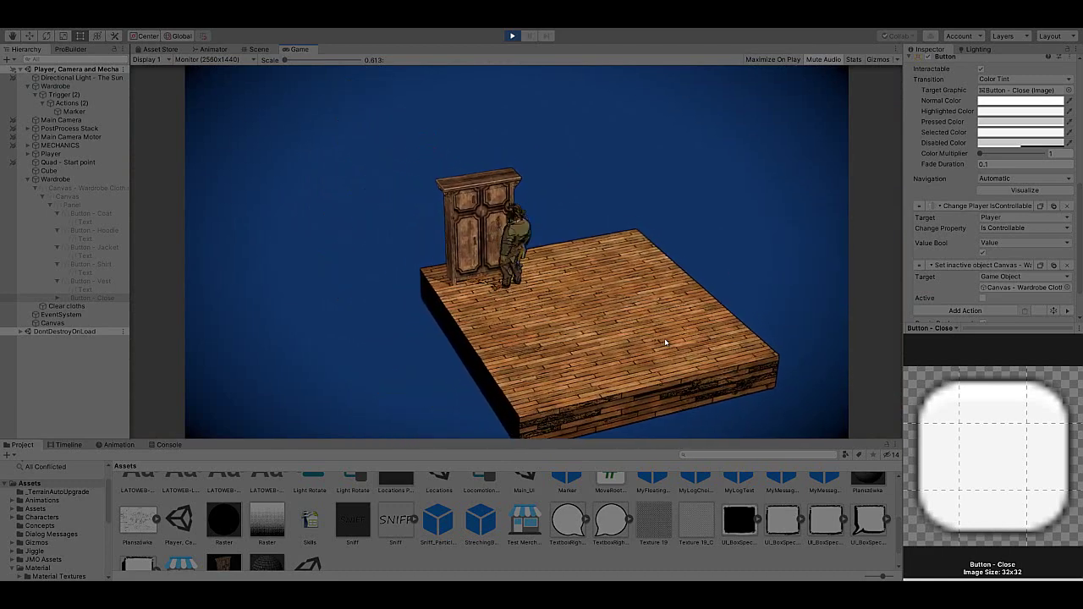
left_click(302, 89)
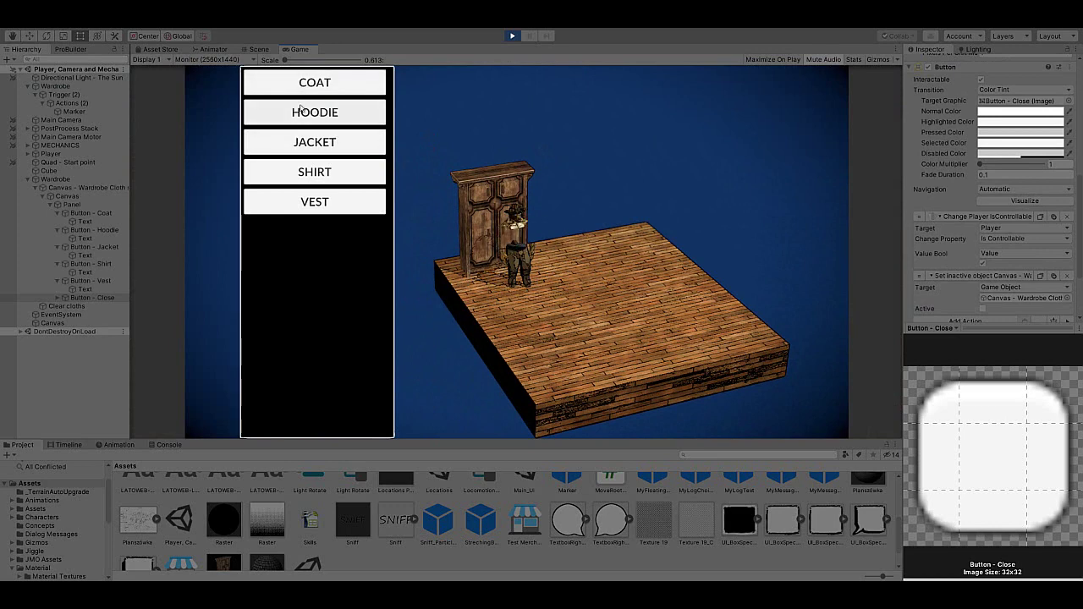
left_click(303, 203)
left_click(320, 87)
left_click(313, 200)
left_click(512, 37)
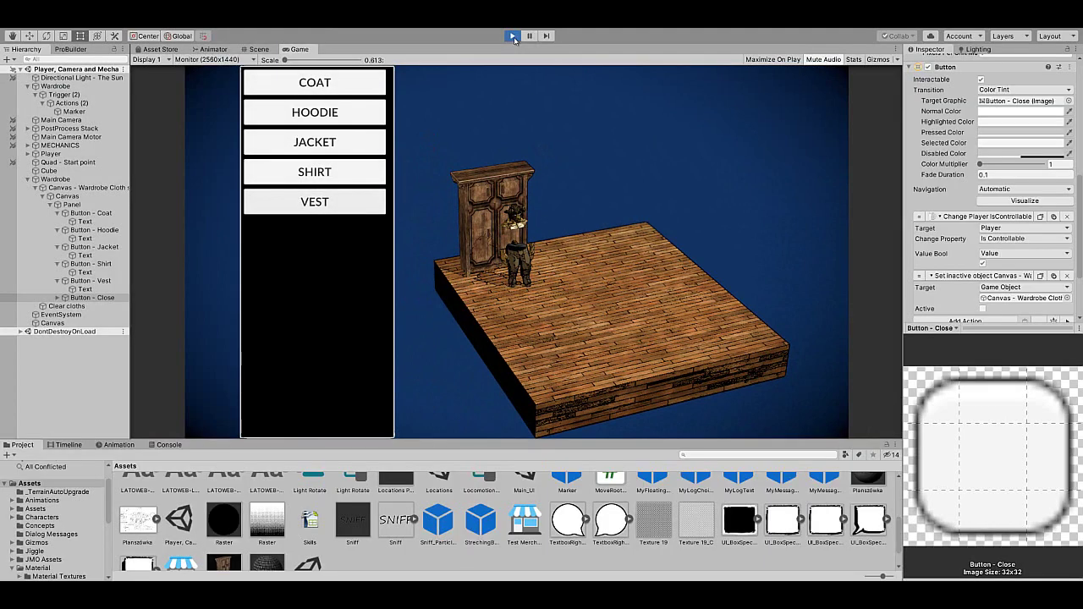
Step: Move the Clear cloths action first in the Coat, Hoodie, Jacket, Shirt and Vest buttons, and the canvas deactivation first in Button - Close
left_click(89, 213)
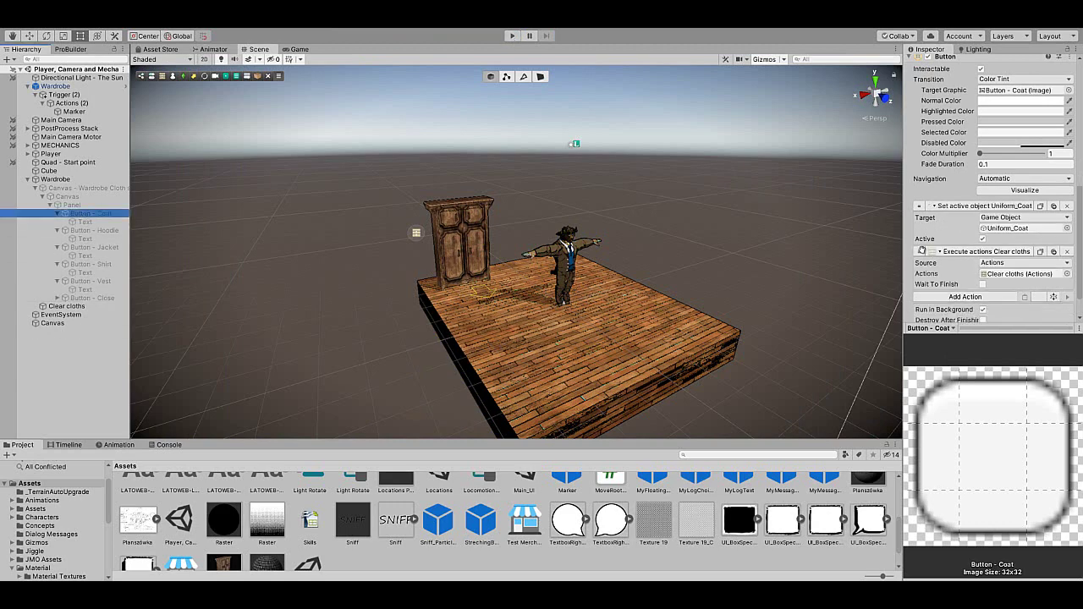
left_click_drag(920, 251, 922, 203)
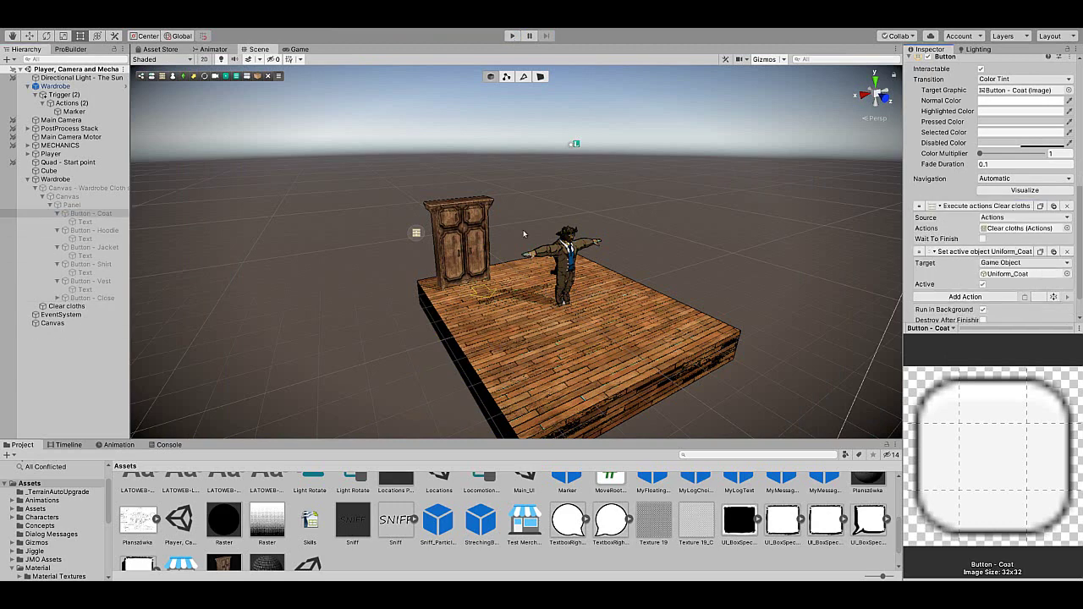
left_click(118, 231)
left_click_drag(932, 253, 929, 206)
left_click(80, 246)
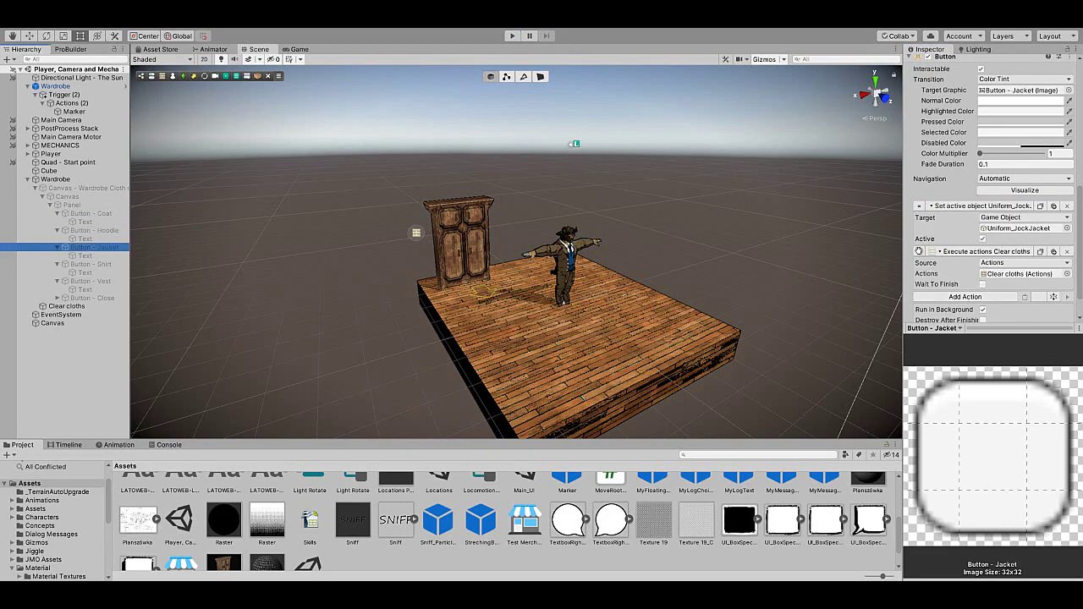
left_click_drag(918, 251, 921, 205)
left_click(85, 264)
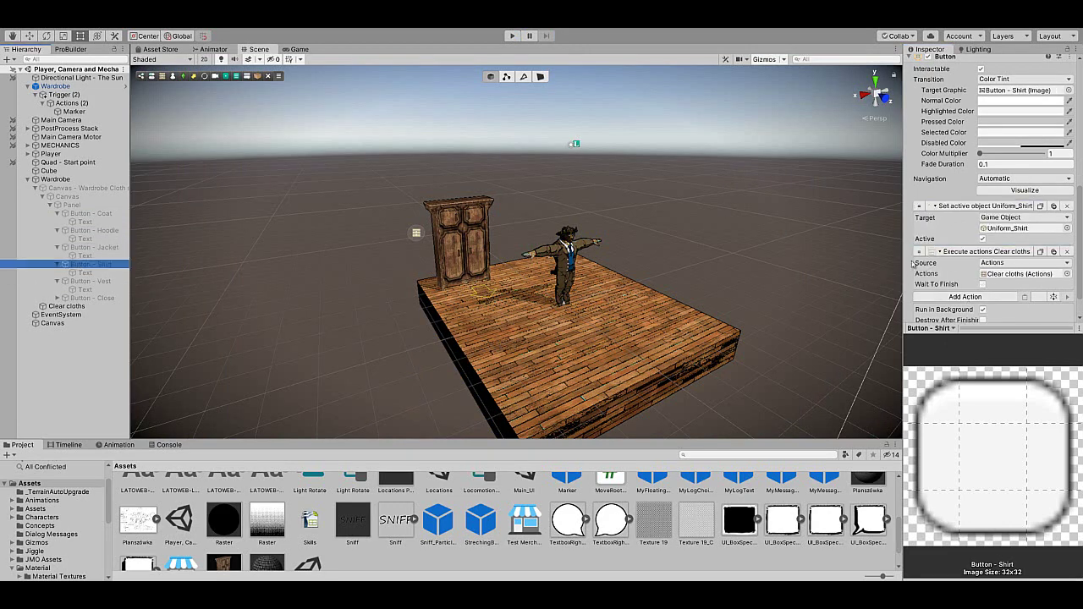
left_click_drag(917, 251, 922, 205)
left_click(88, 281)
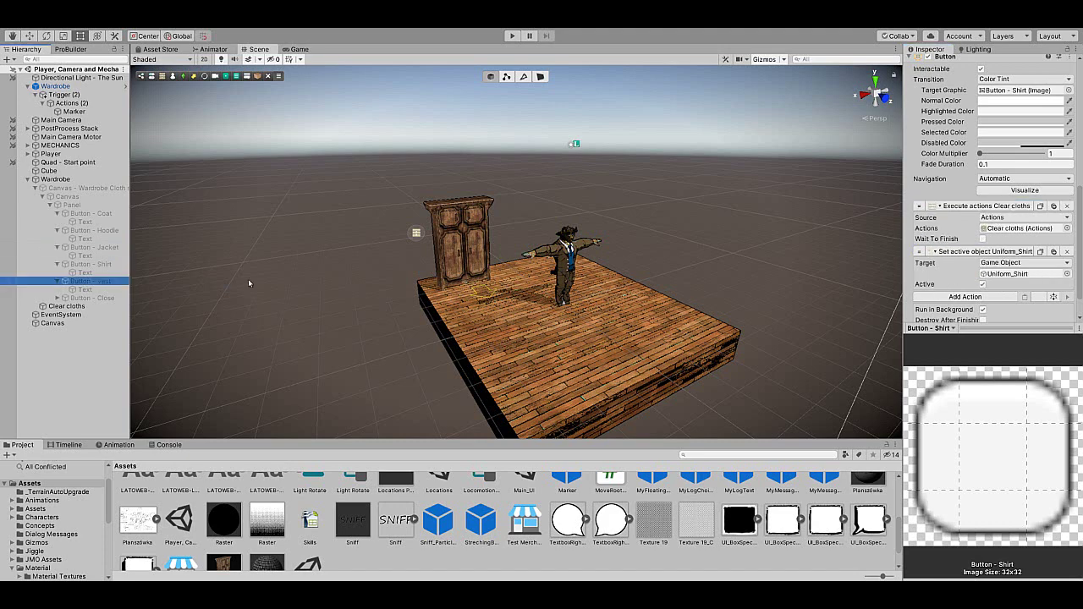
left_click_drag(917, 252, 921, 204)
left_click(91, 298)
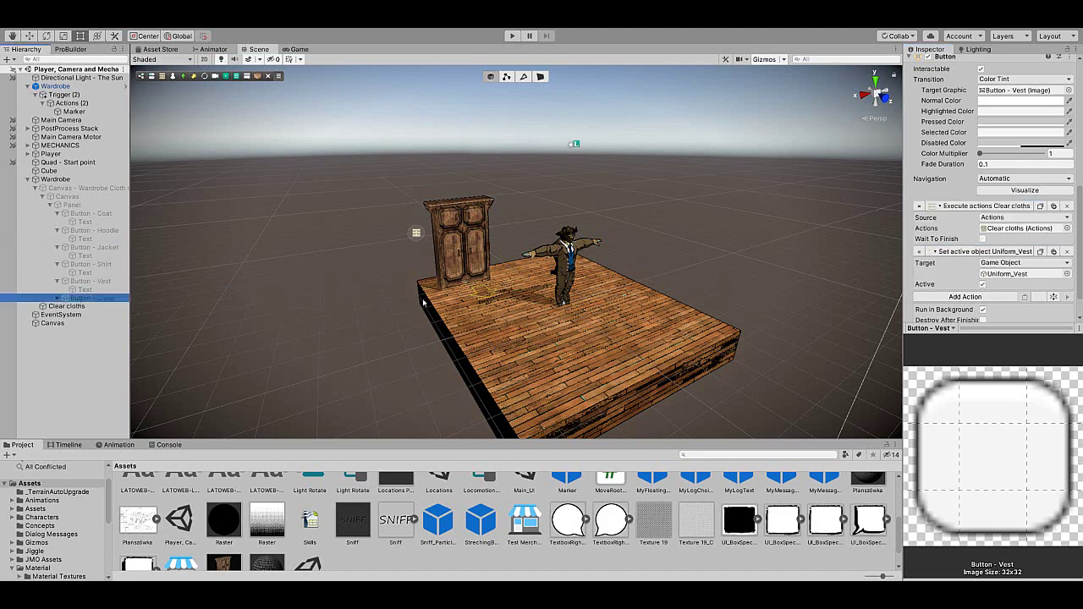
left_click_drag(920, 264, 925, 206)
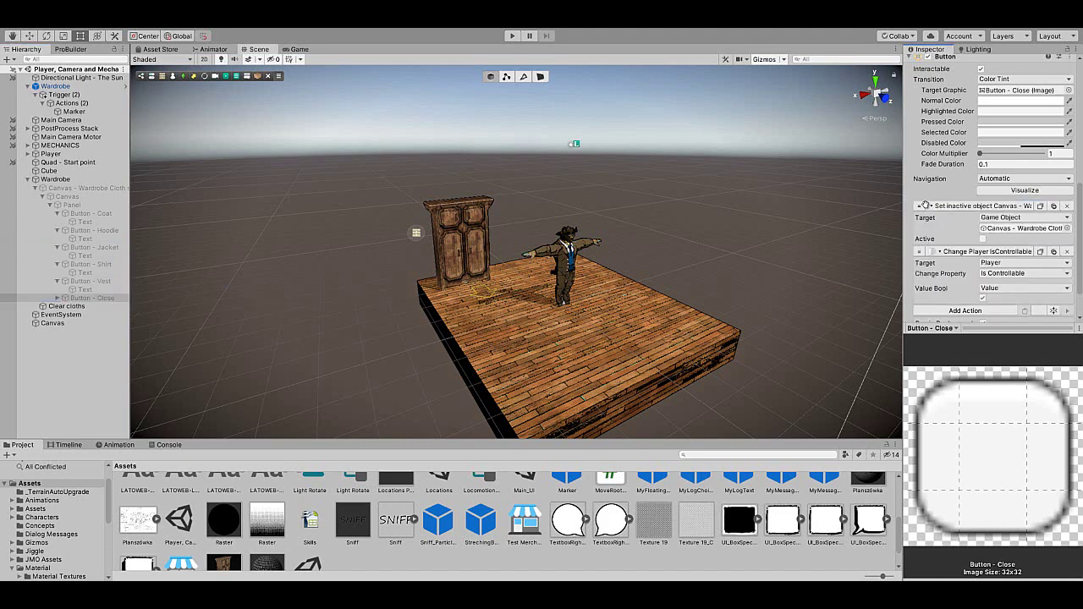
Step: Run the scene and walk the player around the platform to the wardrobe to bring up the outfit menu
left_click(512, 36)
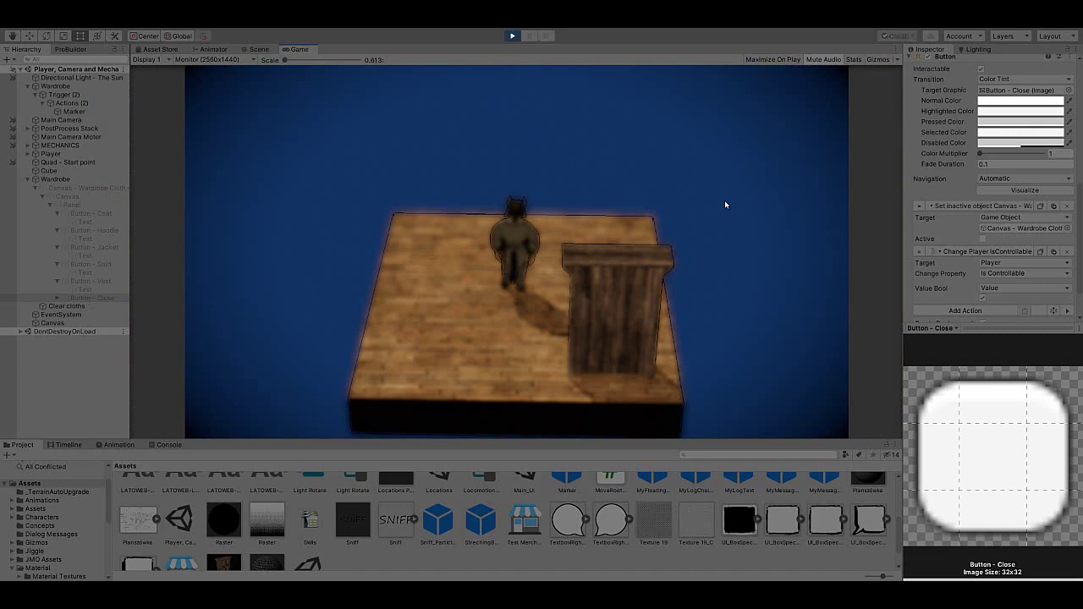
key("d")
key("s")
key("a")
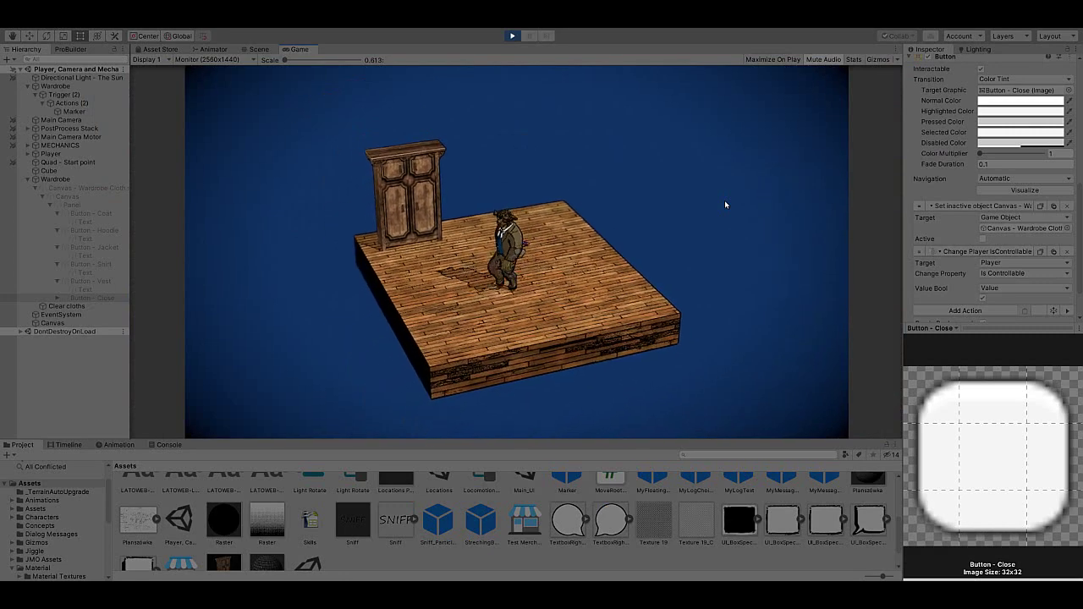
key("w")
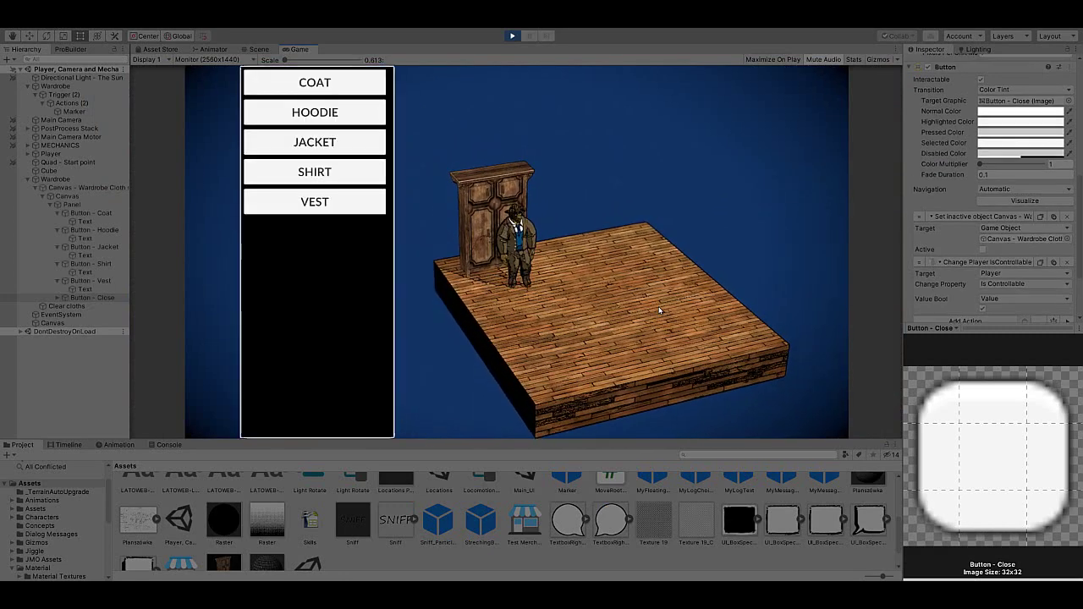
Step: Test switching between the hoodie, jacket, shirt, vest and coat outfits in the wardrobe menu, and stop play mode
left_click(302, 113)
left_click(309, 142)
left_click(307, 172)
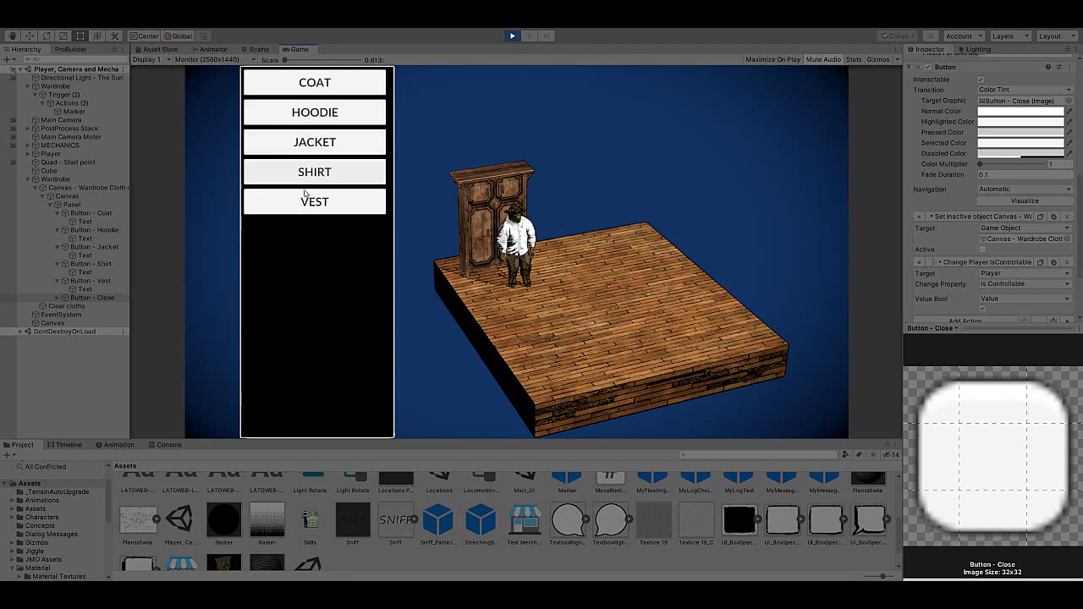
left_click(287, 202)
left_click(314, 82)
left_click(313, 207)
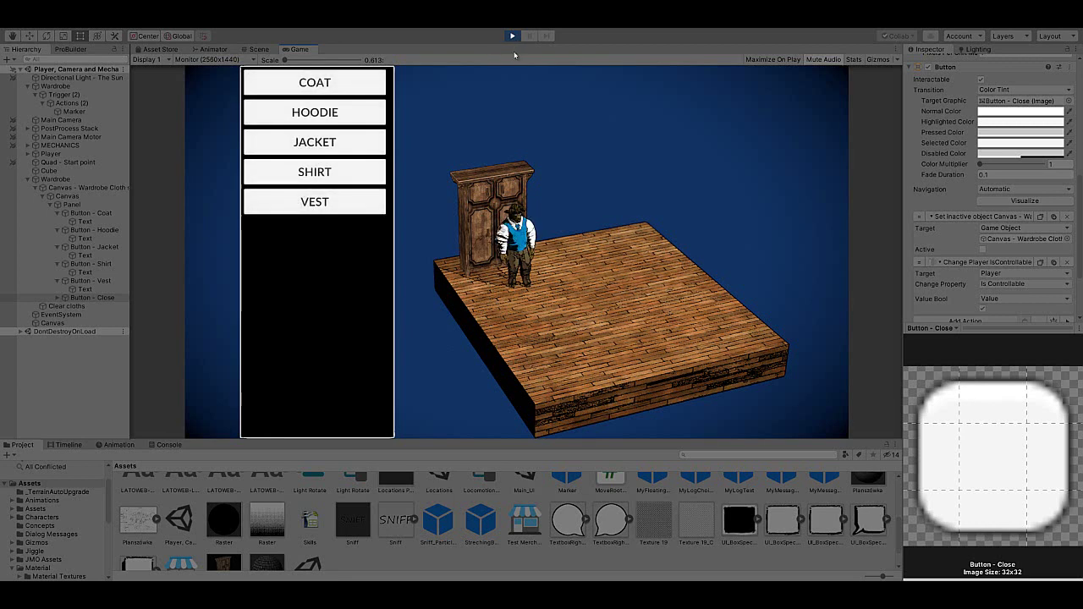
left_click(322, 91)
left_click(314, 113)
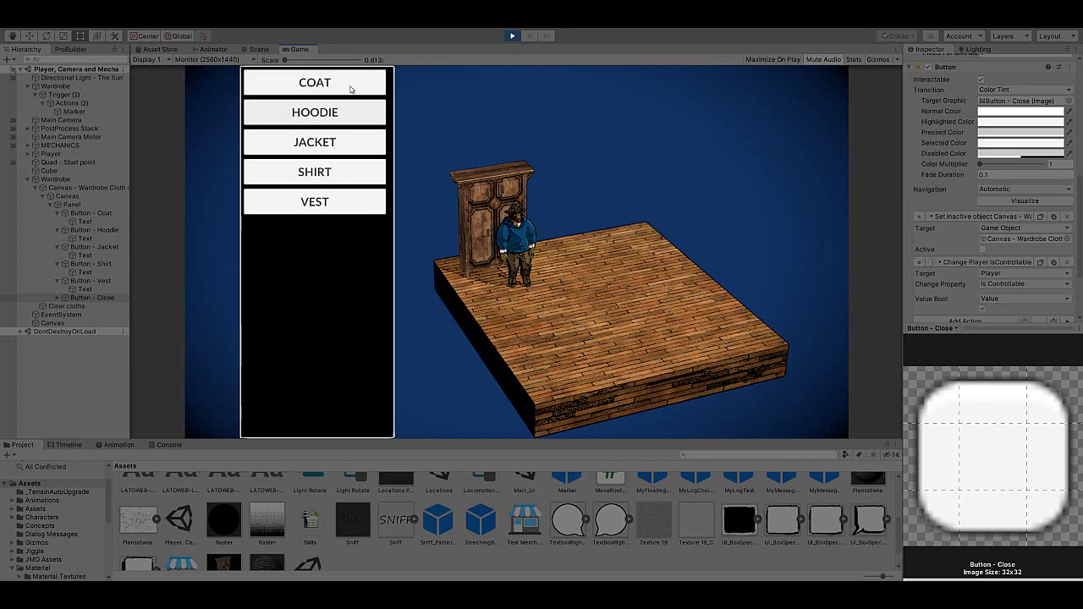
left_click(512, 36)
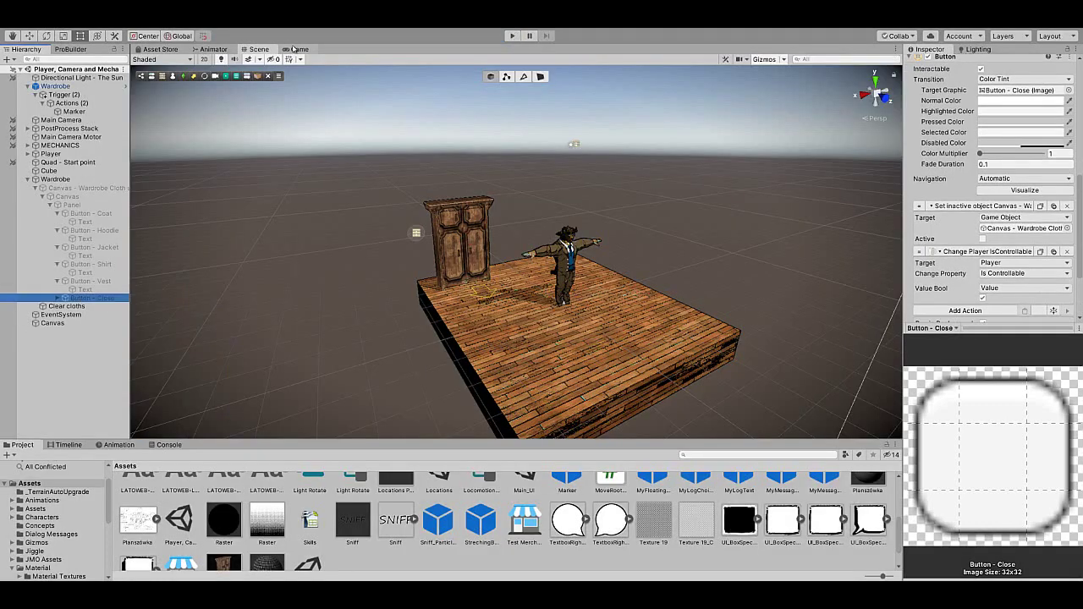
Step: Activate the wardrobe cloth selection canvas and display its menu in the Game view
left_click(93, 187)
left_click(931, 63)
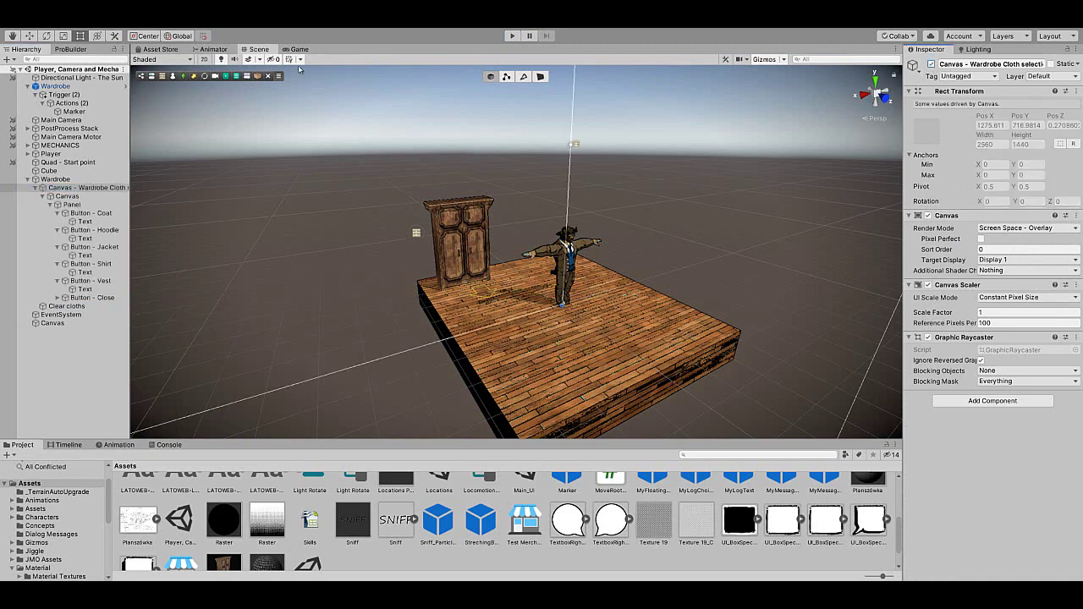
left_click(301, 49)
Step: Set the source image of Button - Close to the UI_BoxSpech_B_White sprite
left_click(93, 297)
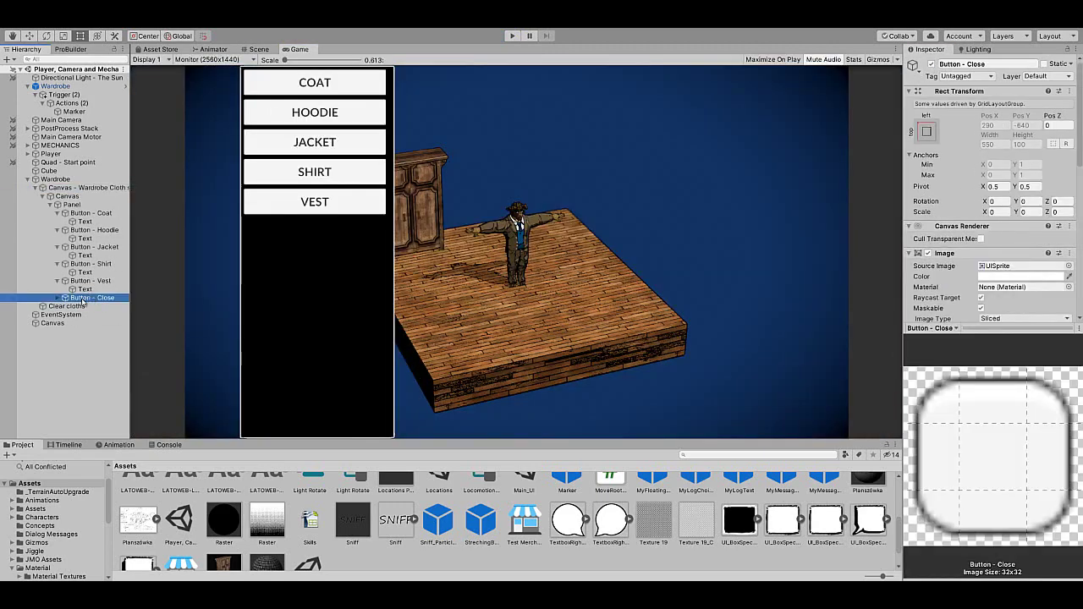
scroll(961, 282, "down", 3)
left_click(58, 298)
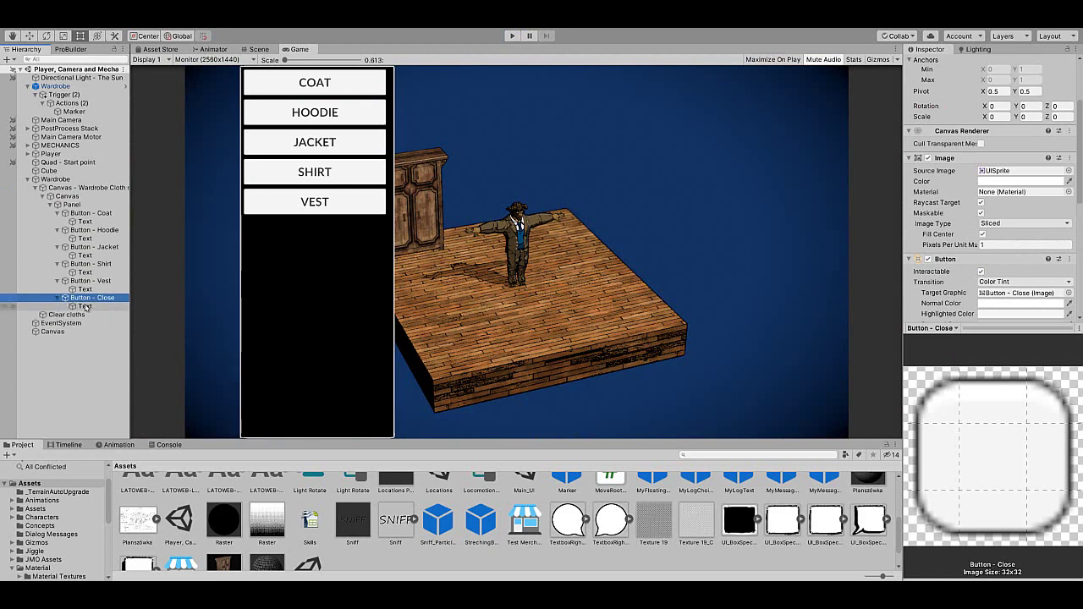
left_click_drag(783, 520, 1017, 108)
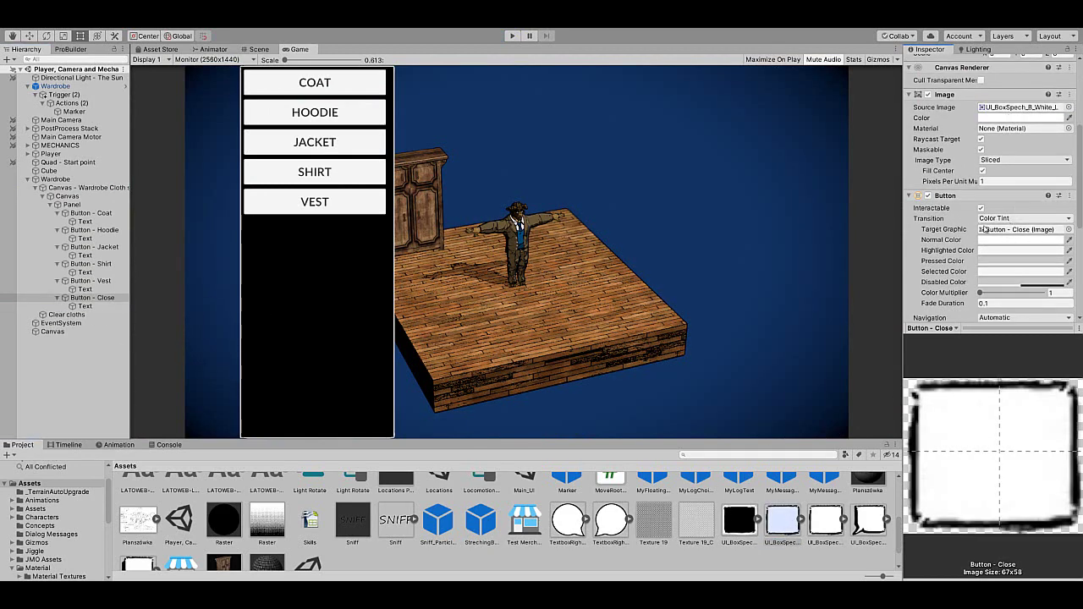
scroll(1011, 230, "down", 3)
Step: Set the color of the Button - Close label to white (FFFFFF) and its text to CLOSE
left_click(80, 306)
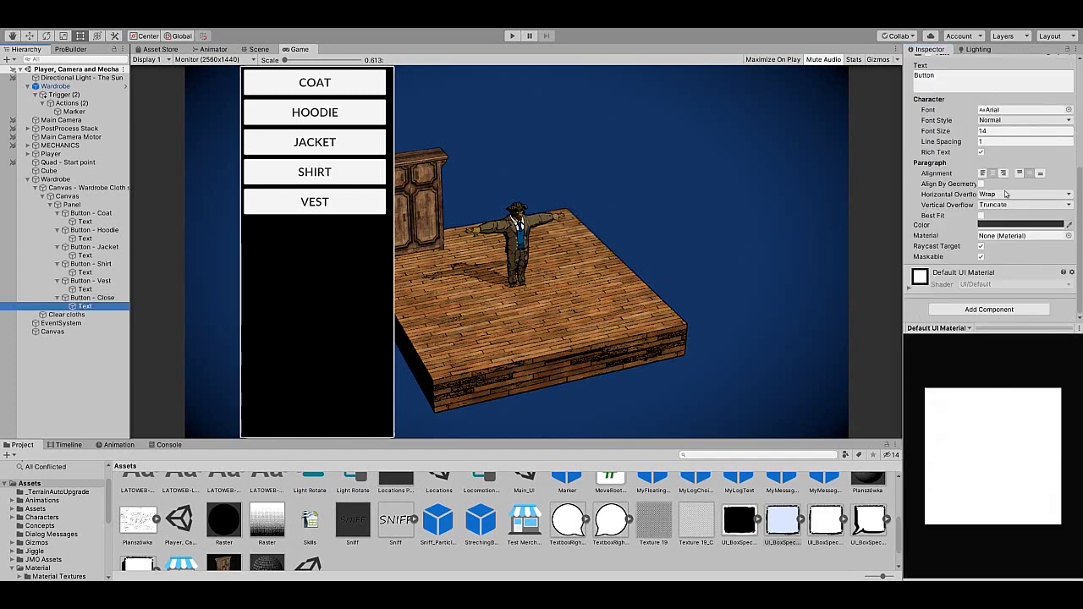
left_click(1019, 224)
left_click_drag(782, 359, 774, 341)
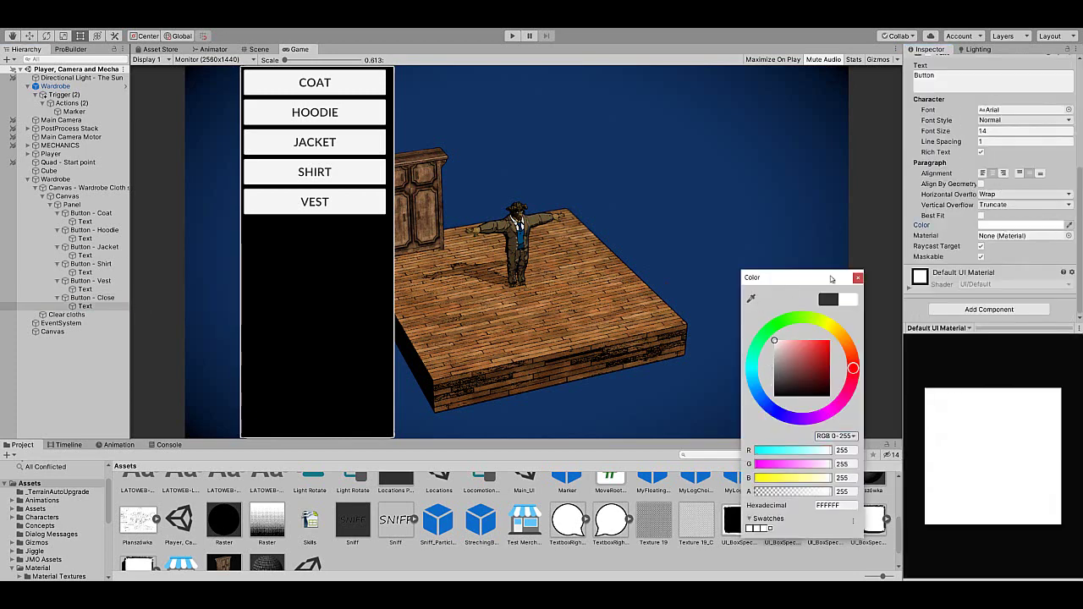
left_click(990, 83)
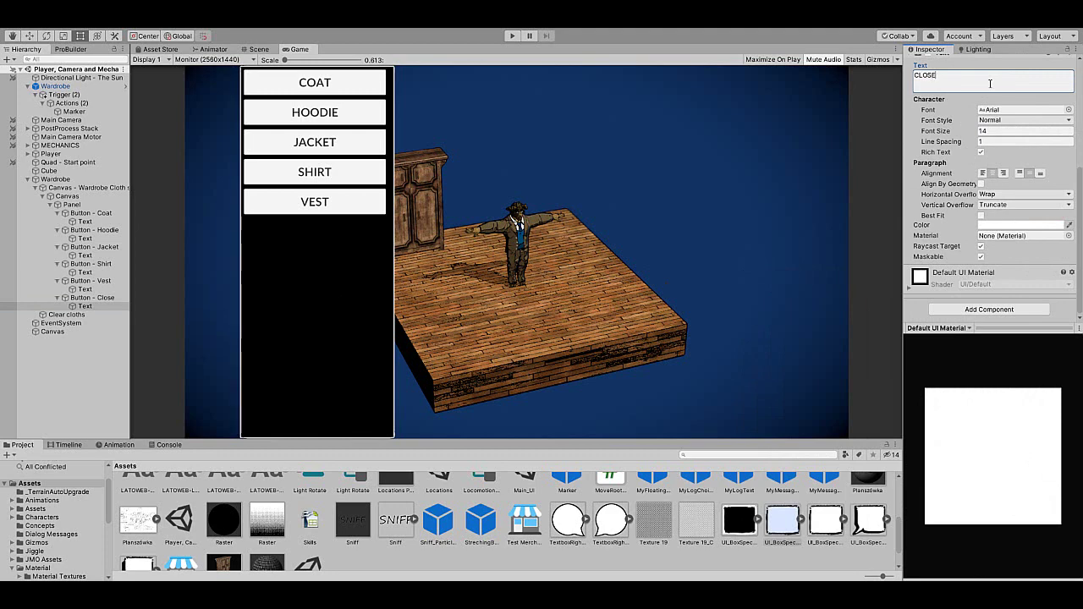
Step: Replace Button - Close with a duplicate of Button - Vest renamed Button - Close
left_click(82, 299)
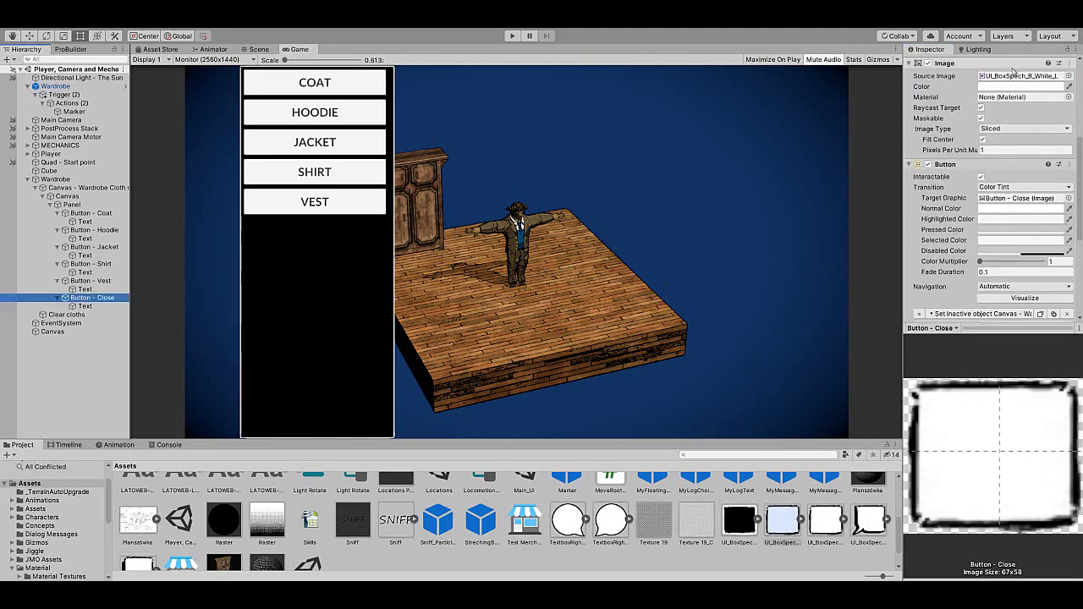
key("Delete")
left_click(93, 280)
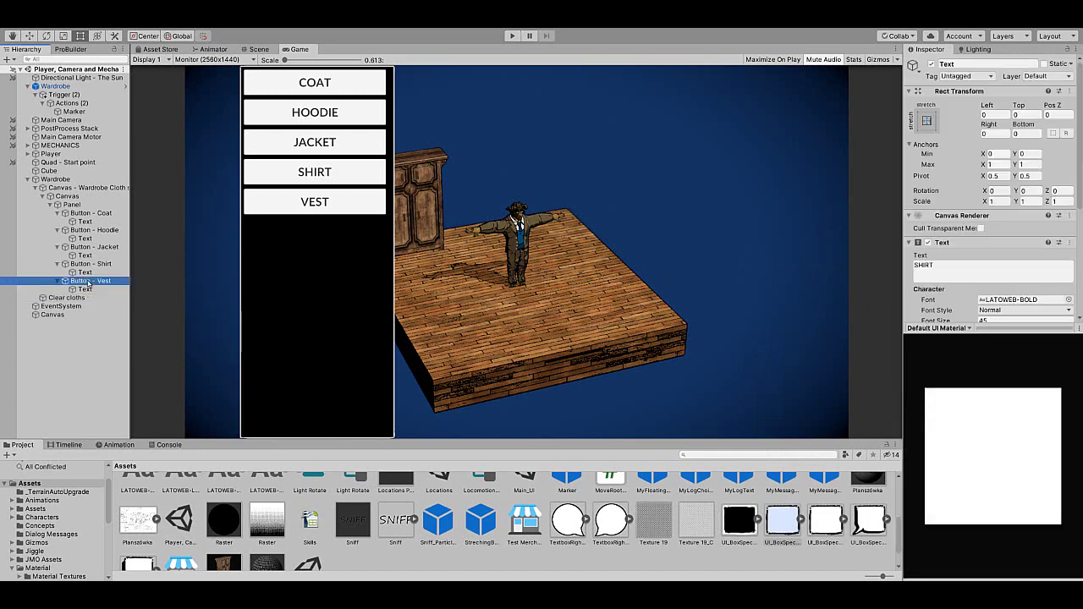
key("ctrl+d")
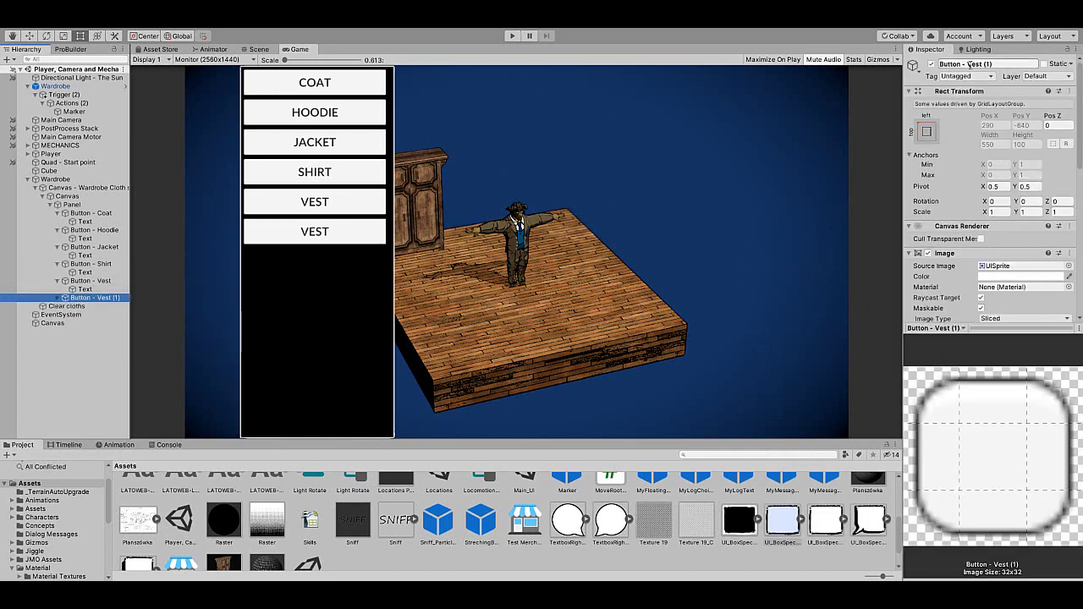
left_click_drag(968, 64, 1036, 75)
type("Clos")
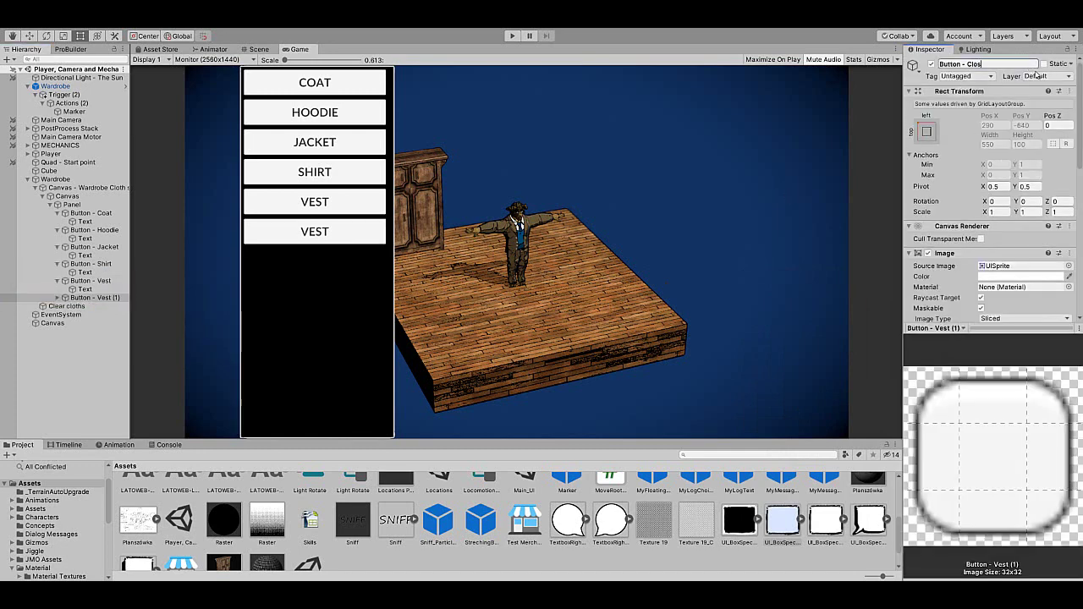
type("e")
key("Return")
Step: Set the new Button - Close label text to CLOSE and select the button
left_click(58, 297)
left_click(85, 306)
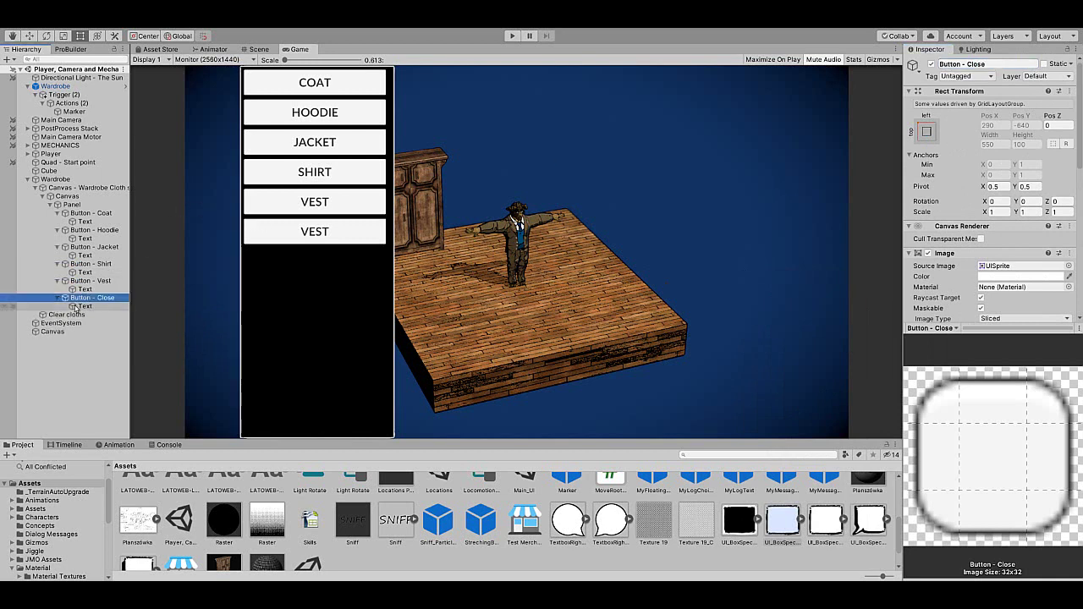
left_click(962, 269)
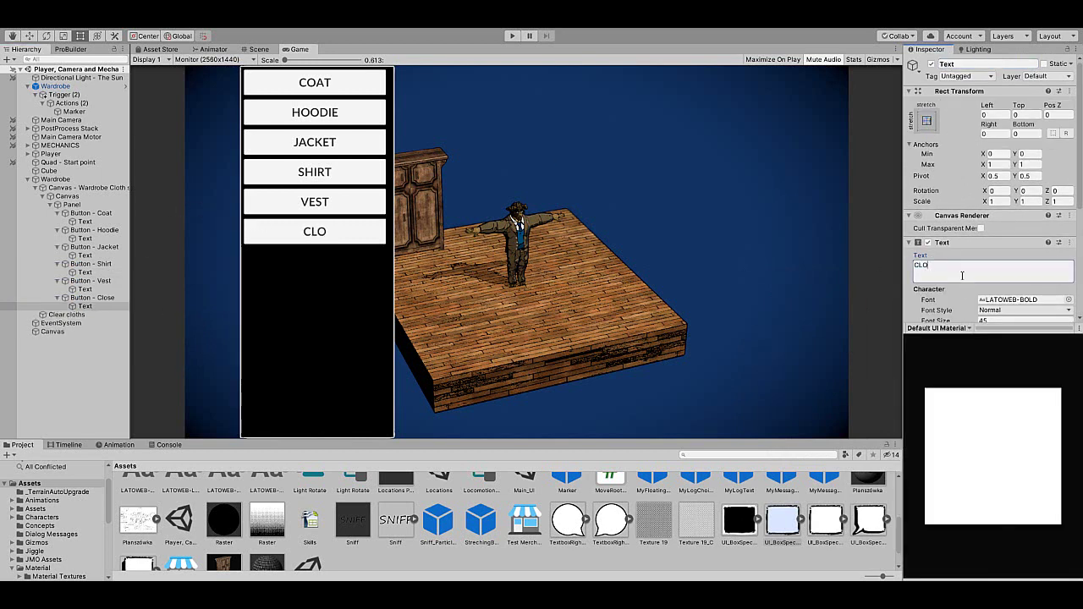
left_click(92, 298)
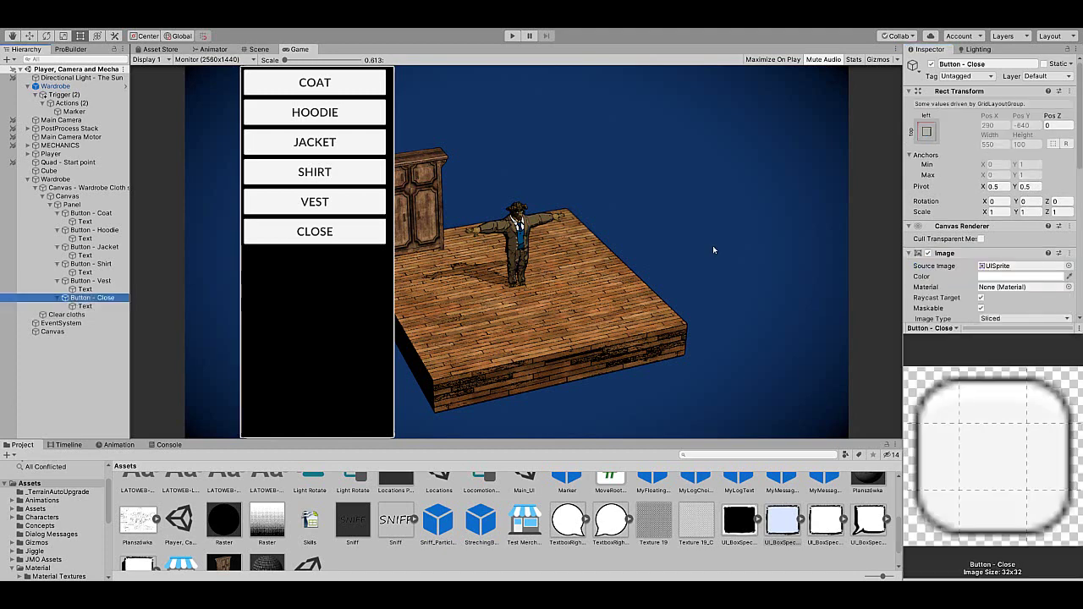
Step: Remove the Clear cloths action from Button - Close and make its remaining action set Canvas - Wardrobe Cloth selection inactive
scroll(962, 240, "down", 5)
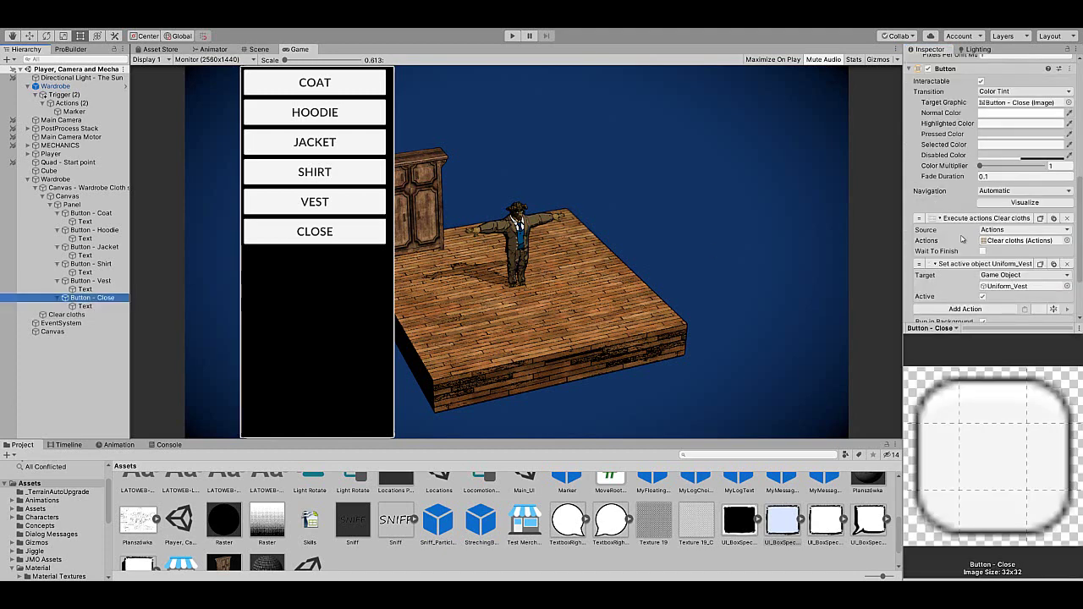
left_click(1066, 219)
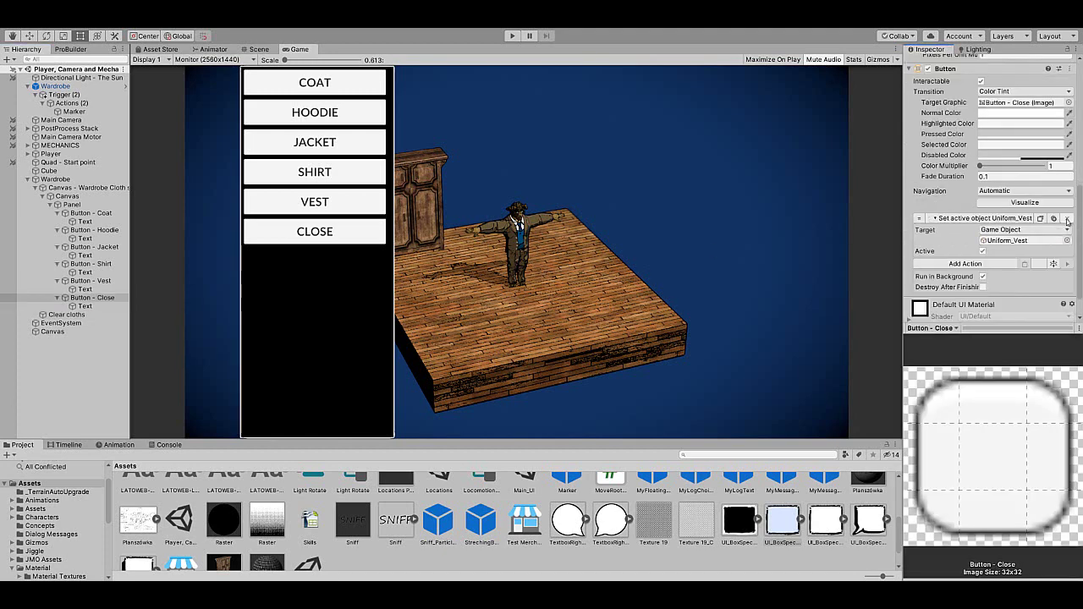
left_click_drag(57, 188, 1002, 241)
left_click(982, 251)
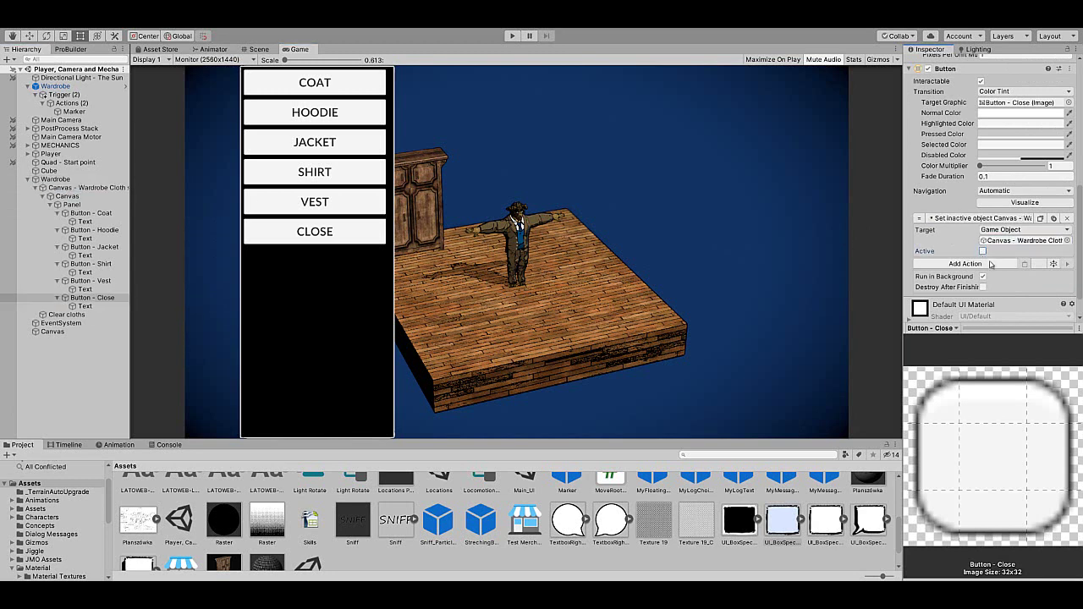
Step: Add a character property action to Button - Close that sets the Player's Is Controllable value to true
left_click(990, 264)
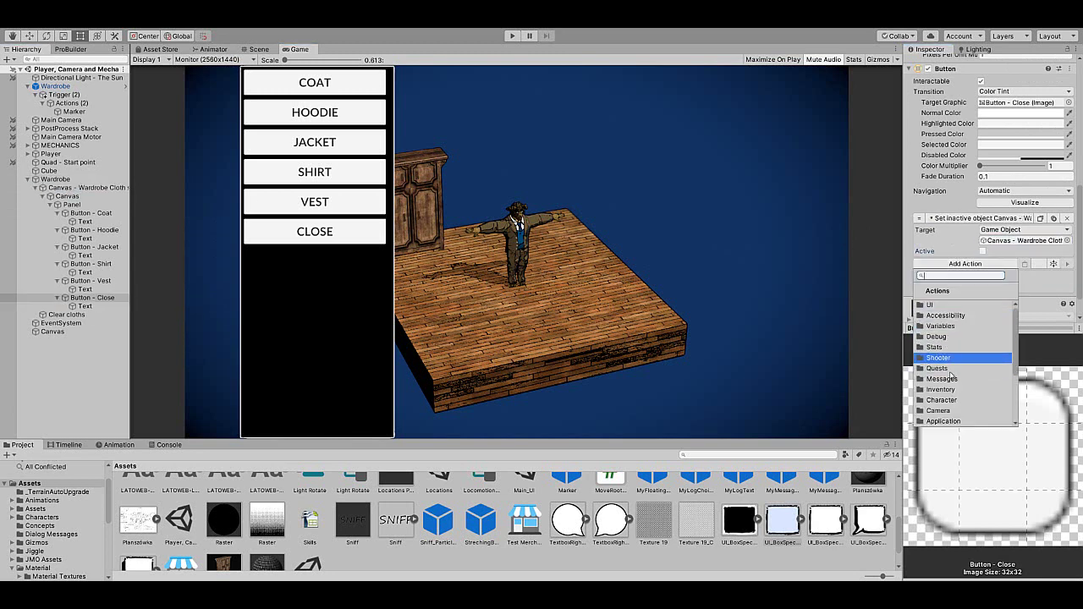
left_click(940, 399)
left_click(943, 407)
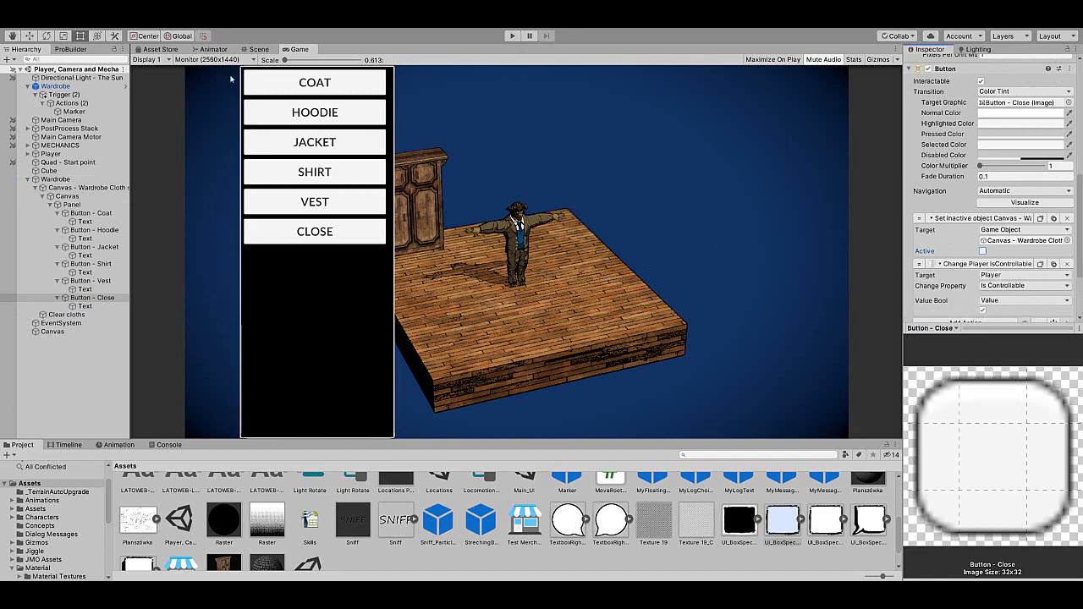
Step: Deactivate the nested Canvas inside Canvas - Wardrobe Cloth selection
left_click(81, 187)
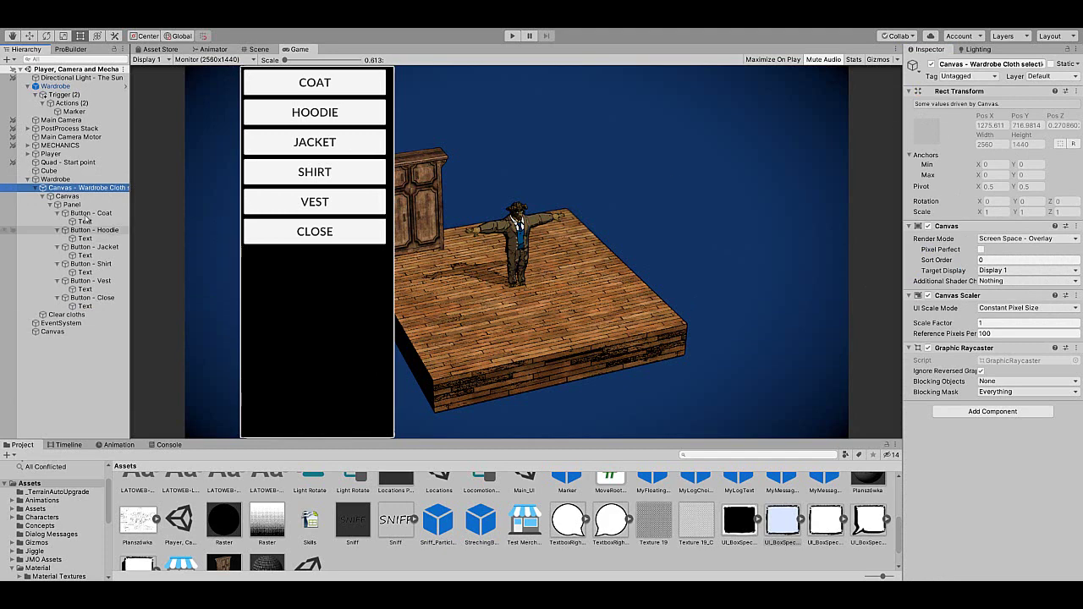
left_click(67, 196)
left_click(930, 64)
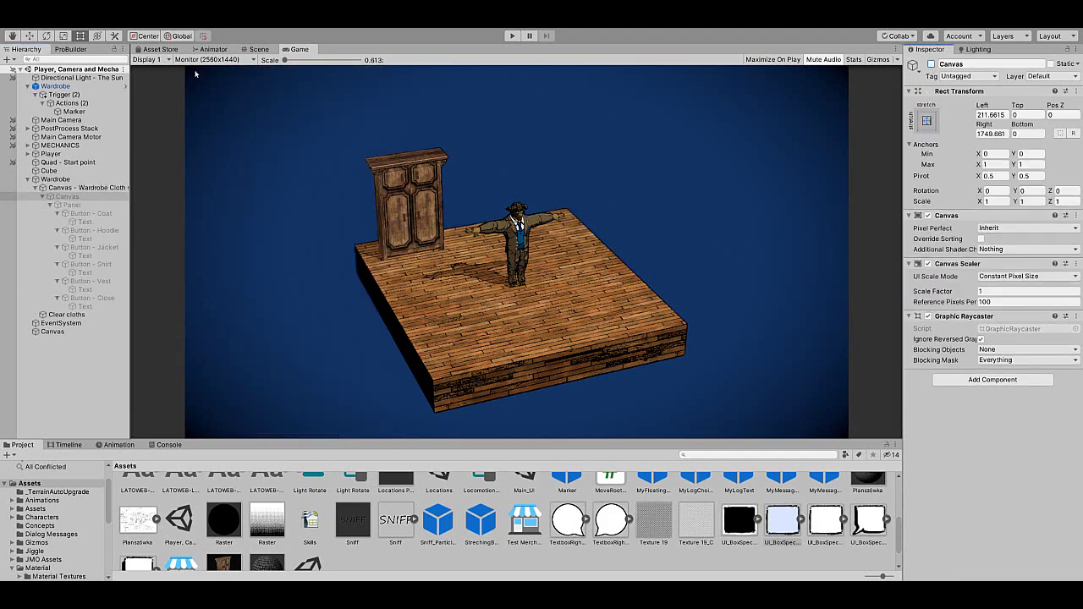
Step: Play-test the wardrobe interaction and check which object the set active action in Actions (2) targets
left_click(512, 35)
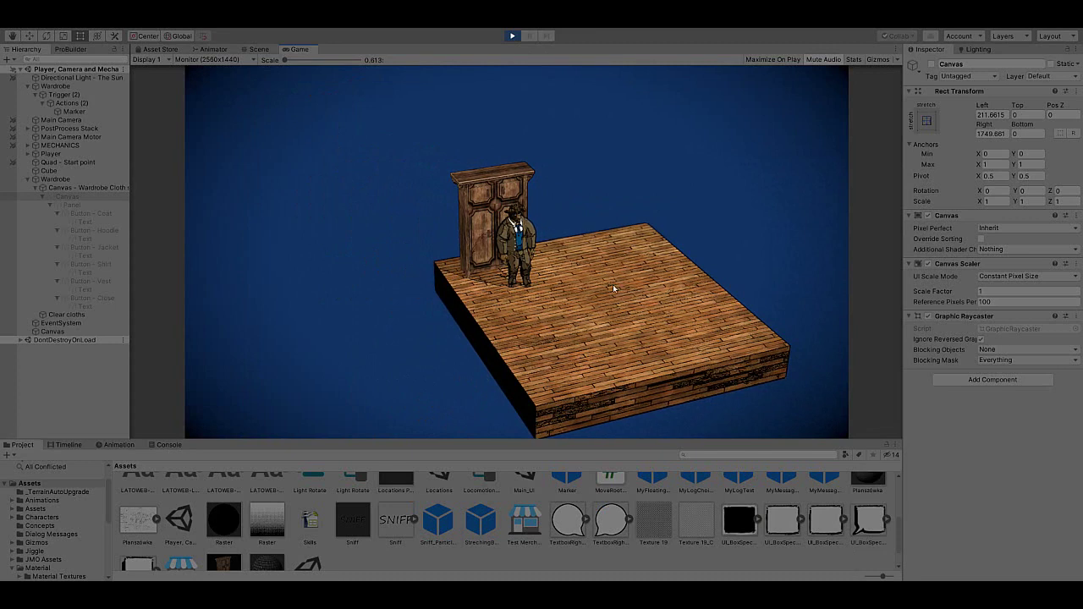
left_click(71, 102)
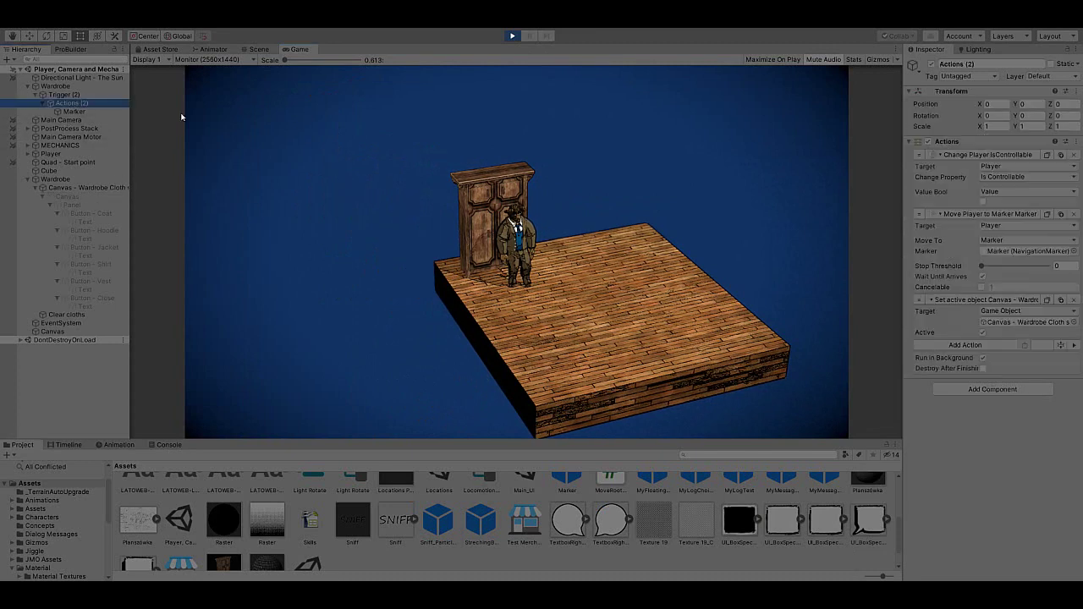
left_click(1021, 324)
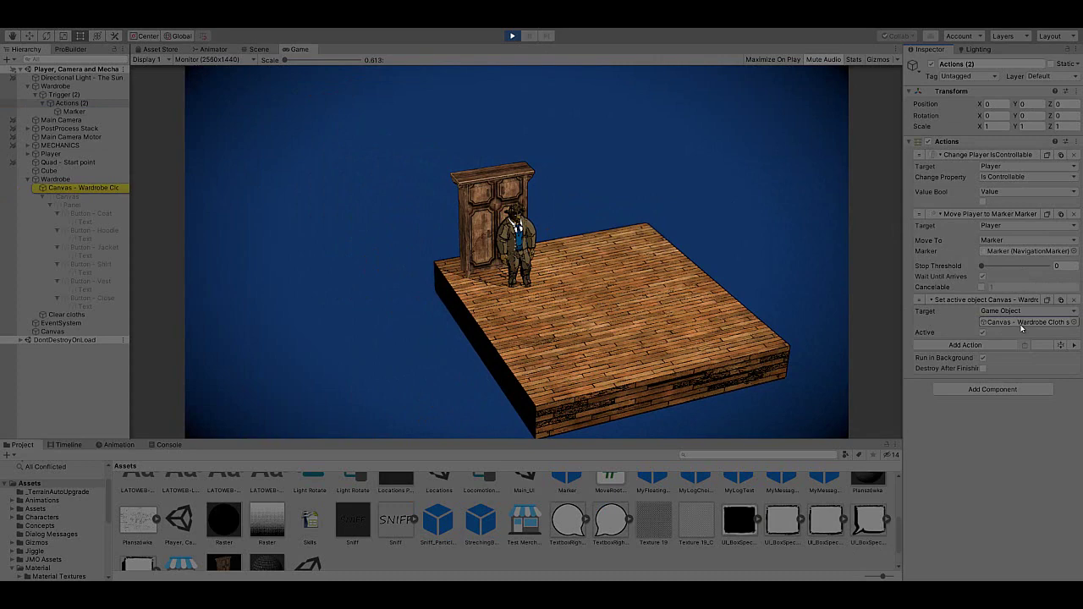
left_click(511, 36)
Step: Reactivate the nested Canvas and deactivate its parent, Canvas - Wardrobe Cloth selection, instead
left_click(76, 195)
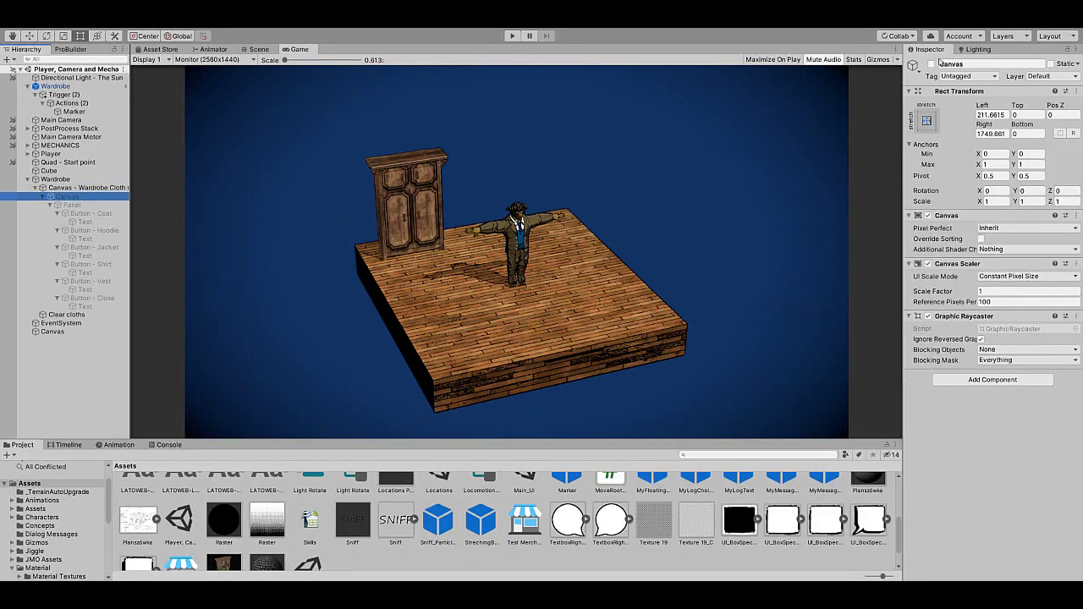
left_click(931, 64)
left_click(84, 187)
left_click(931, 64)
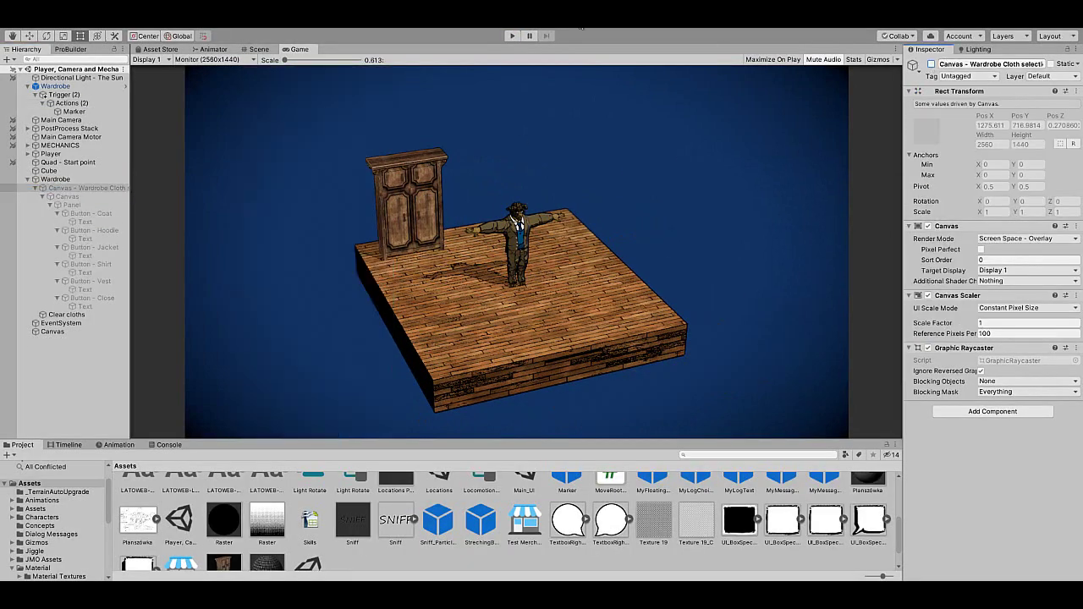
Step: Play-test the wardrobe menu by switching to the hoodie, jacket, shirt and vest outfits and closing the menu
left_click(510, 36)
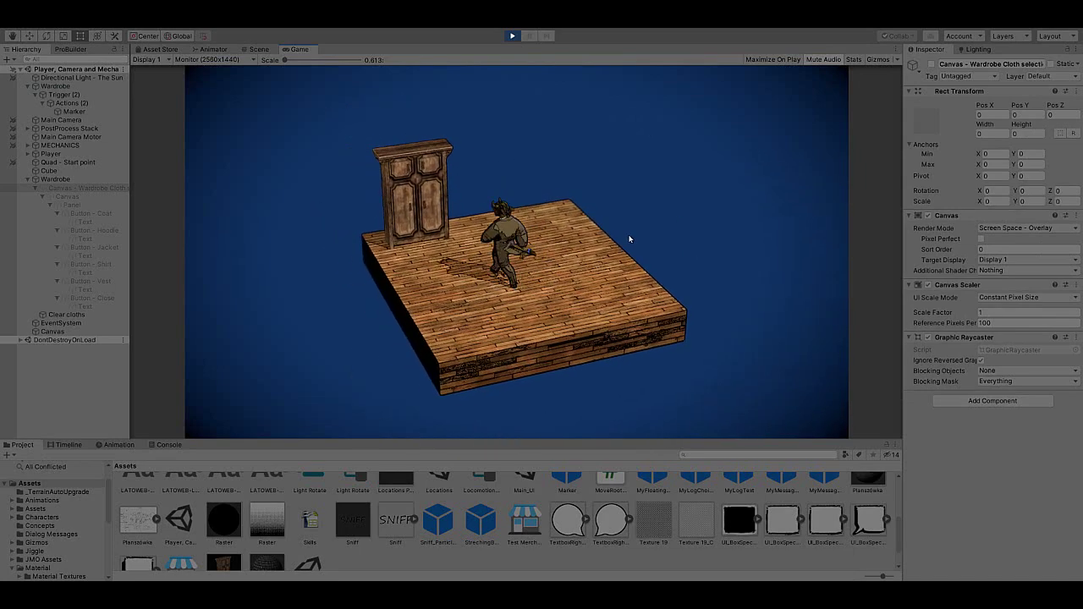
left_click(286, 111)
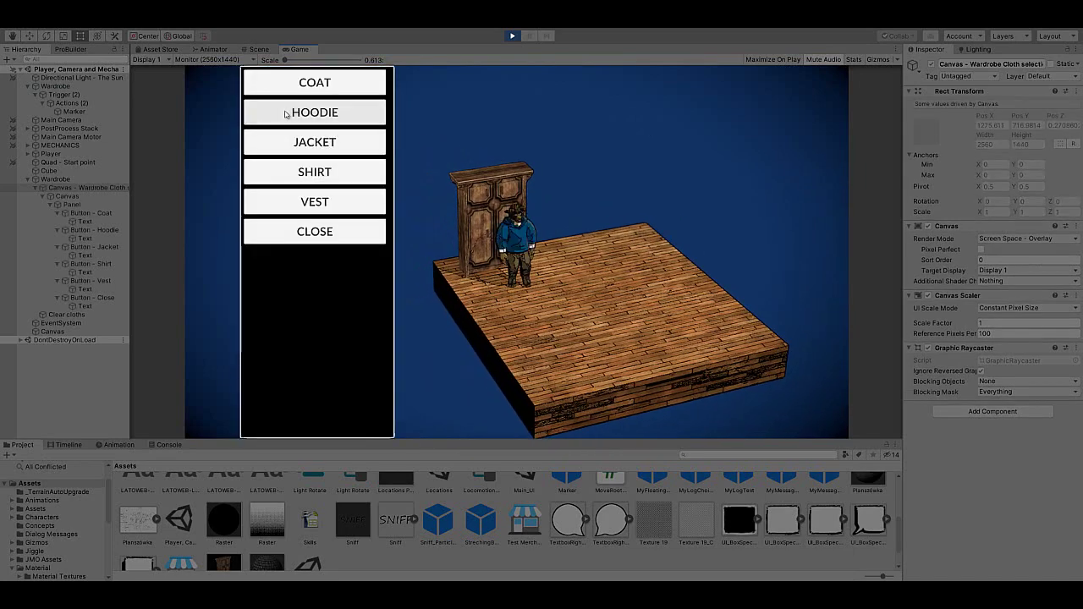
left_click(301, 146)
left_click(313, 176)
left_click(314, 203)
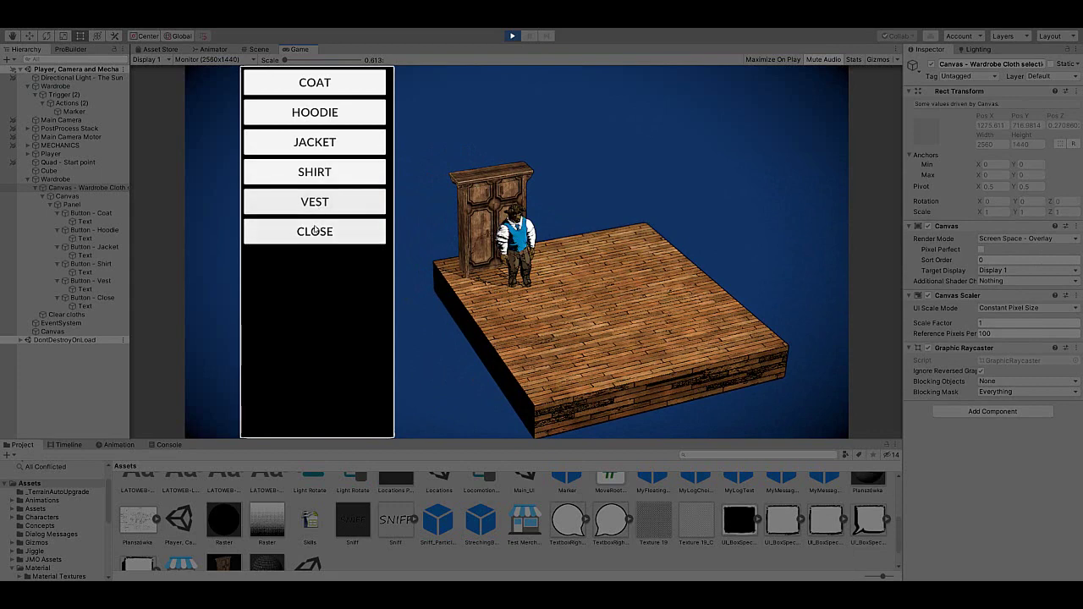
left_click(313, 233)
Step: Retest player movement and the reopened wardrobe menu with the coat, hoodie and jacket outfits, and end the play test
left_click(671, 292)
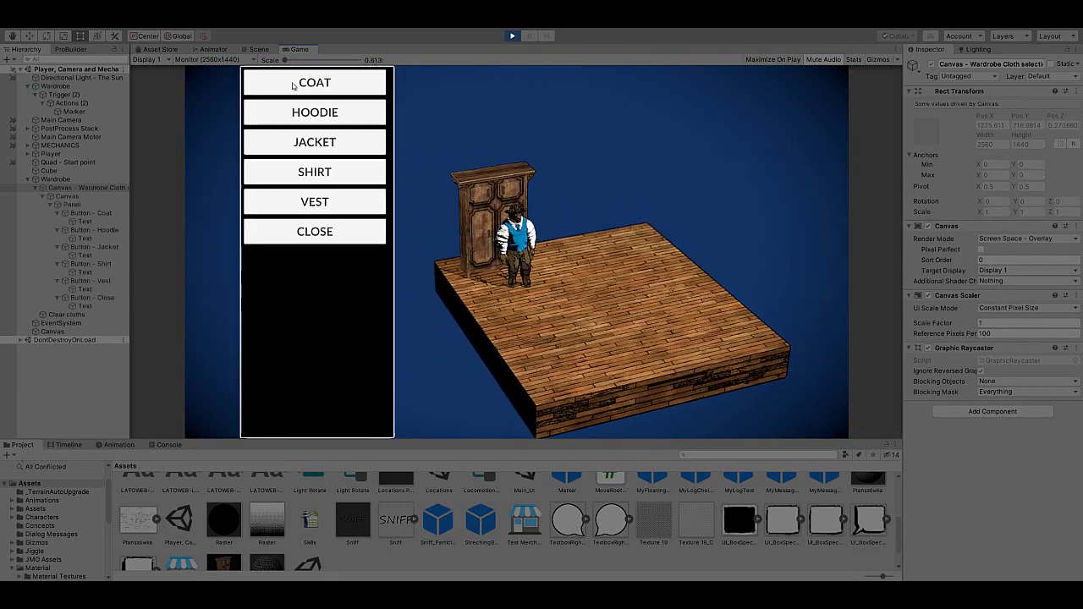
left_click(306, 84)
left_click(312, 110)
left_click(310, 142)
left_click(316, 90)
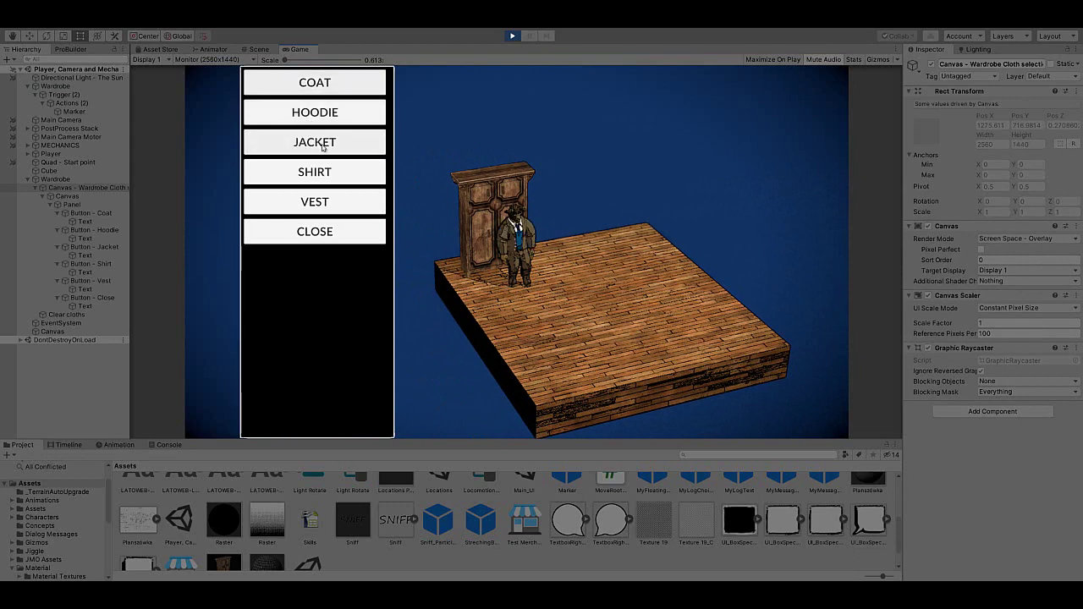
left_click(324, 146)
left_click(569, 325)
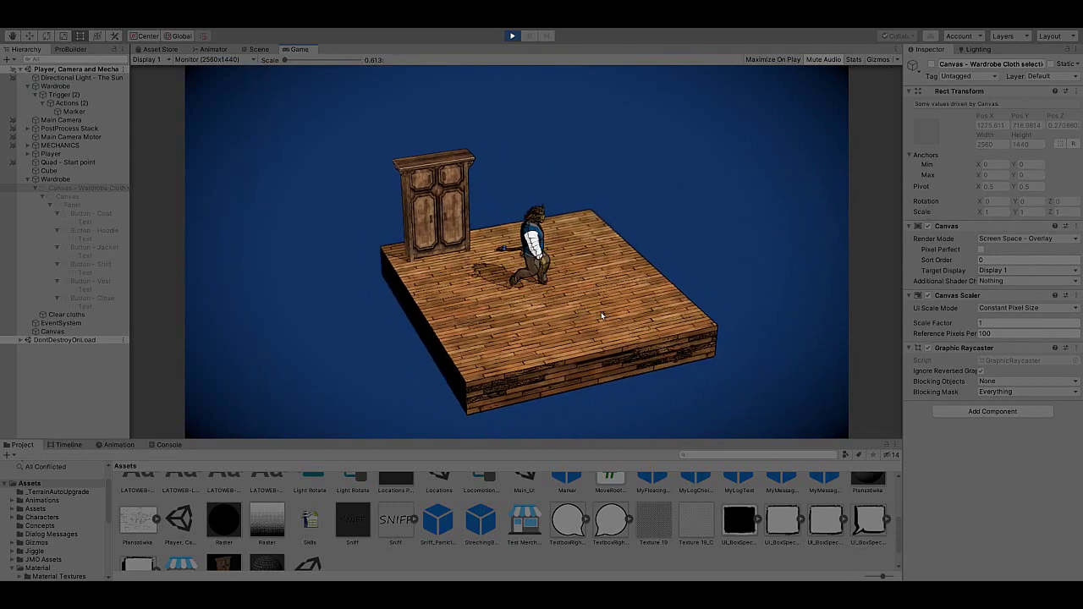
left_click(512, 35)
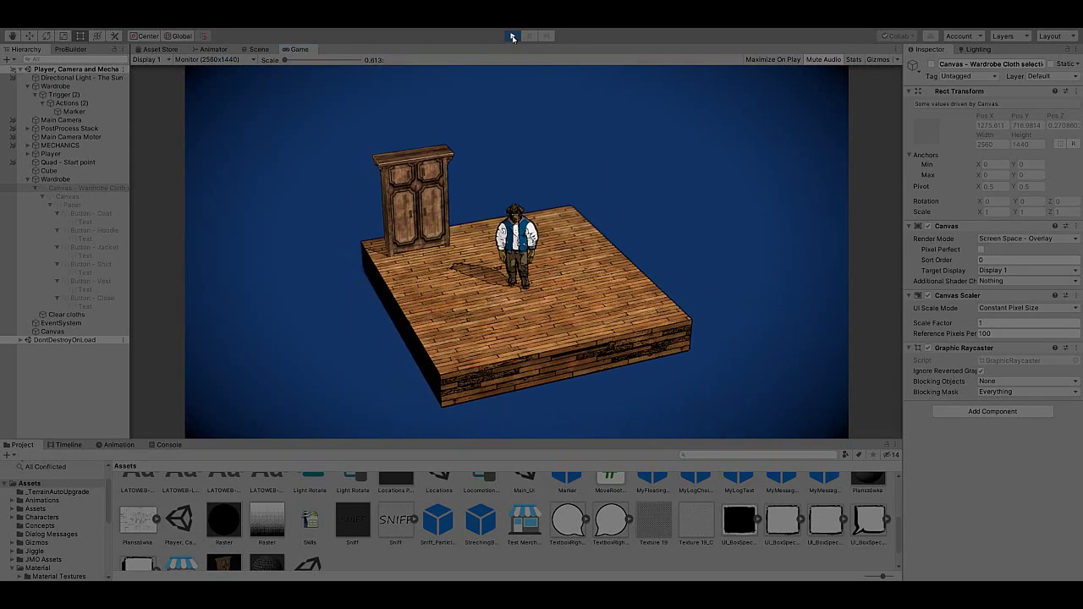